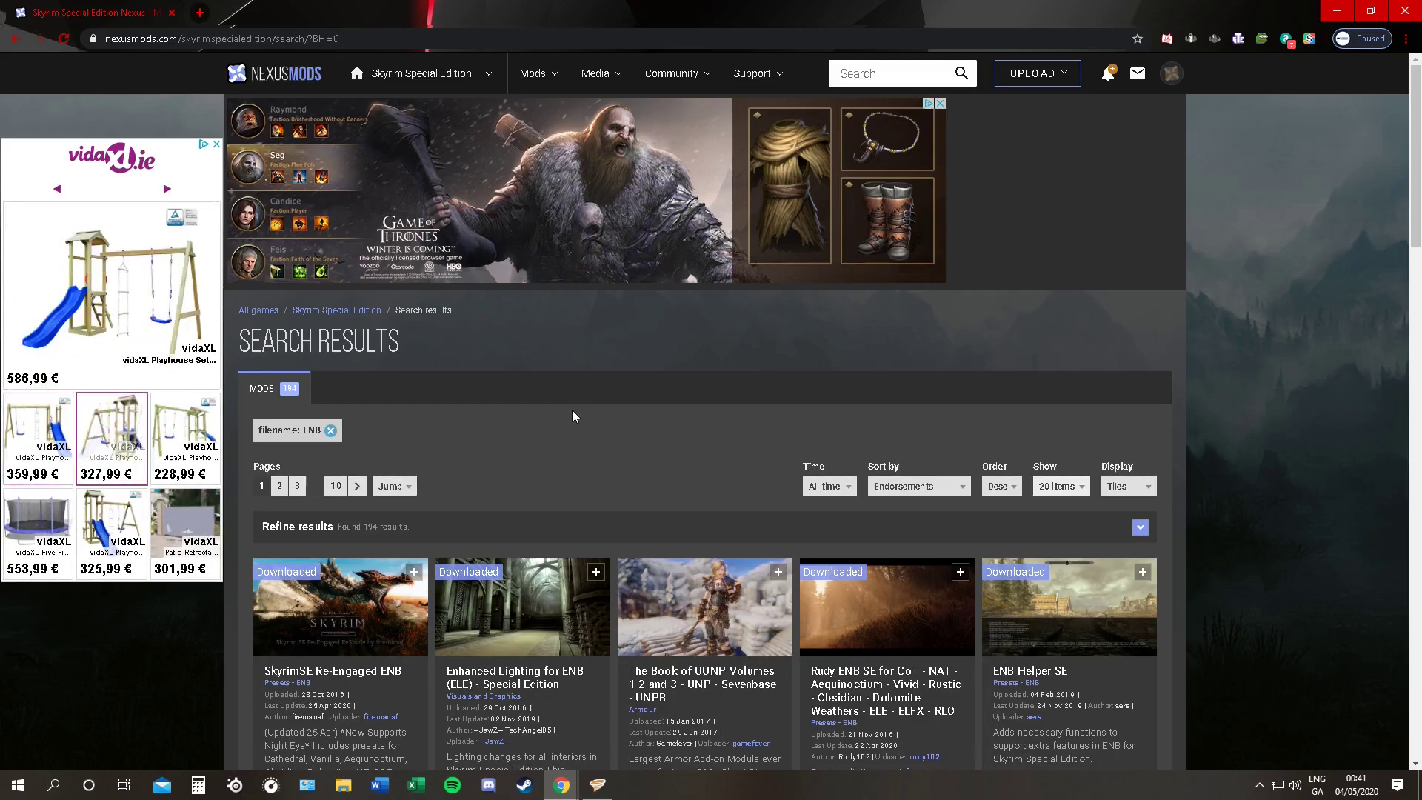
- Open the Rudy ENB SE mod page and expand its Requirements list
click(215, 38)
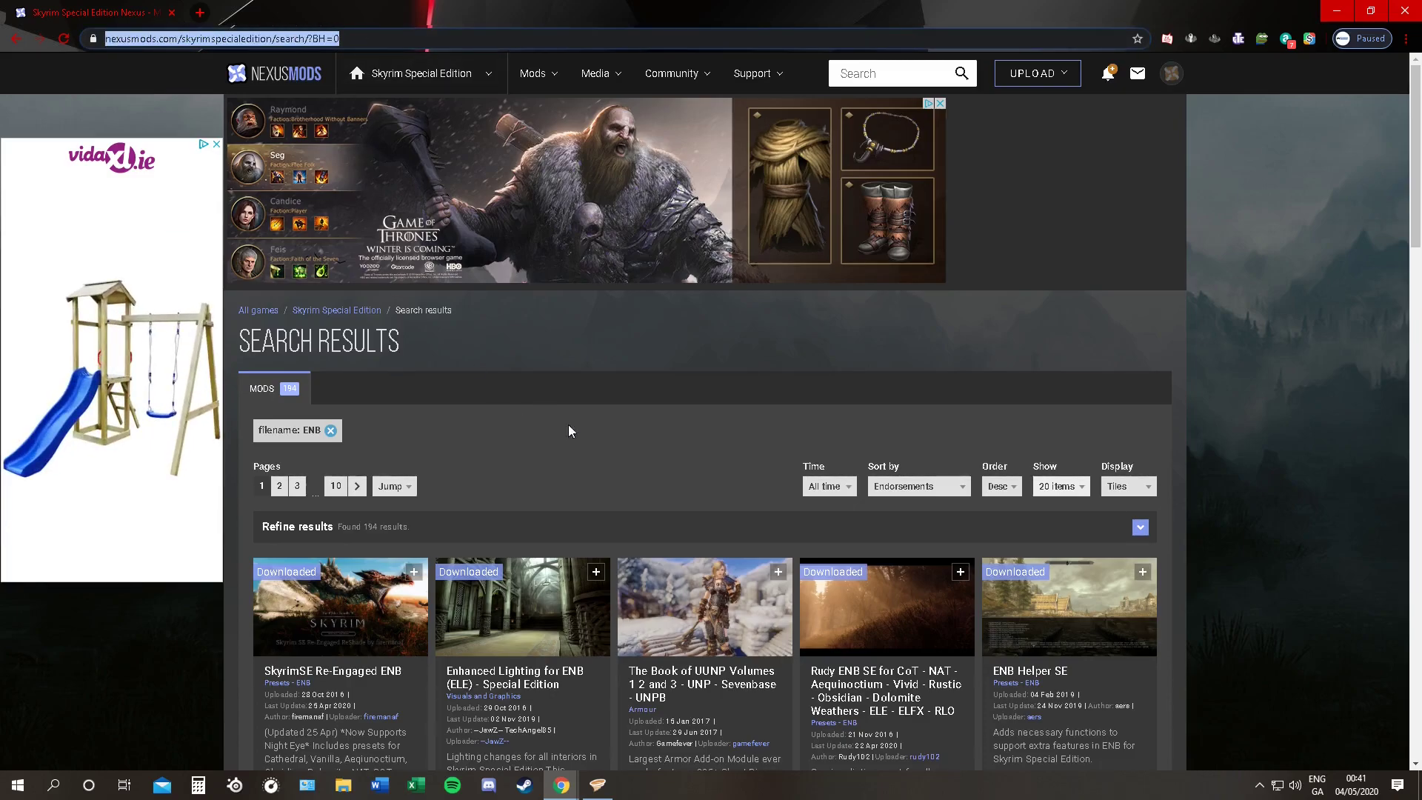
click(590, 419)
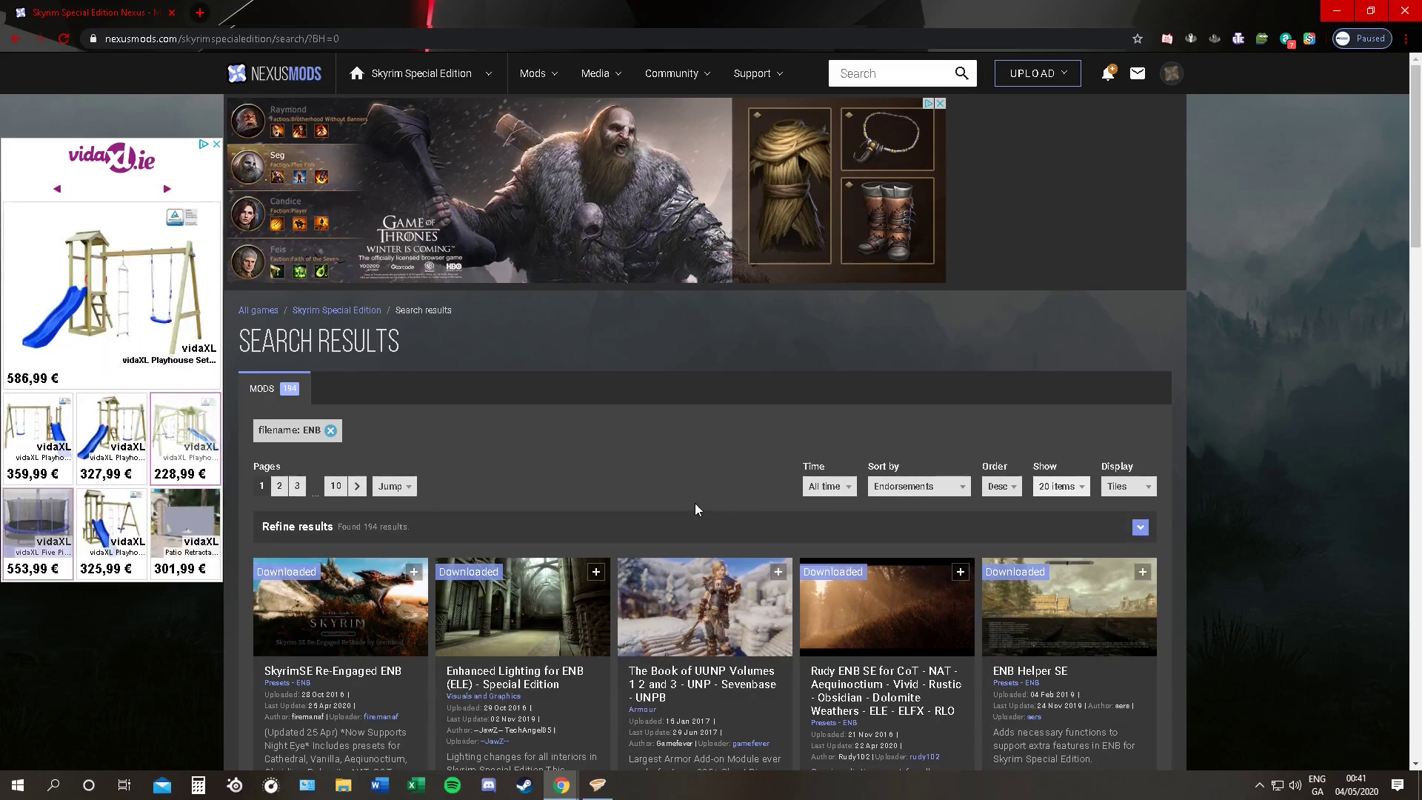
click(854, 689)
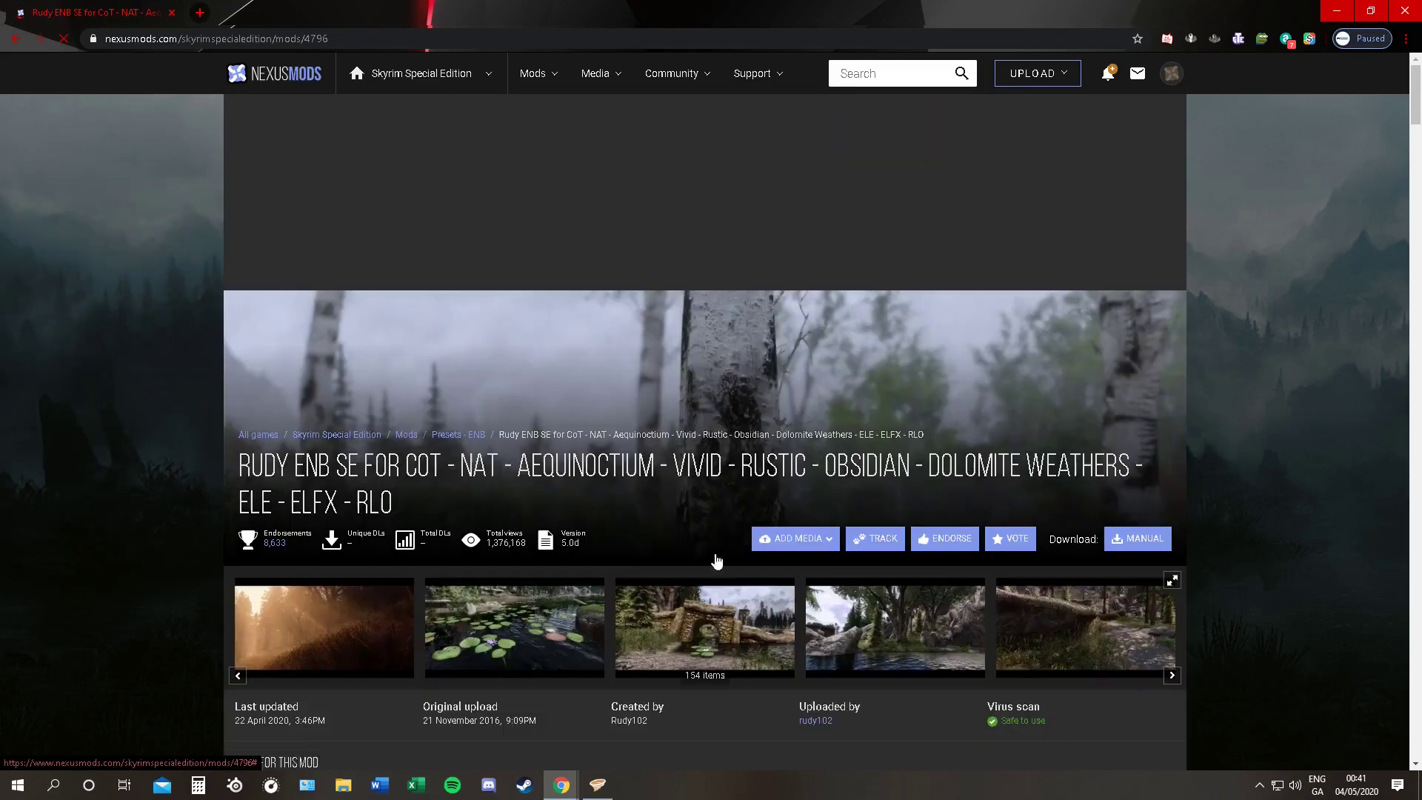
scroll(710, 487, down, 3)
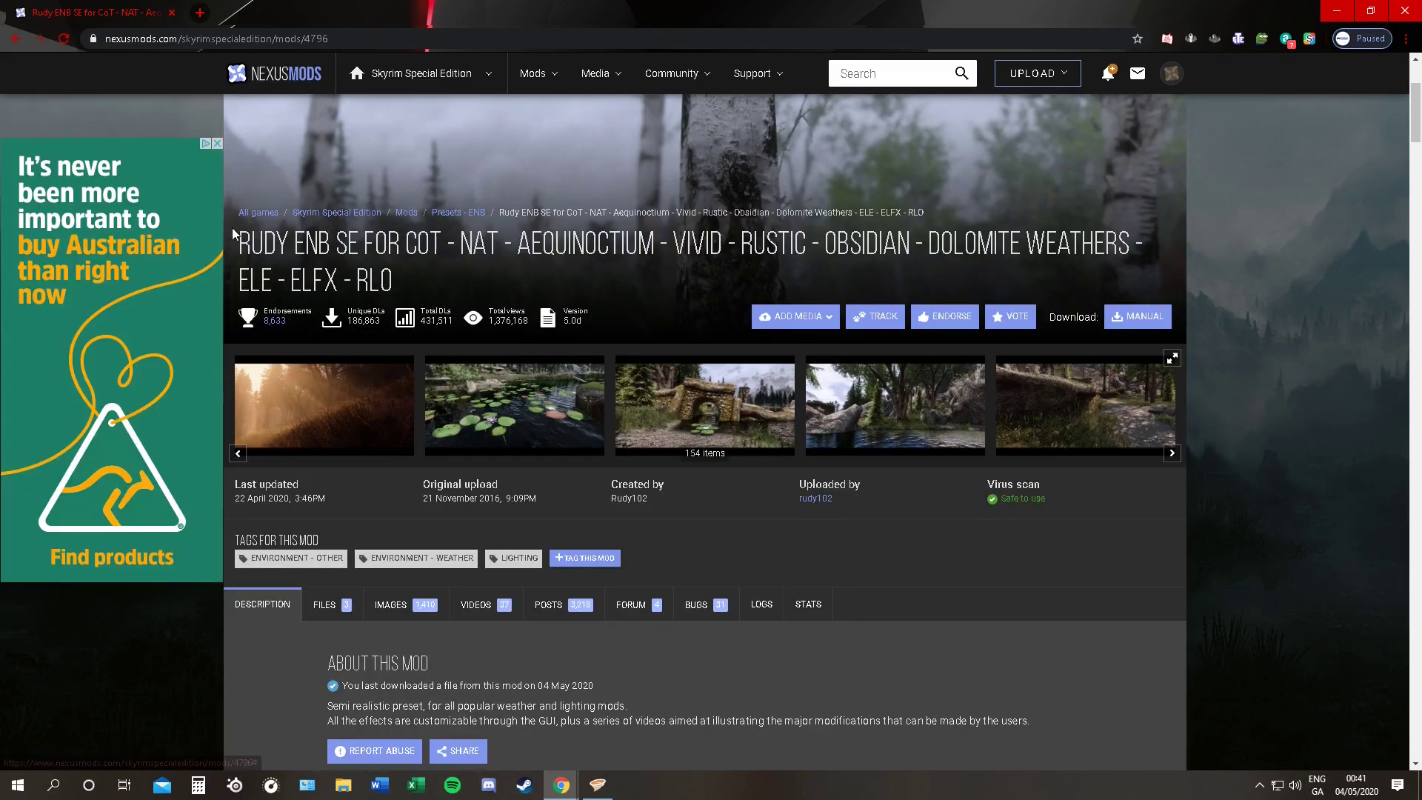
drag(238, 240, 1069, 250)
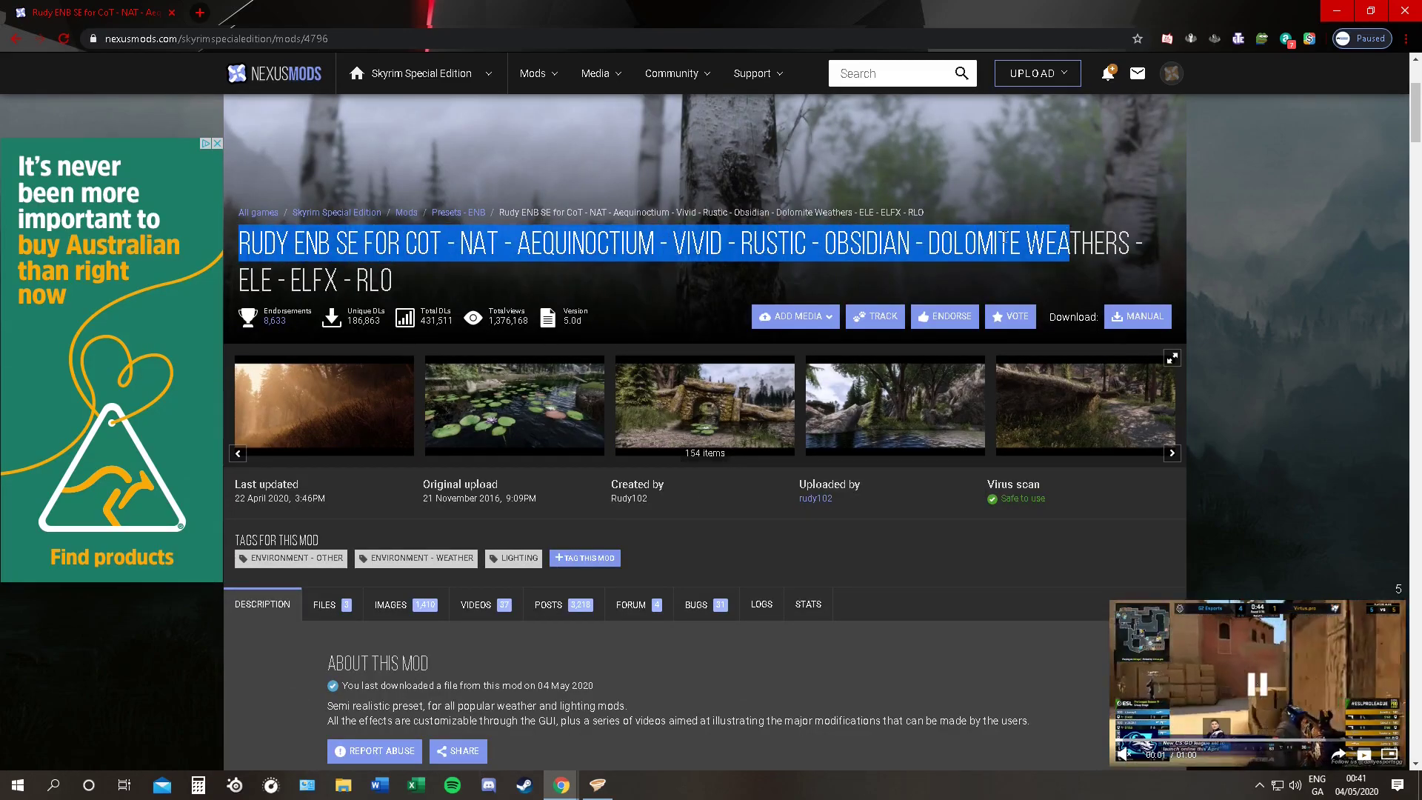
scroll(641, 474, down, 5)
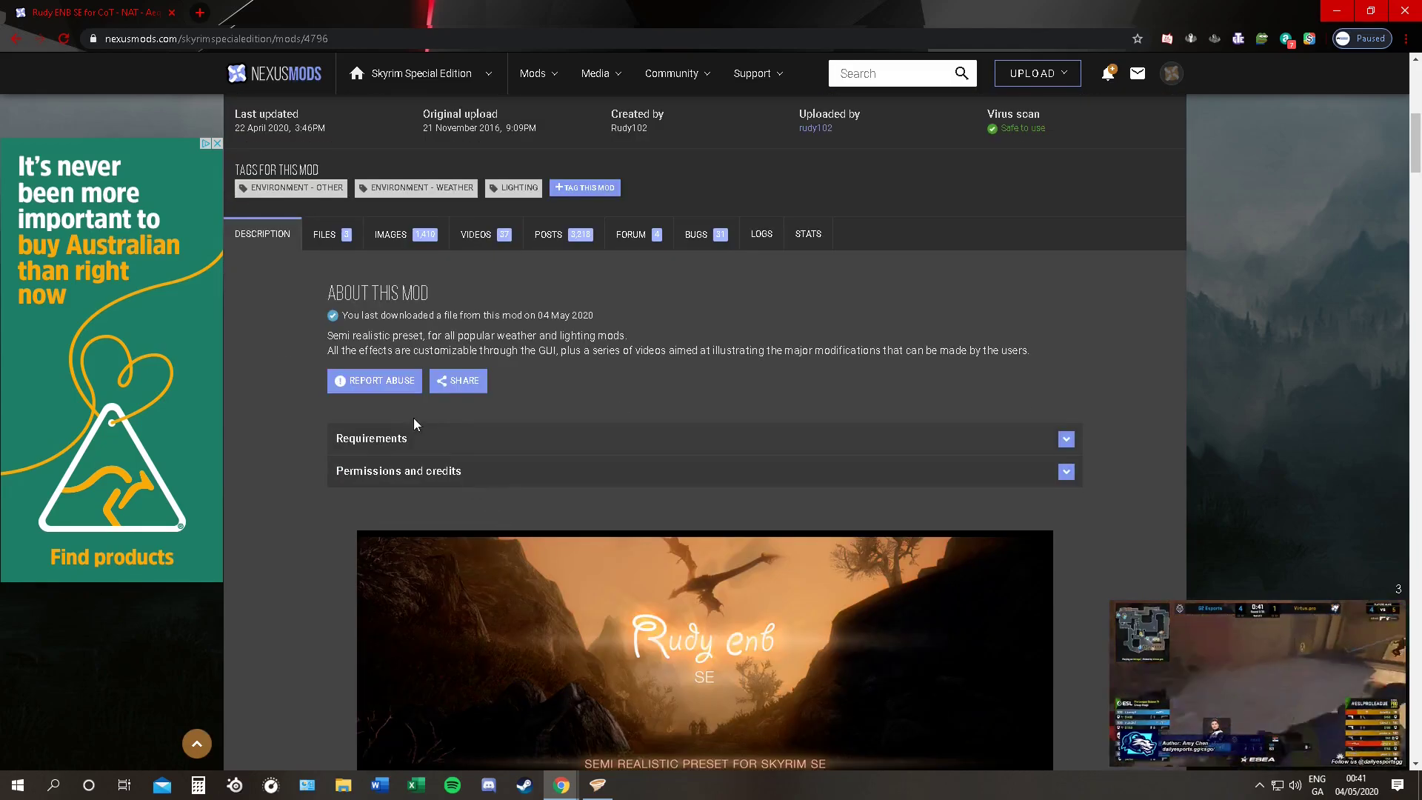
click(468, 443)
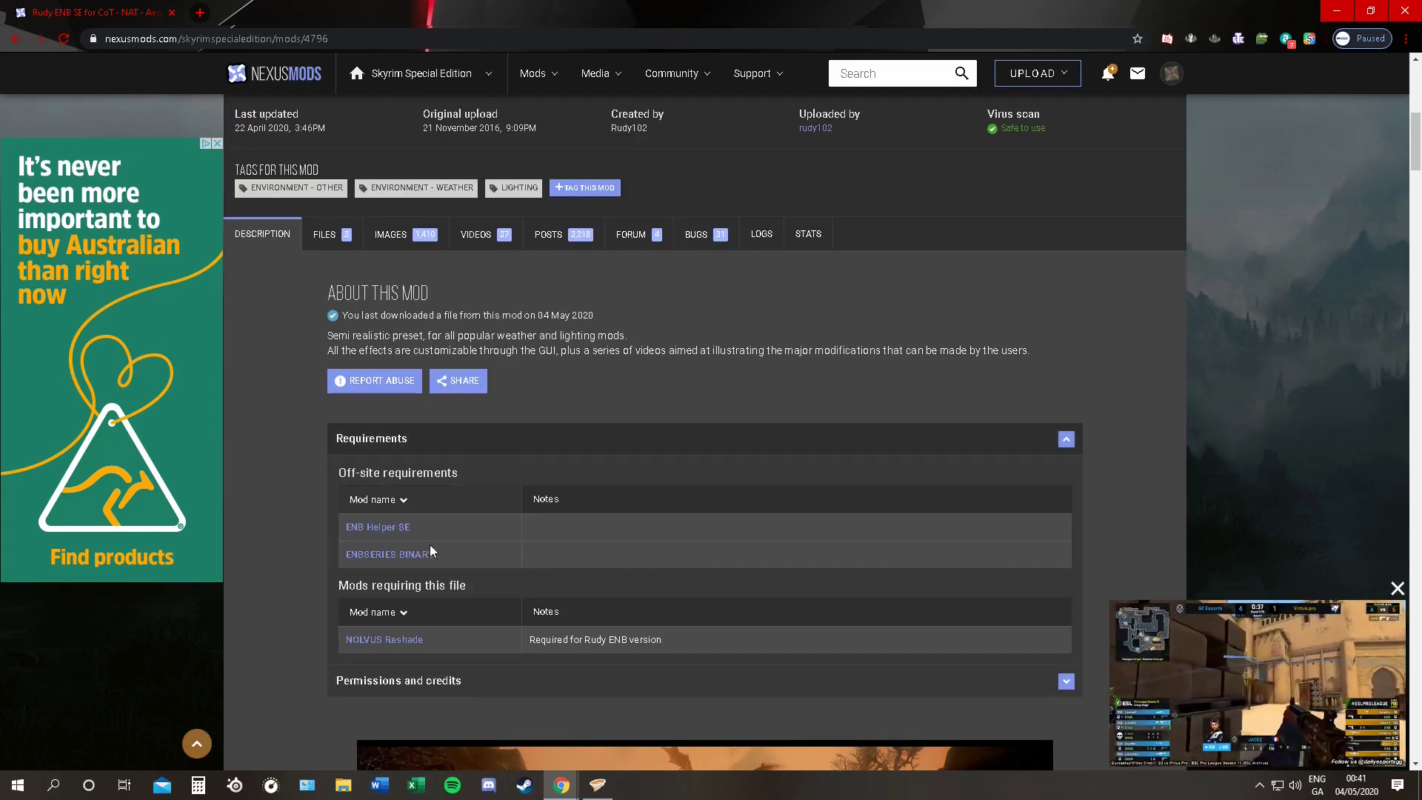
- Open ENB Helper SE and ENBSeries binary in new tabs, then go to Rudy ENB SE's manual download
middle_click(373, 537)
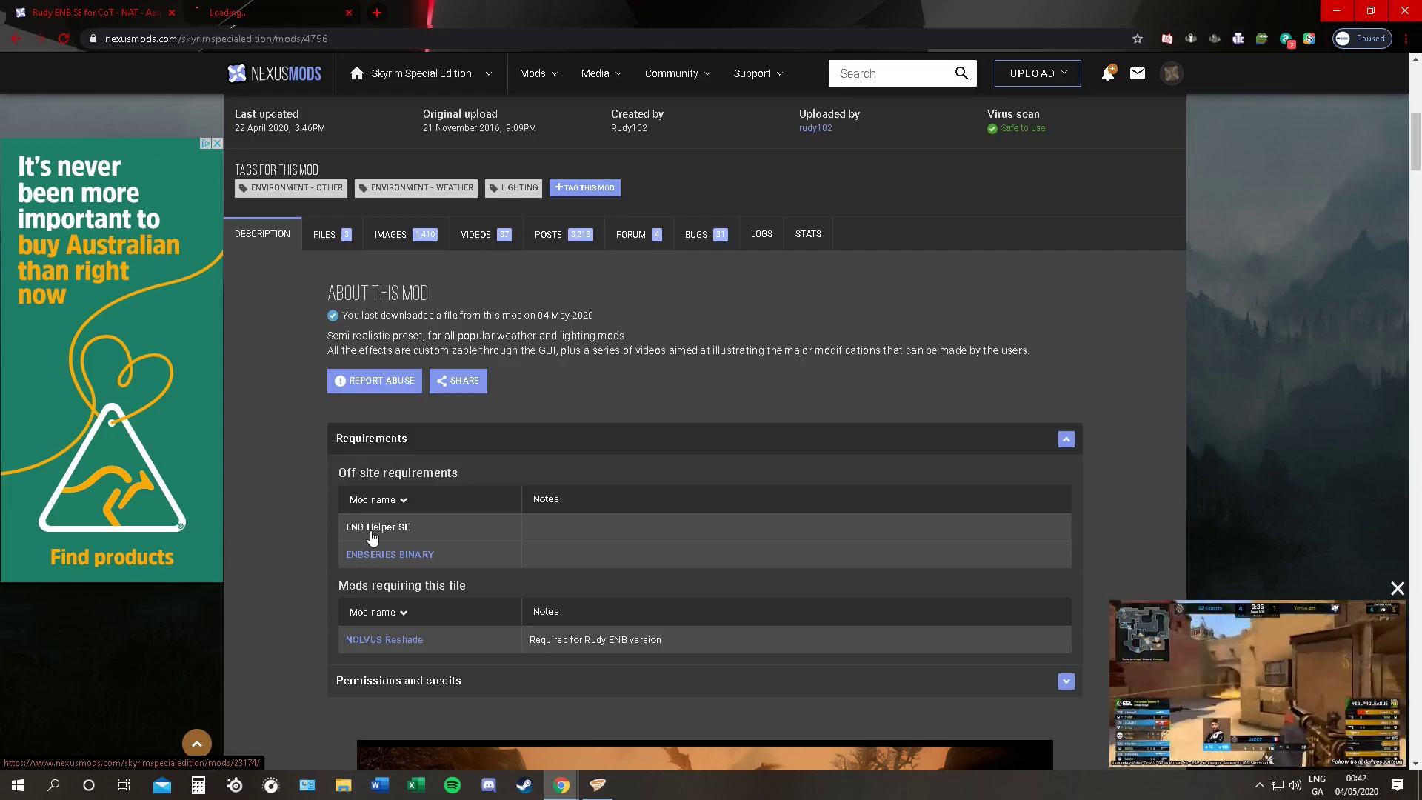
middle_click(391, 557)
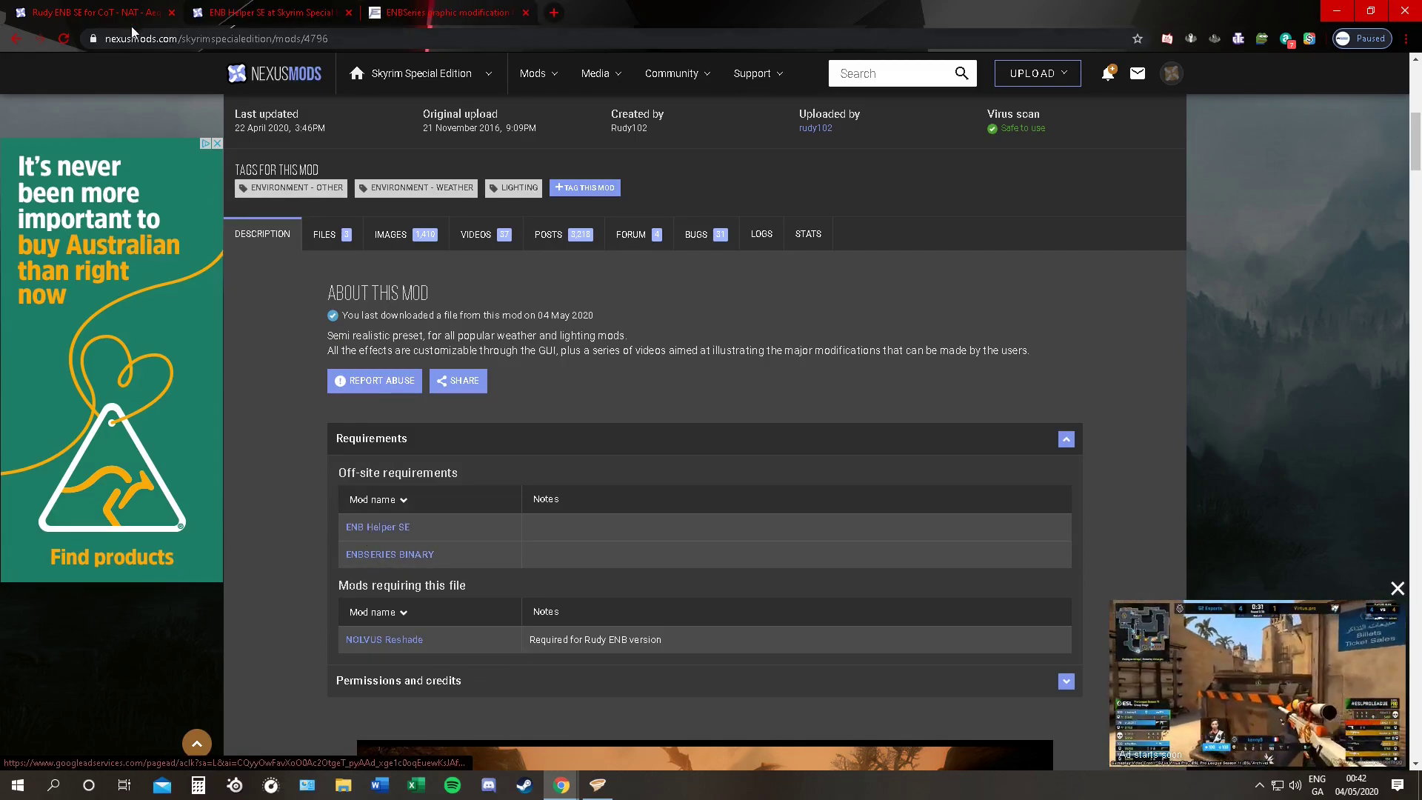
scroll(806, 363, up, 1)
scroll(806, 363, up, 6)
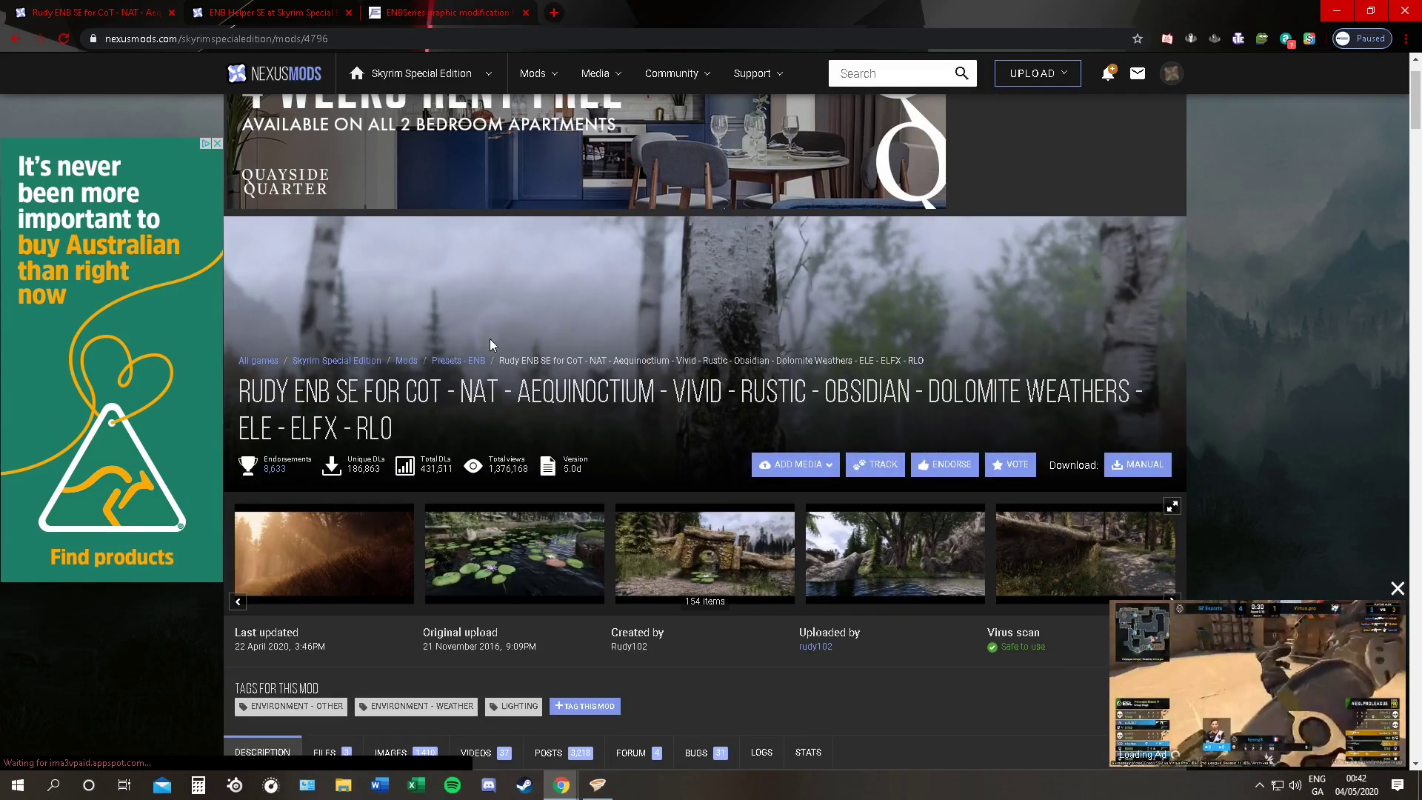
click(1137, 466)
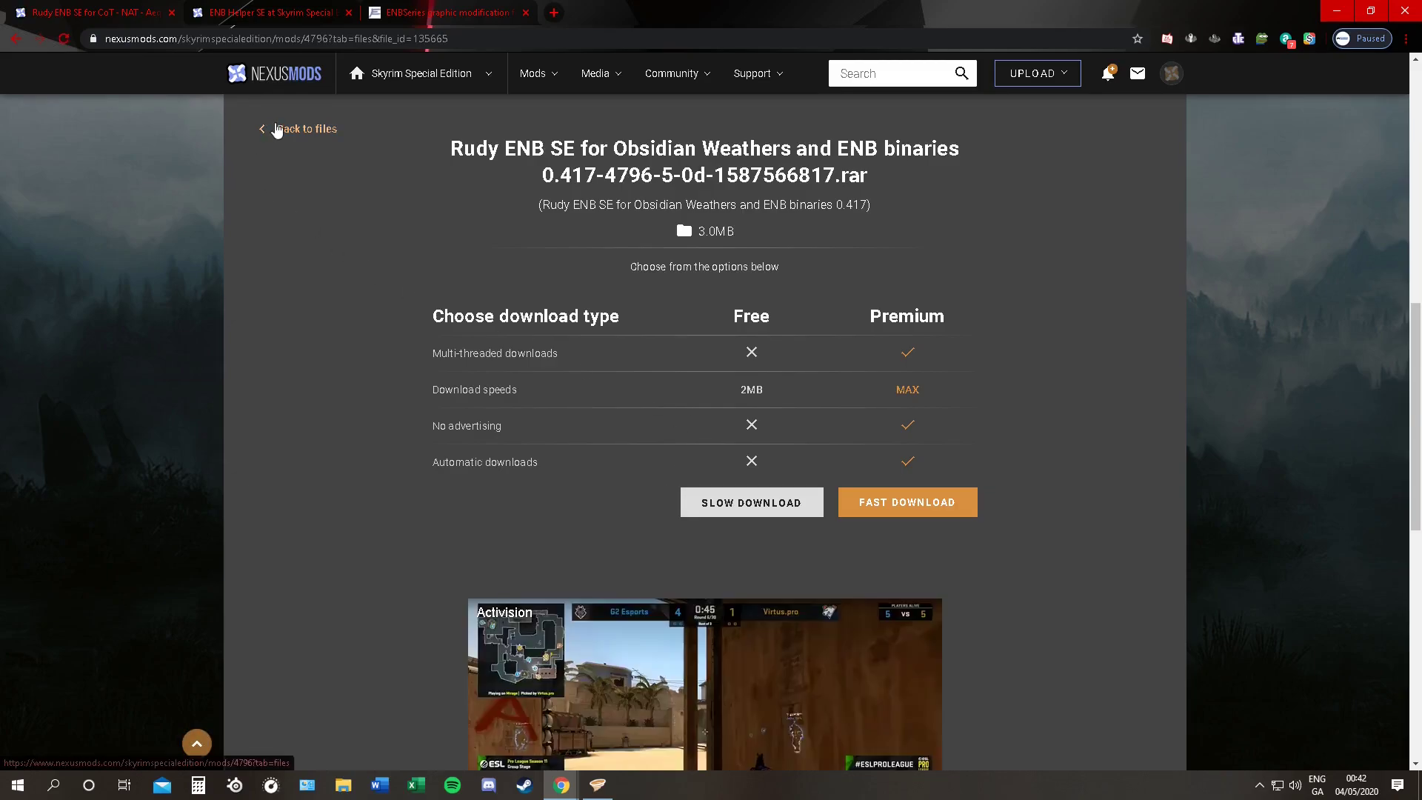
- From Old Files, slow-download and save the 6.0MB Rudy ENB SE for Rustic Weathers and ENB binaries 0.352 RAR
click(277, 130)
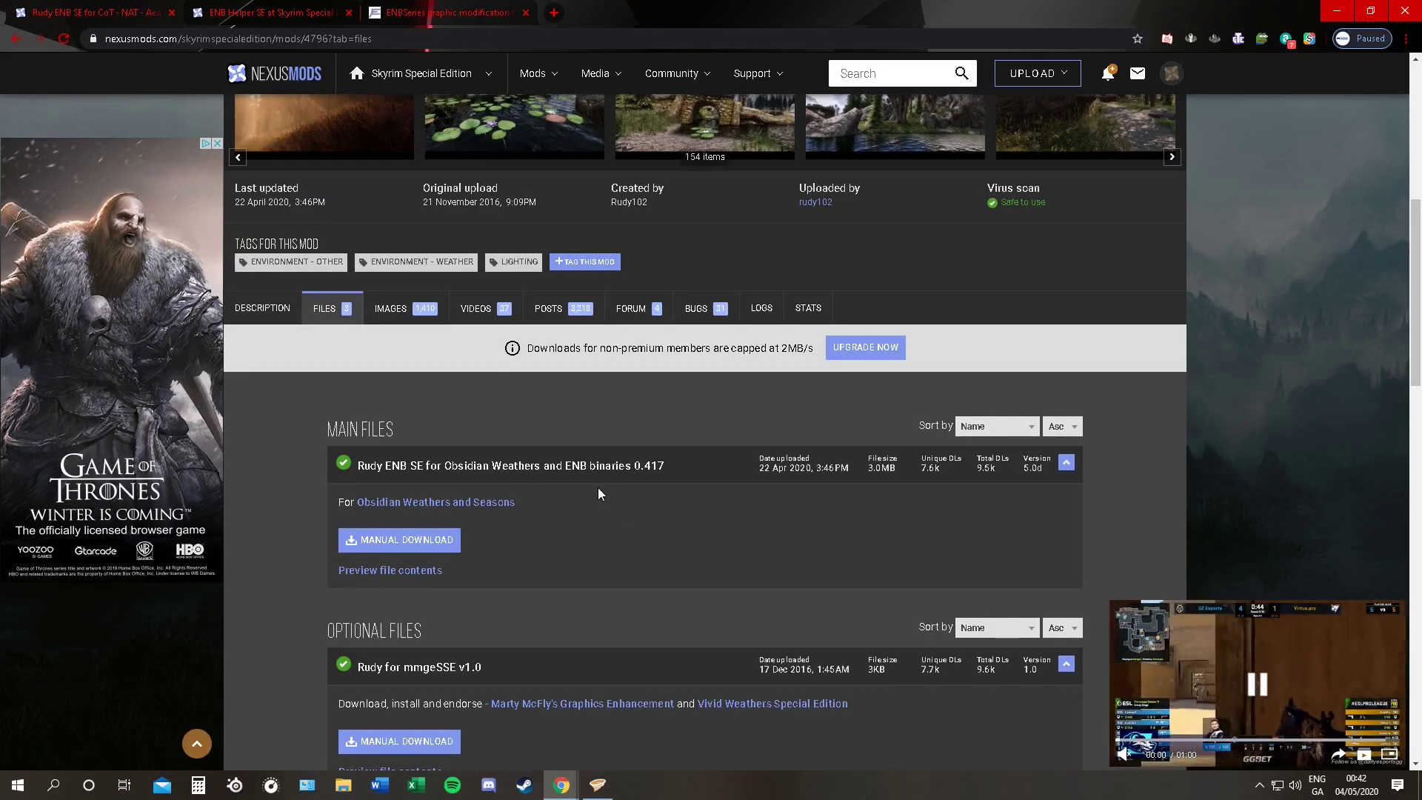
scroll(598, 489, down, 6)
scroll(592, 495, up, 3)
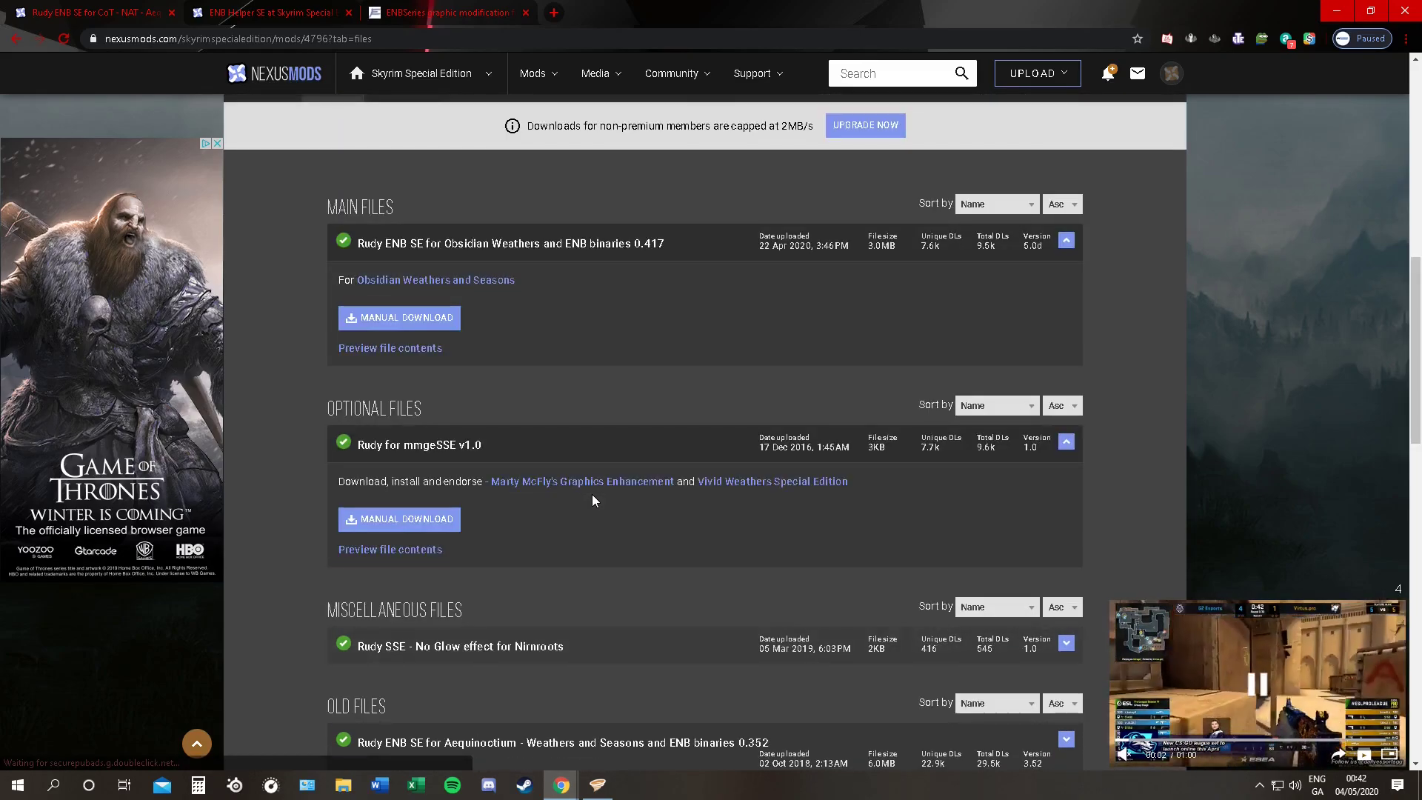
scroll(515, 346, down, 2)
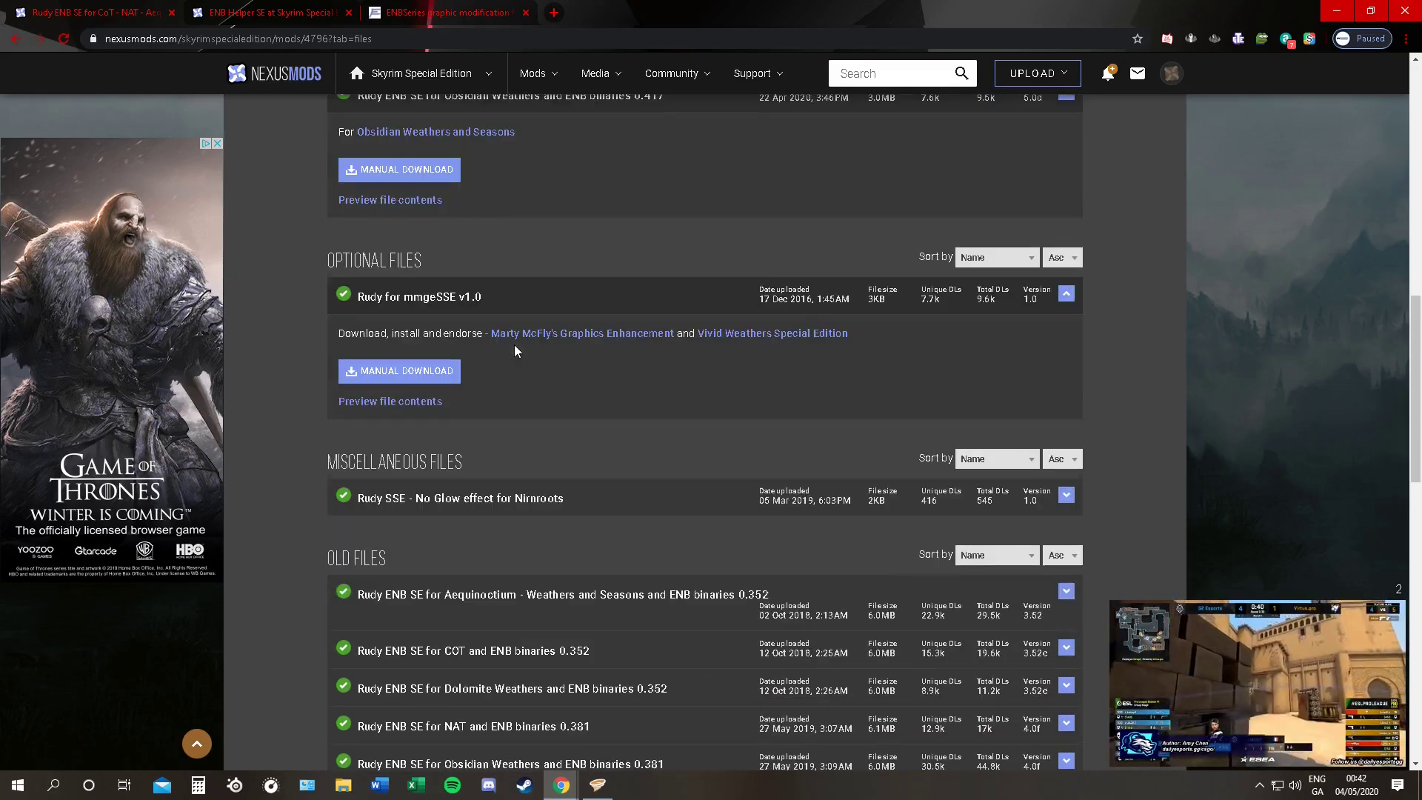
scroll(516, 352, down, 4)
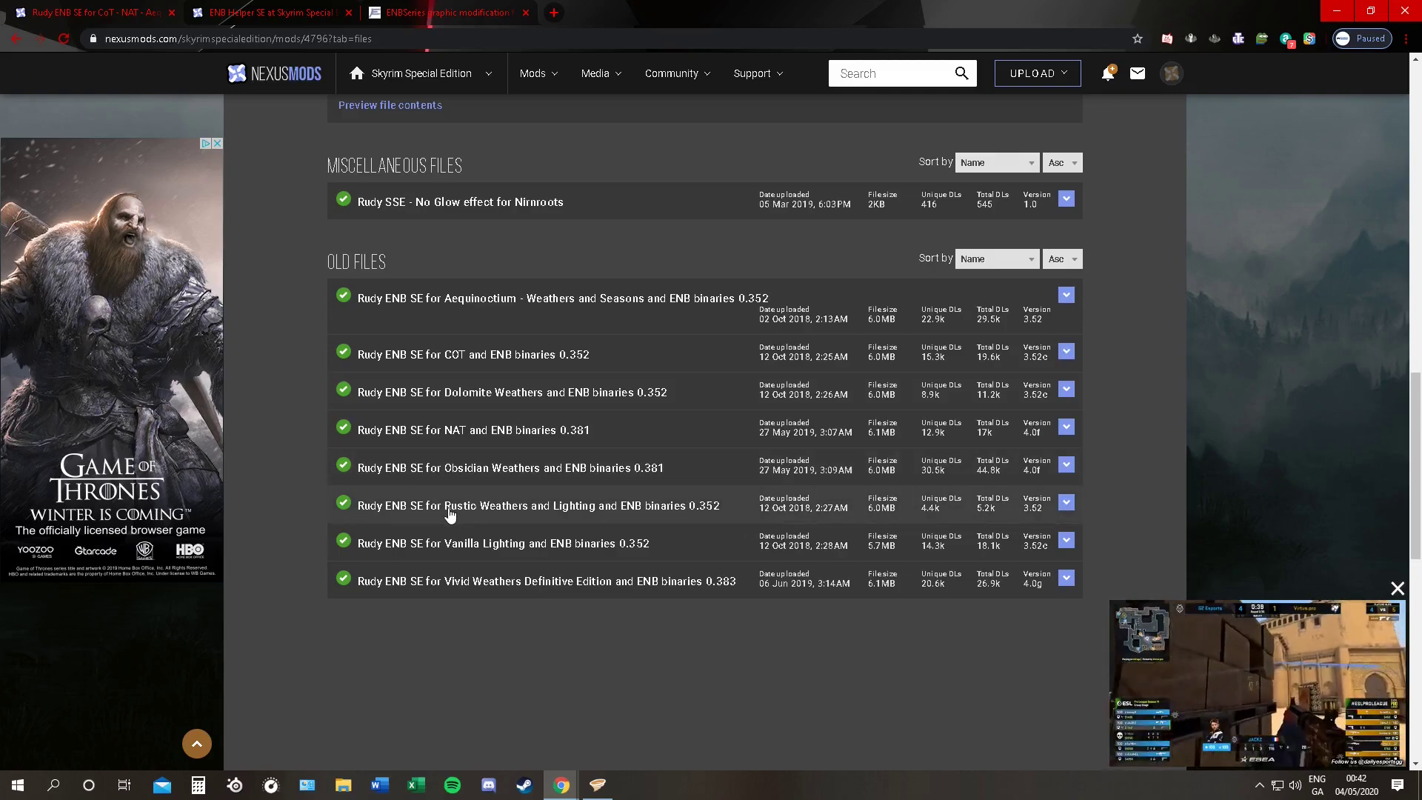
click(774, 510)
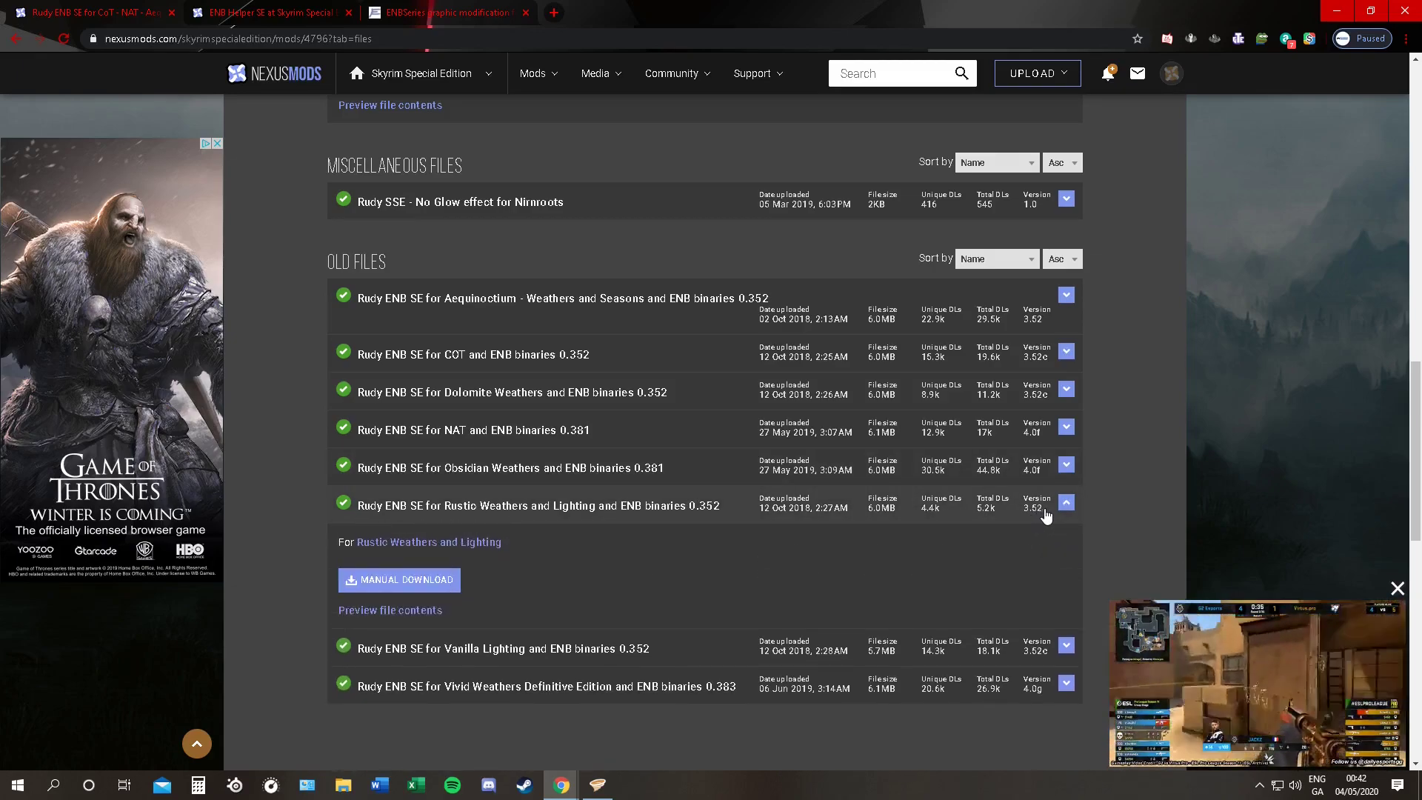
click(439, 582)
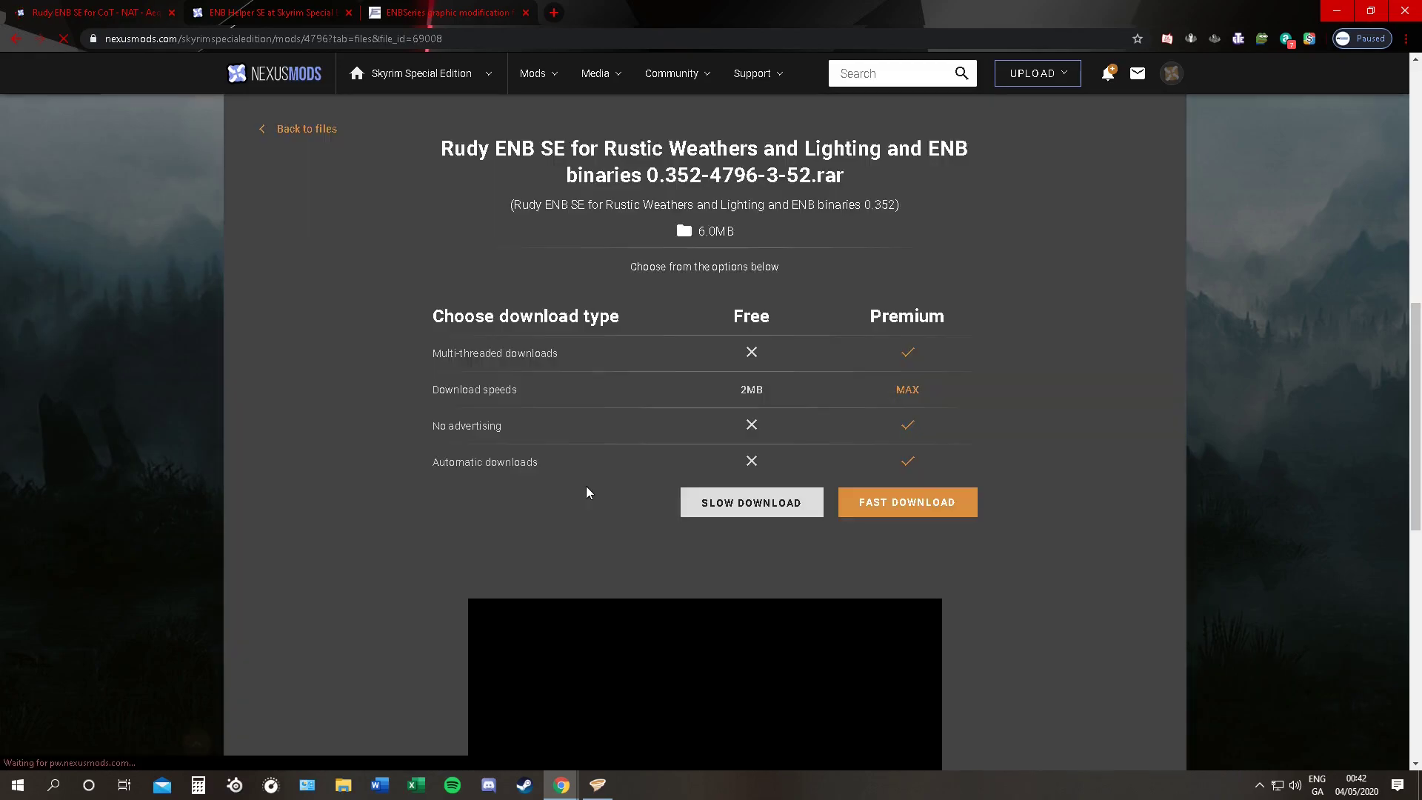
click(751, 502)
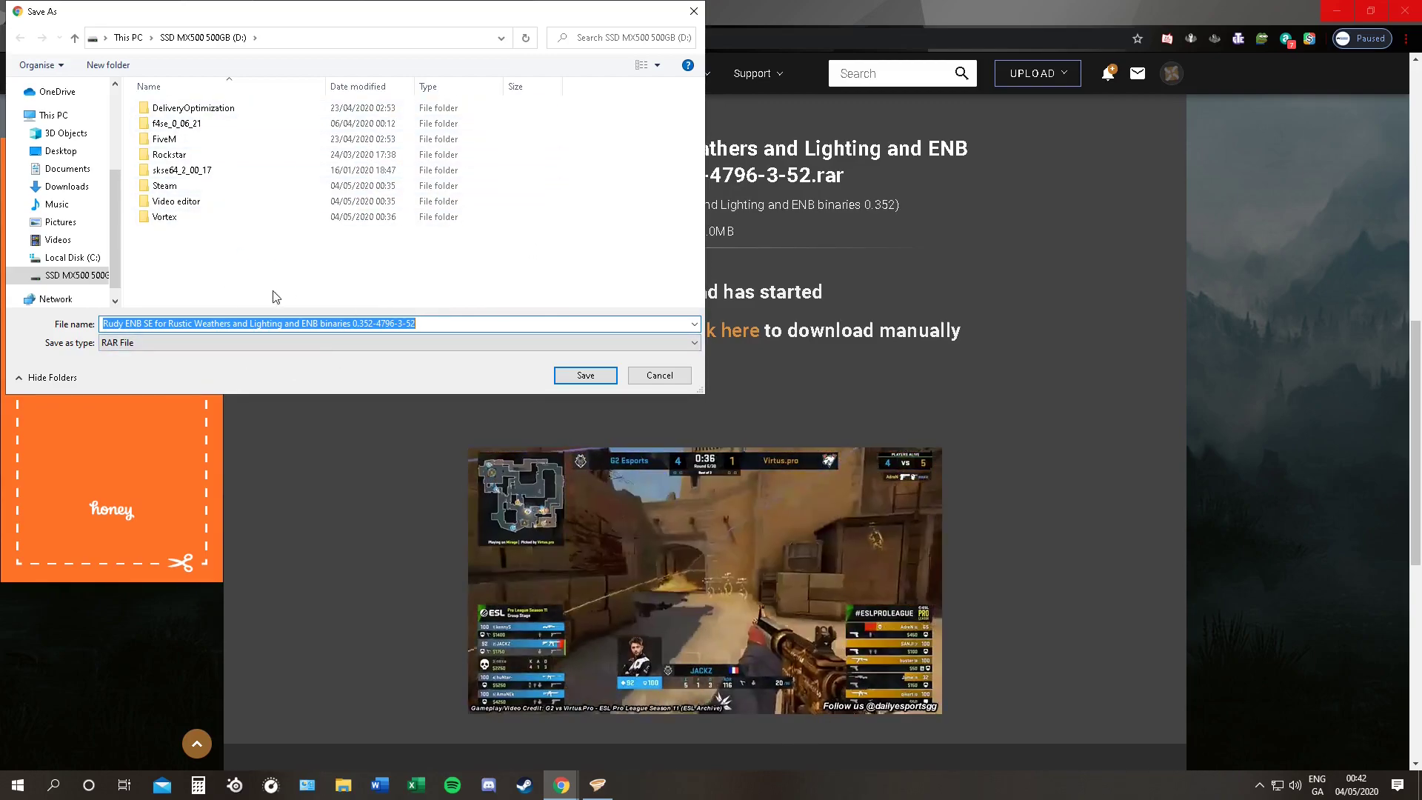
click(567, 378)
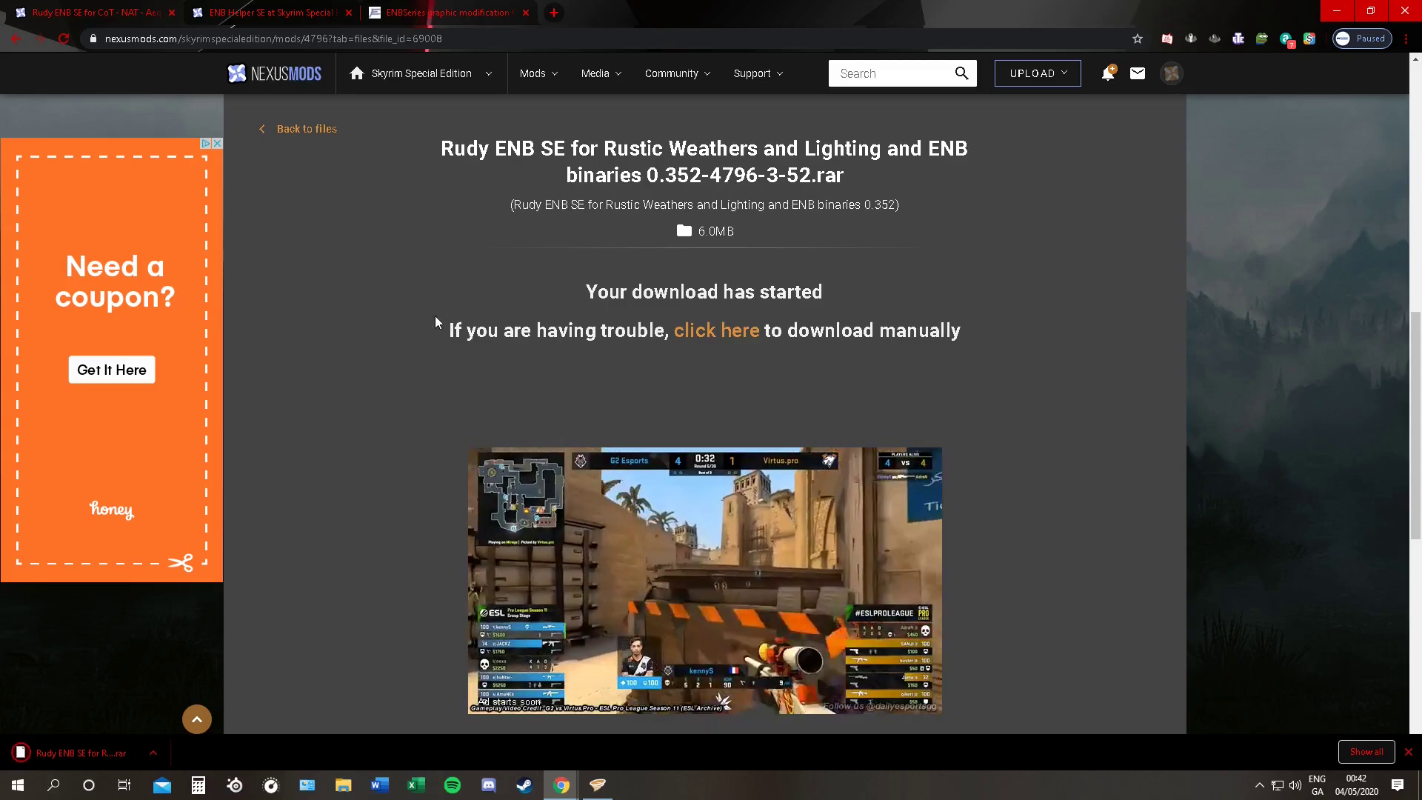
- Send the ENB Helper SE 1.5 for SSE 1.5.97 main file to Vortex, then show the ENBSeries tab
click(304, 12)
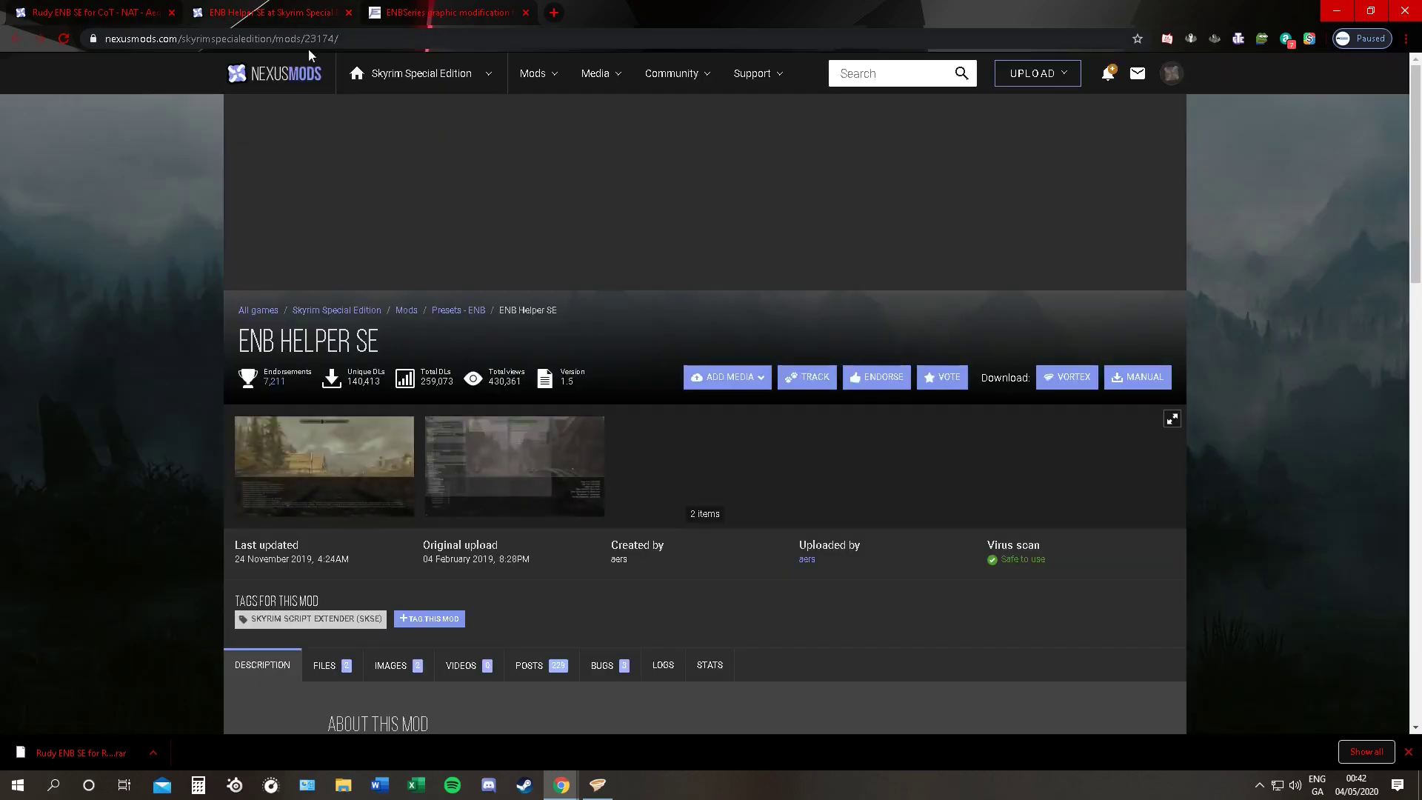
scroll(676, 340, down, 4)
click(341, 375)
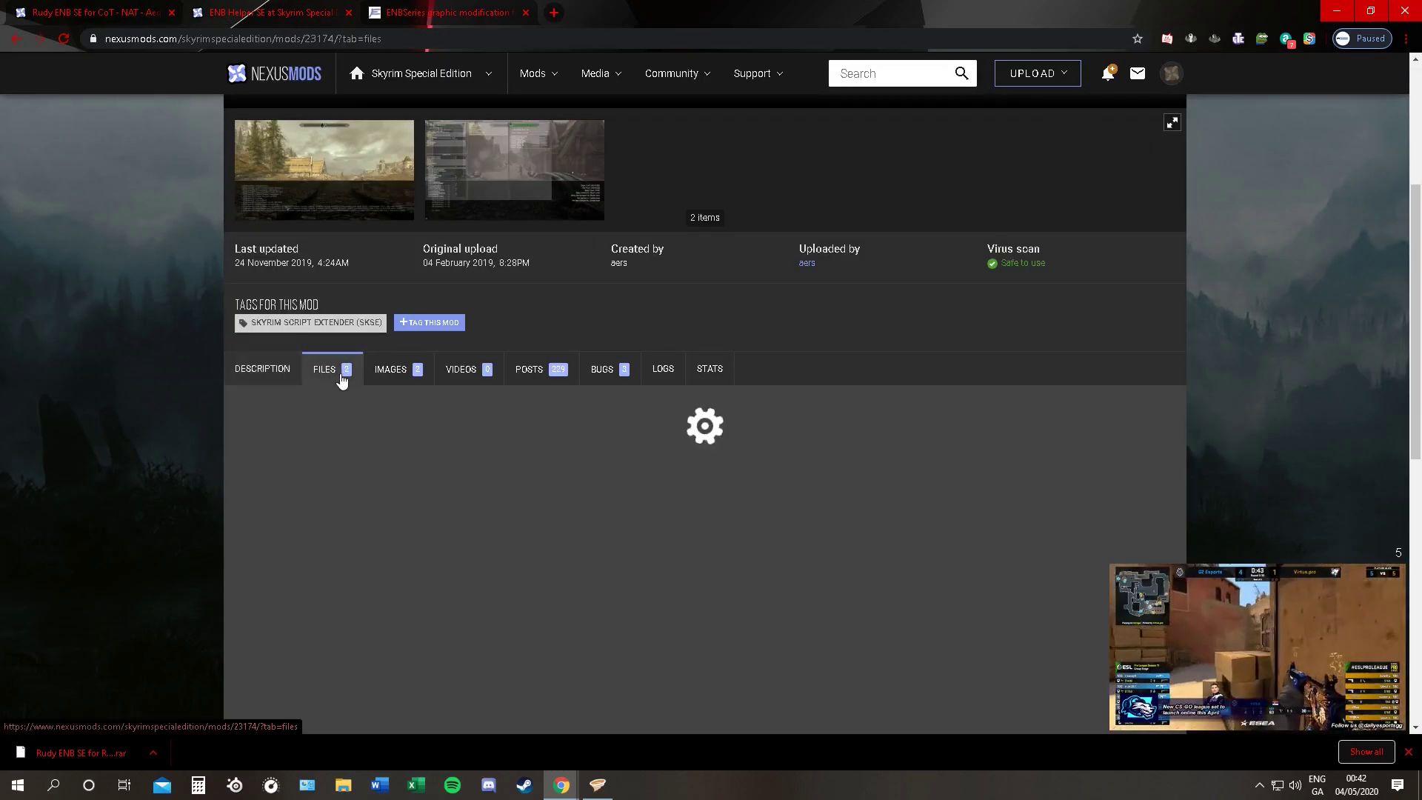
scroll(430, 397, down, 2)
click(452, 449)
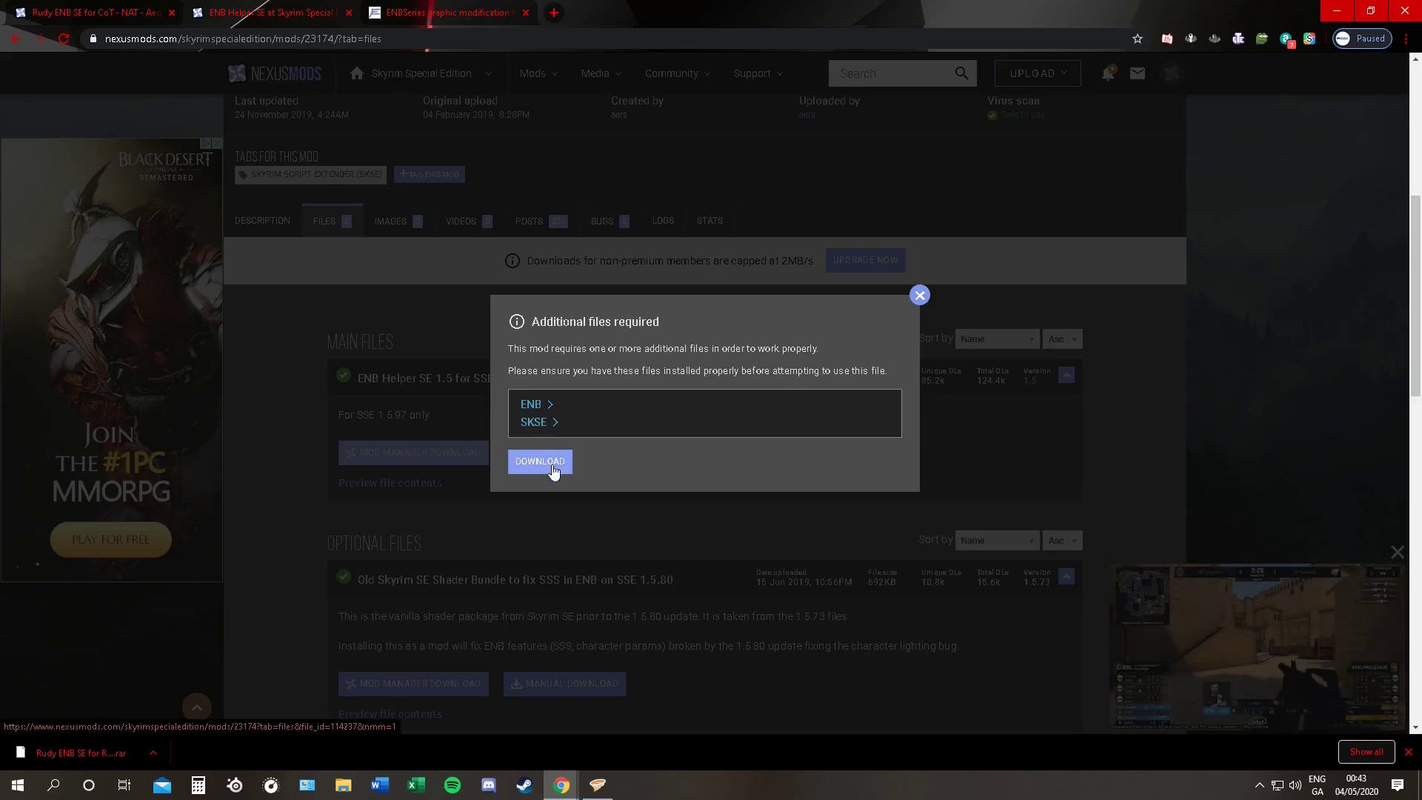
click(540, 462)
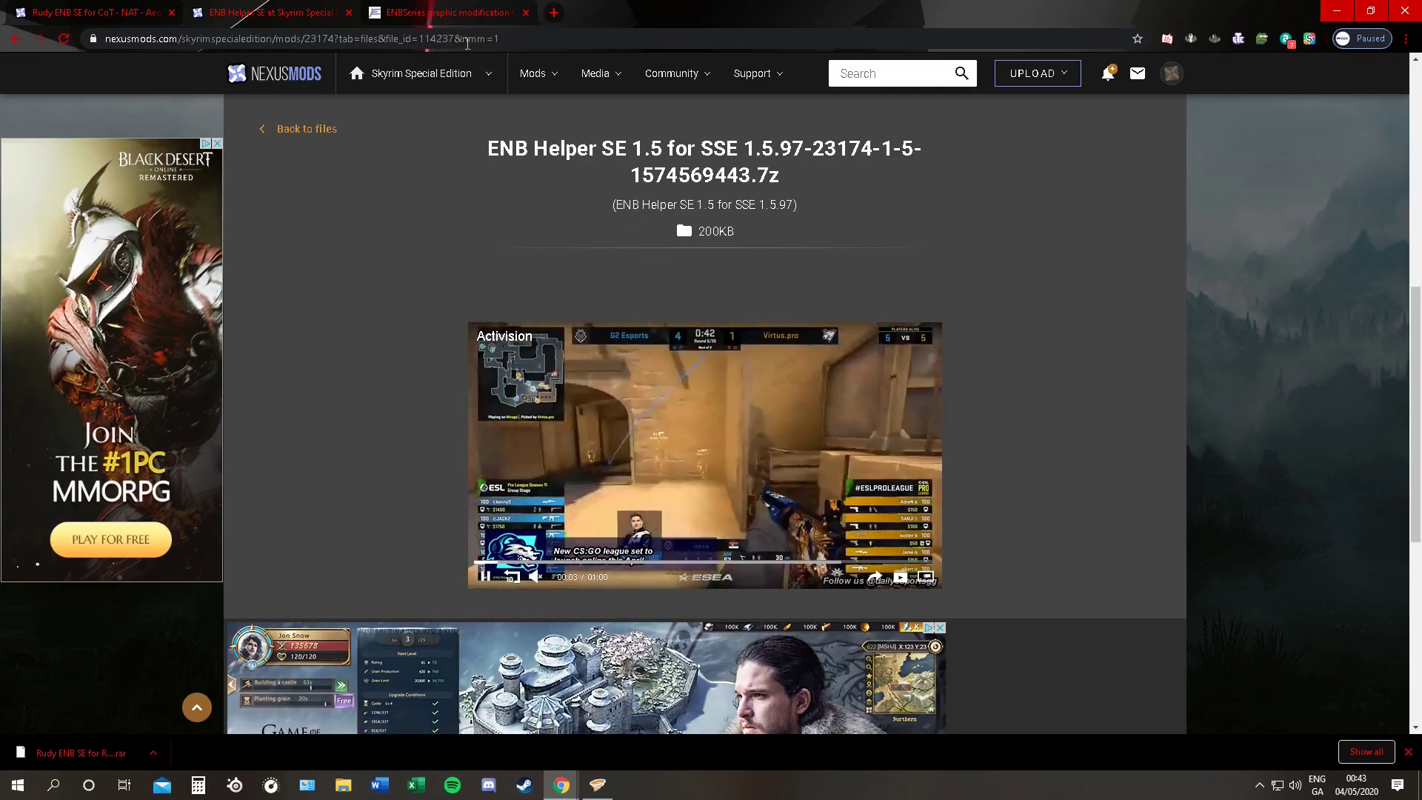
click(449, 15)
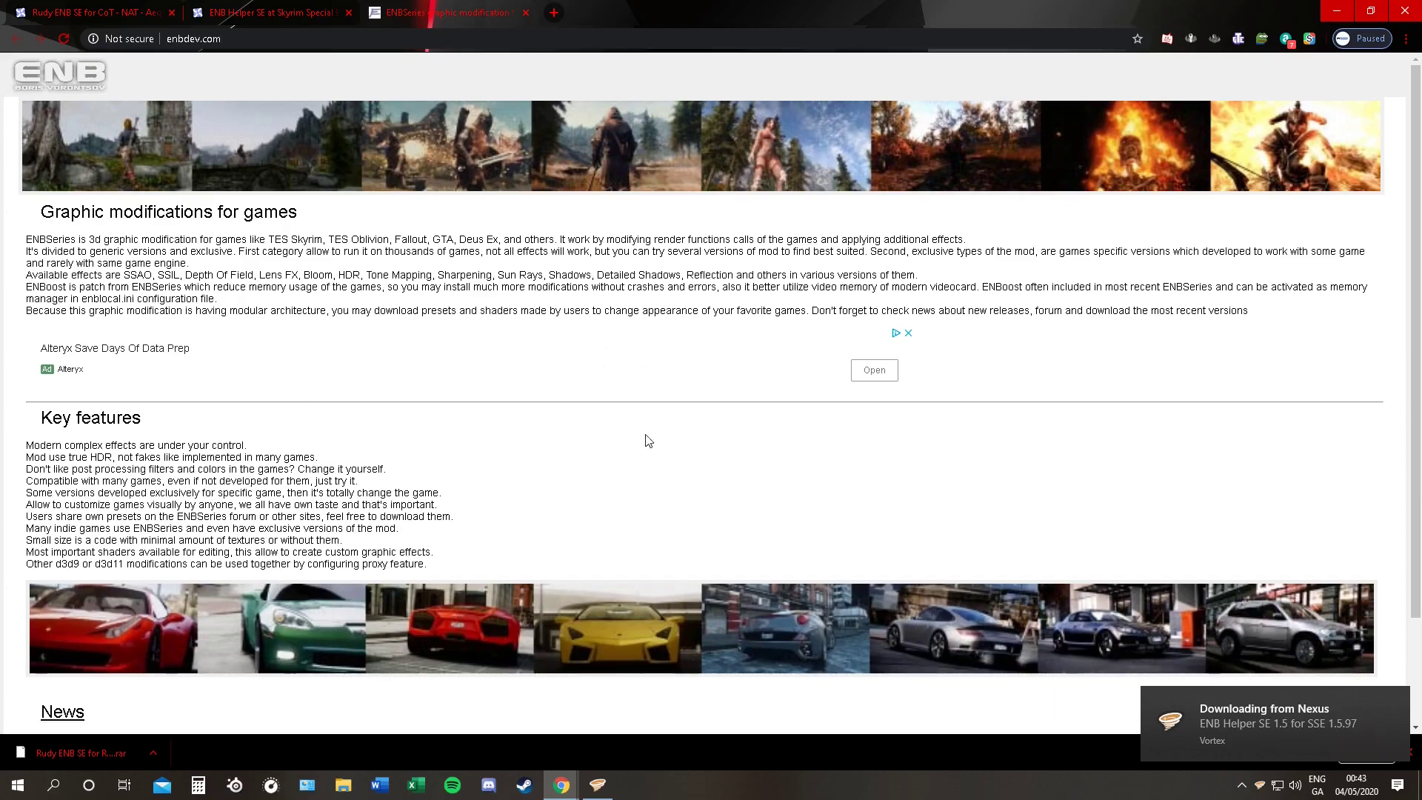
- Go to Download > TES Skyrim SE > v0.421 and save enbseries_skyrimse_v0421 zip to D:
scroll(418, 316, down, 3)
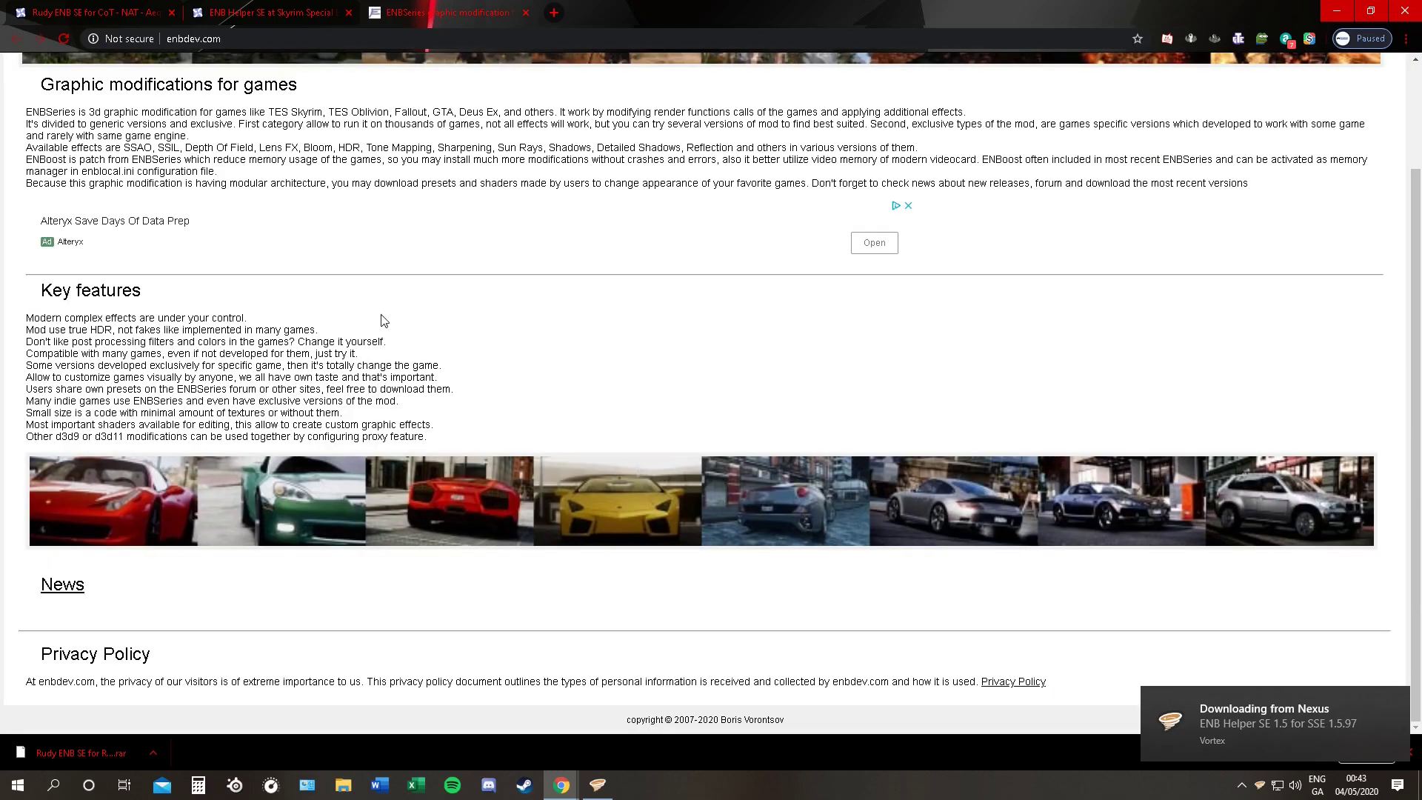
click(51, 586)
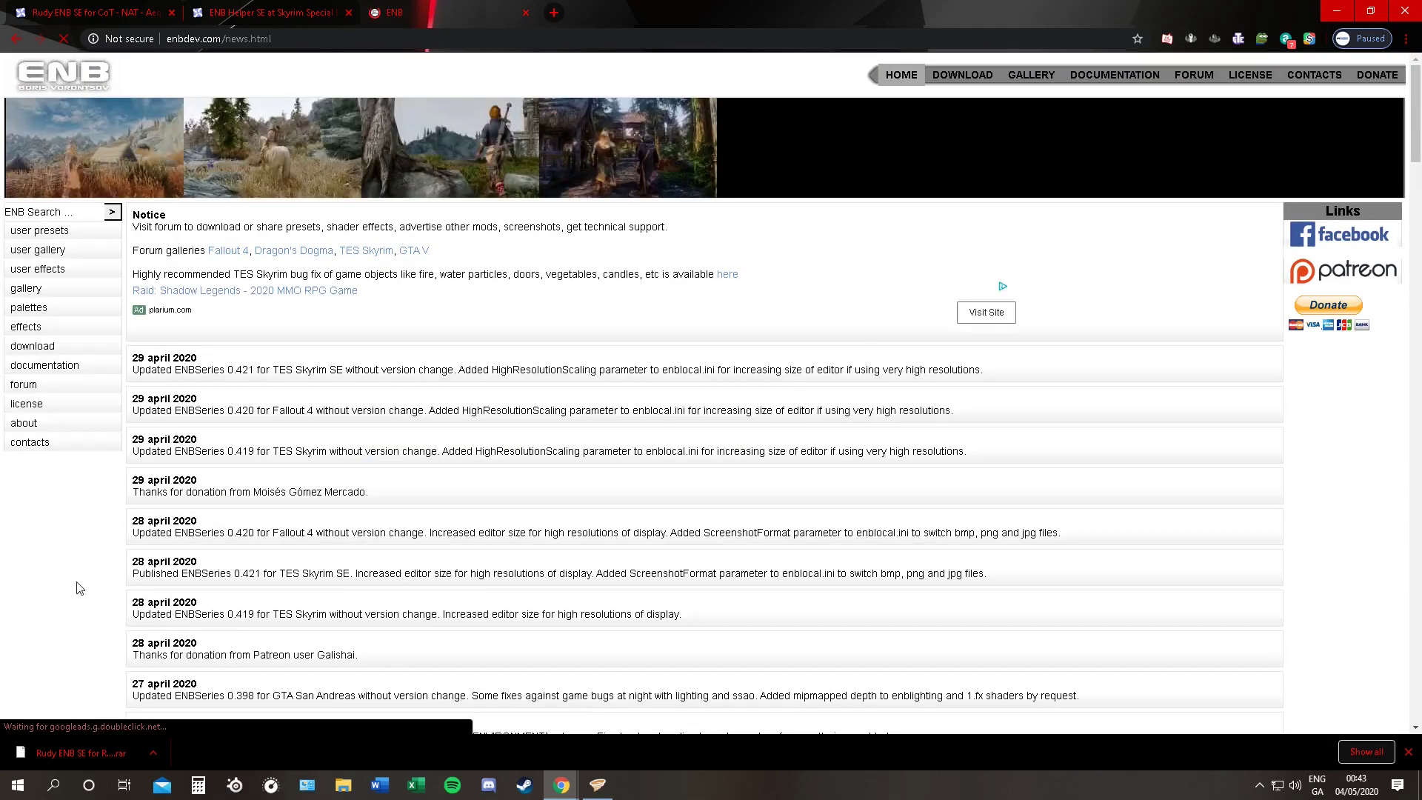
click(53, 346)
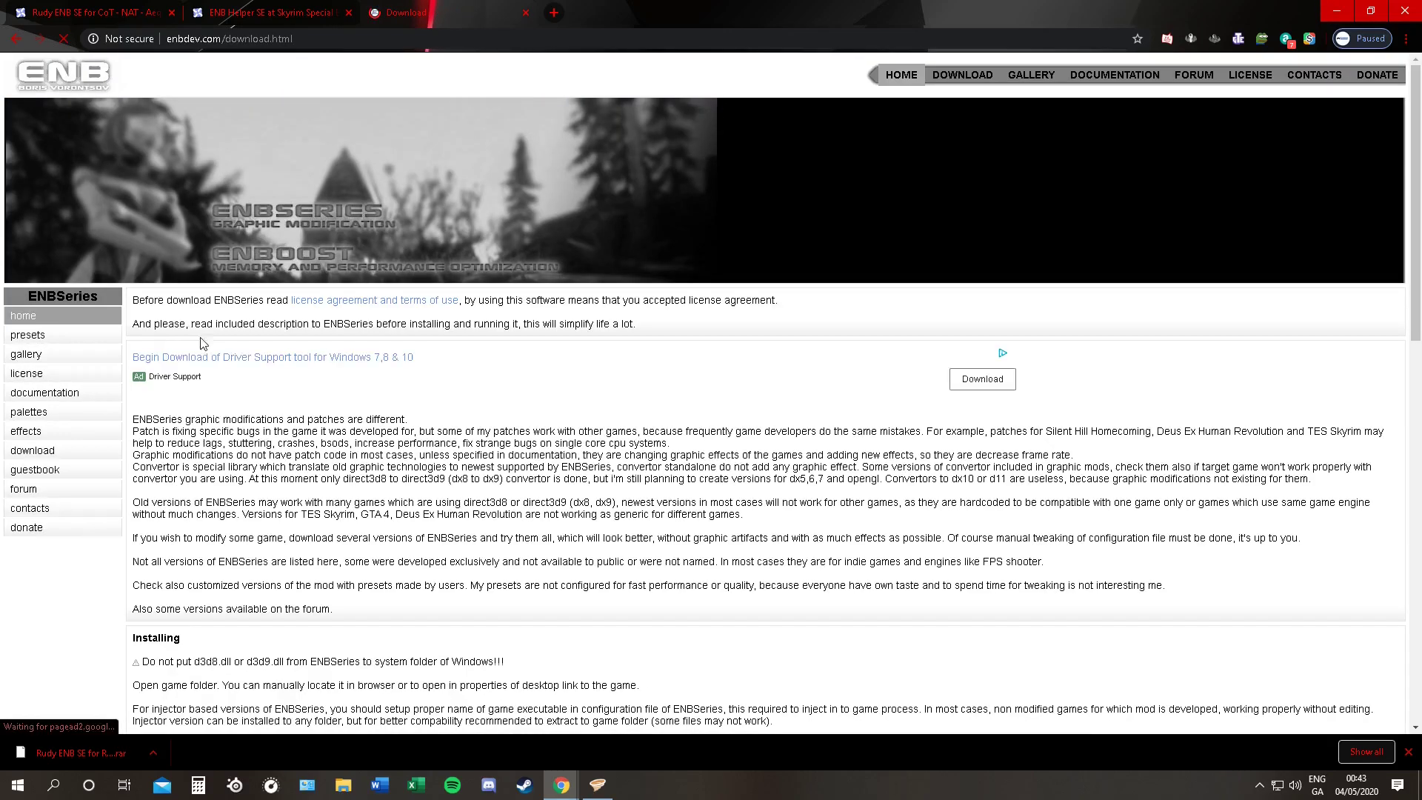
scroll(270, 340, down, 15)
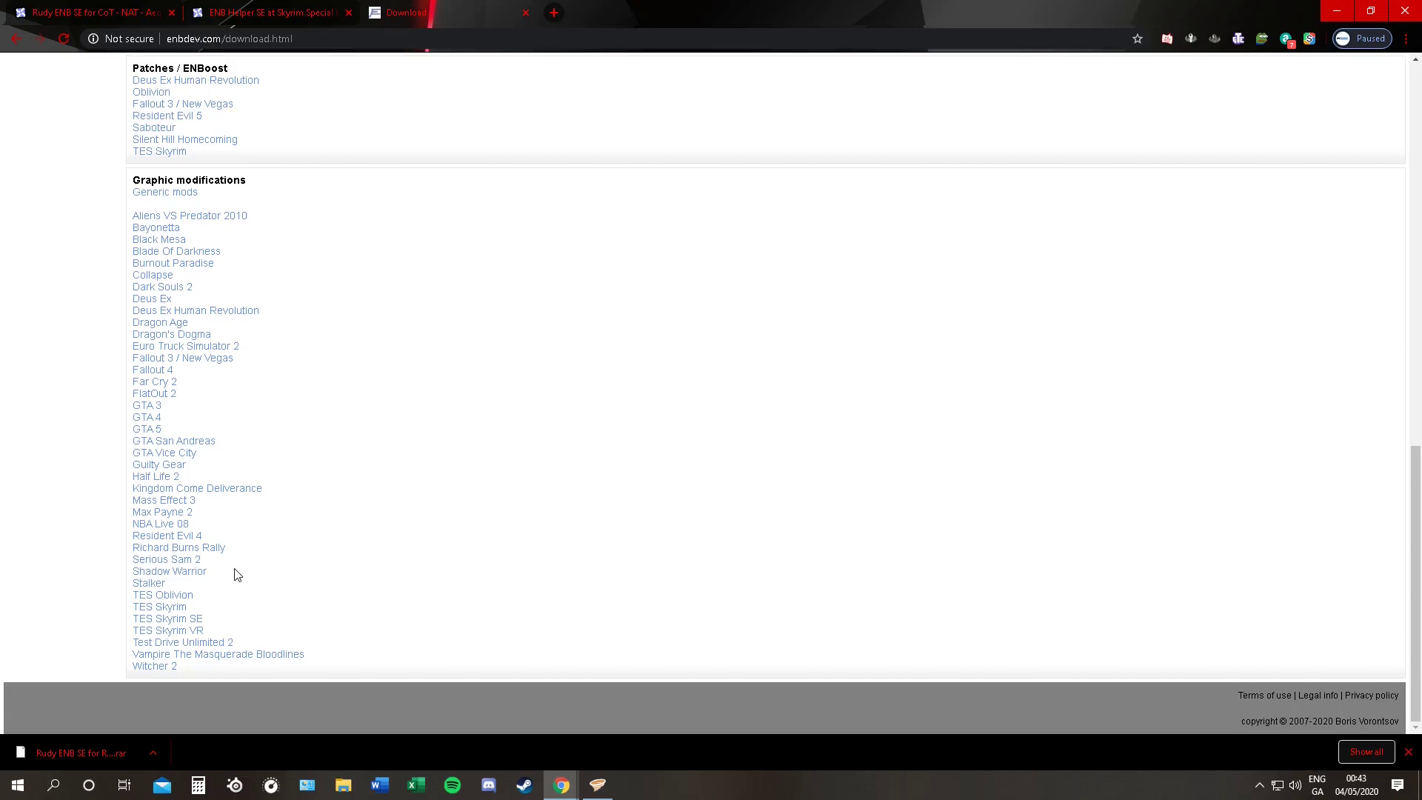
click(183, 620)
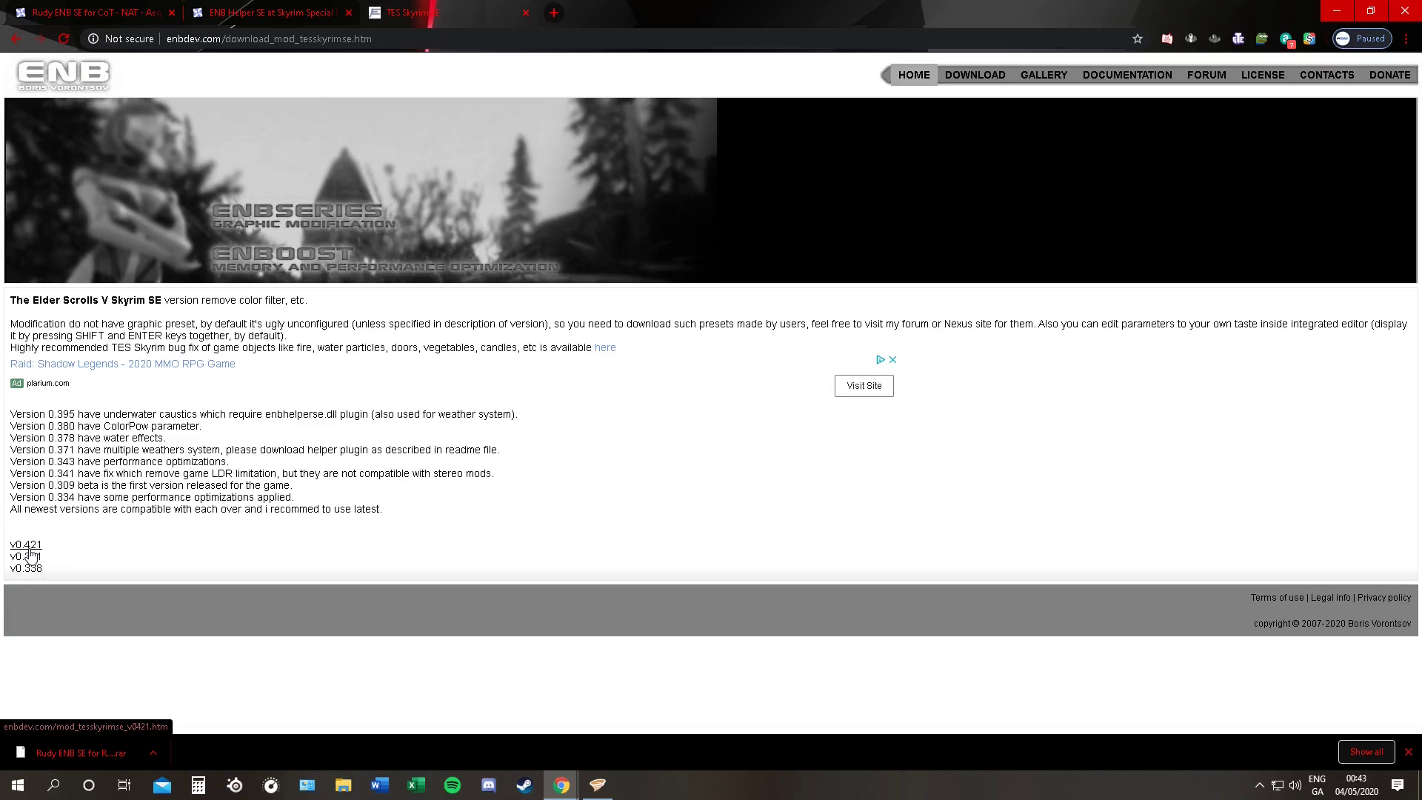
click(31, 549)
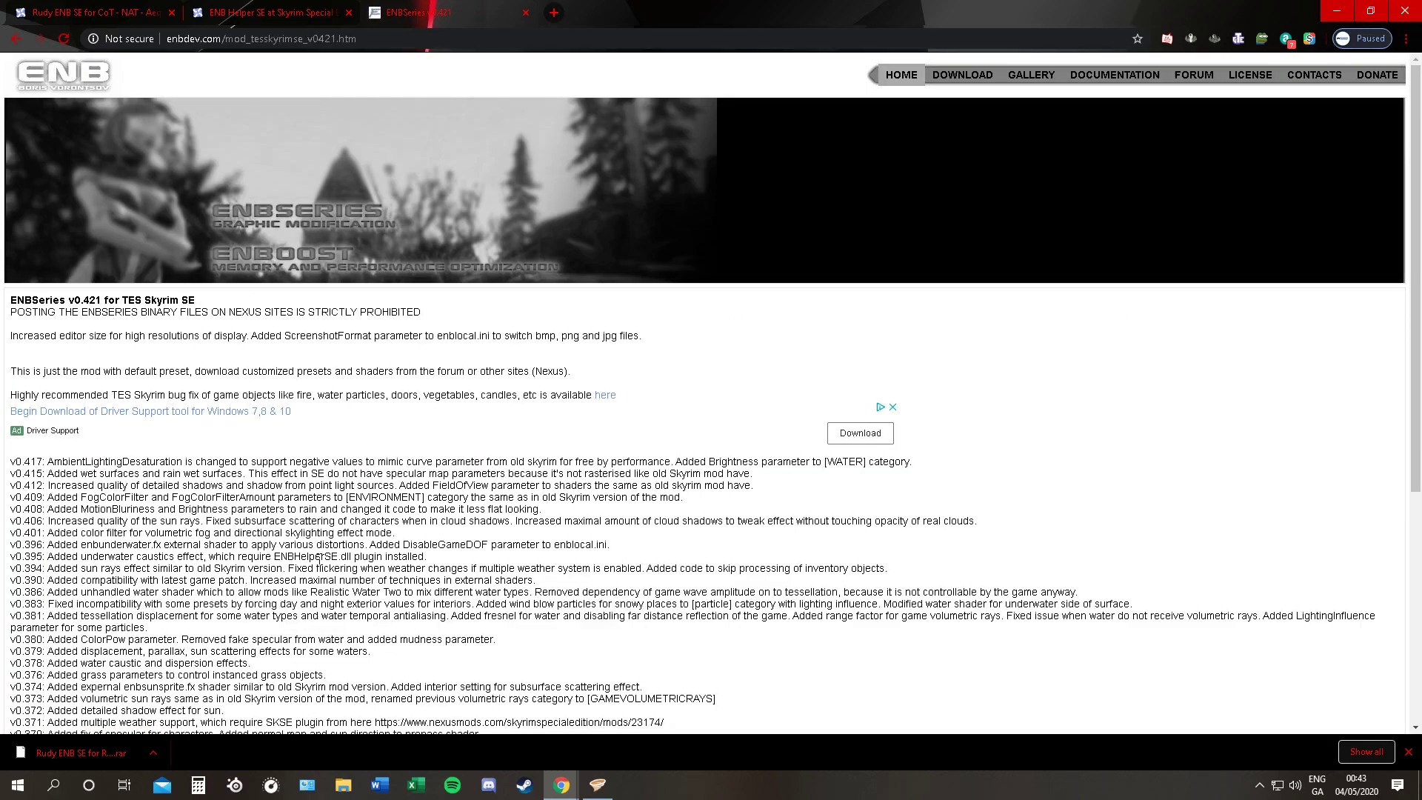
scroll(104, 541, down, 5)
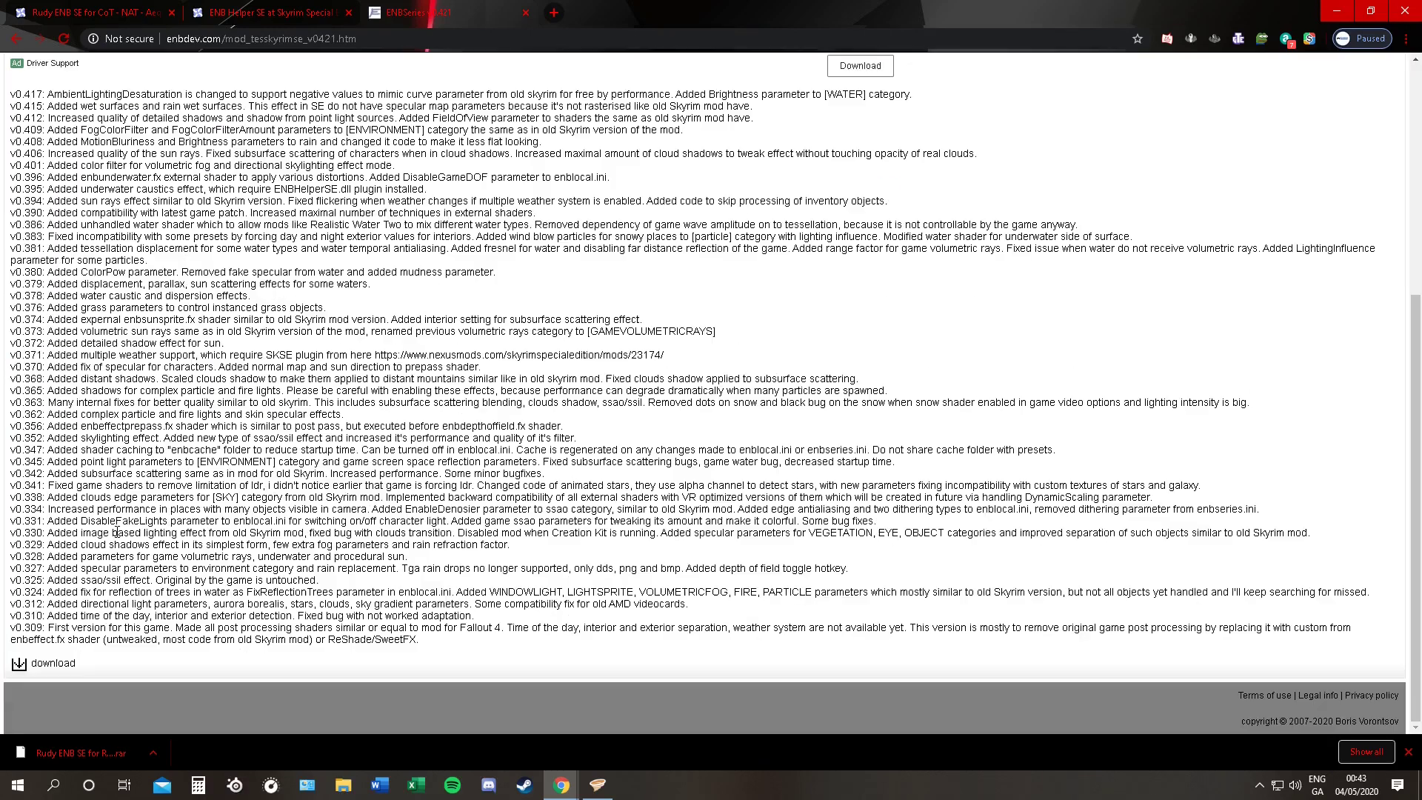
click(18, 667)
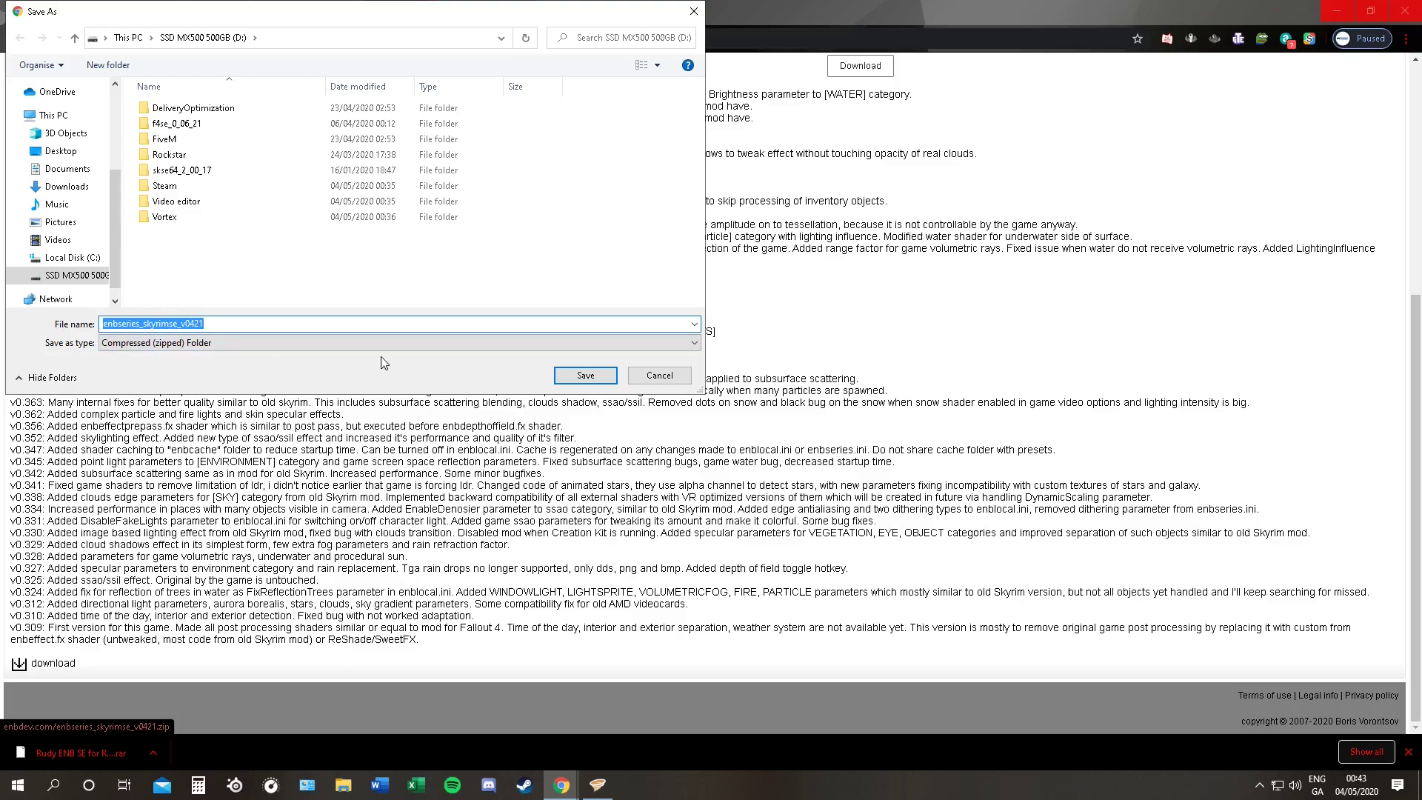
click(585, 375)
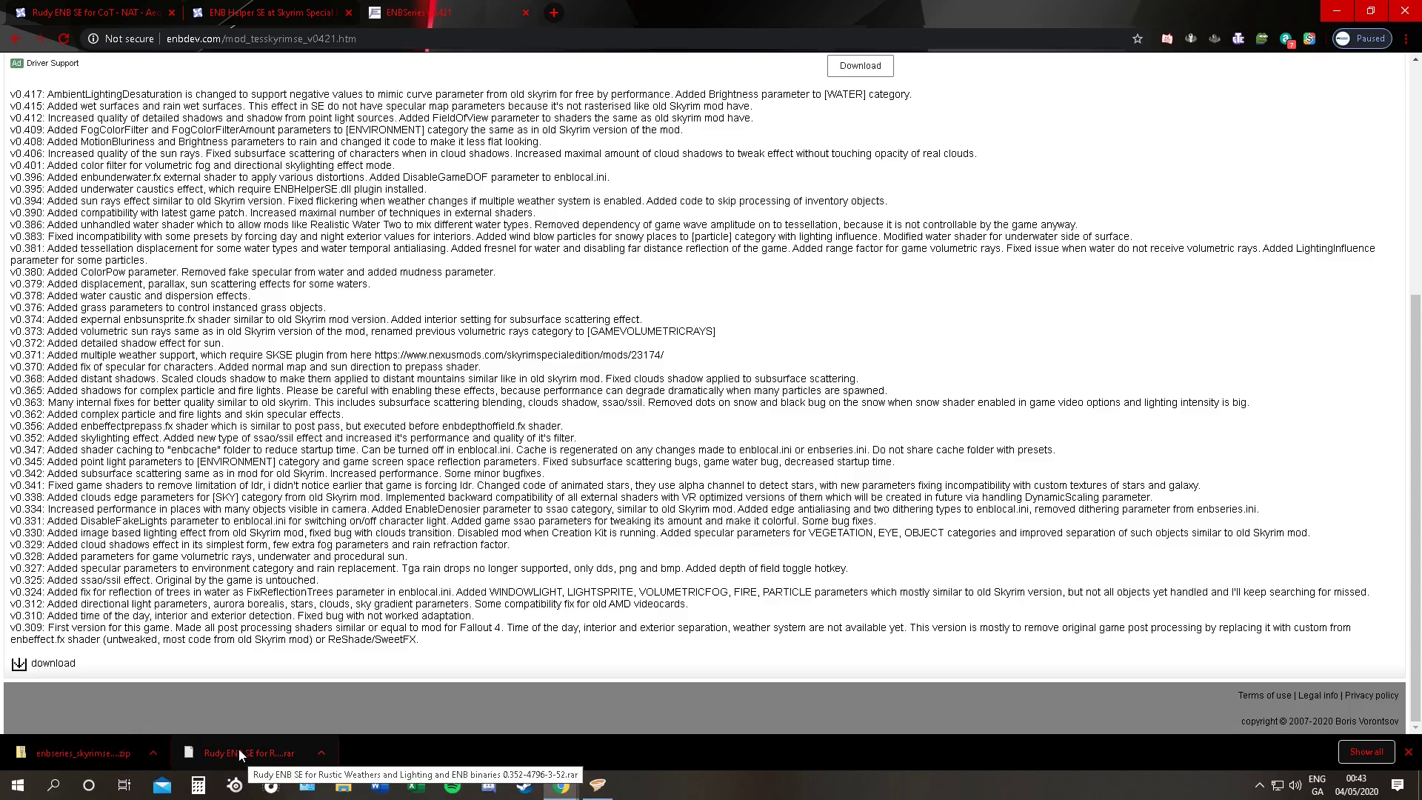
- Search Nexus Mods for 'rustic we' and open the Rustic Weathers and Lighting page
key(alt+Left)
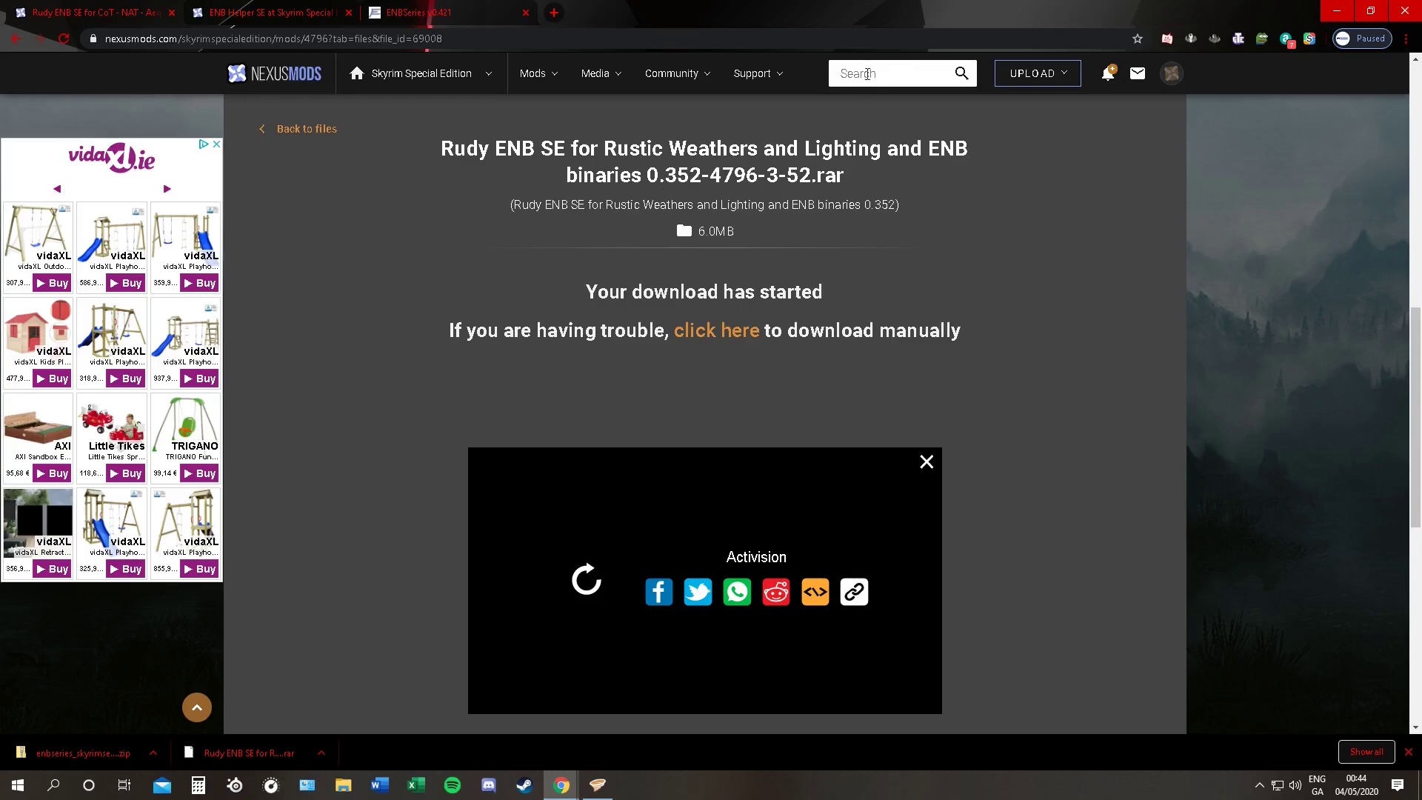
click(859, 74)
text(rustic we)
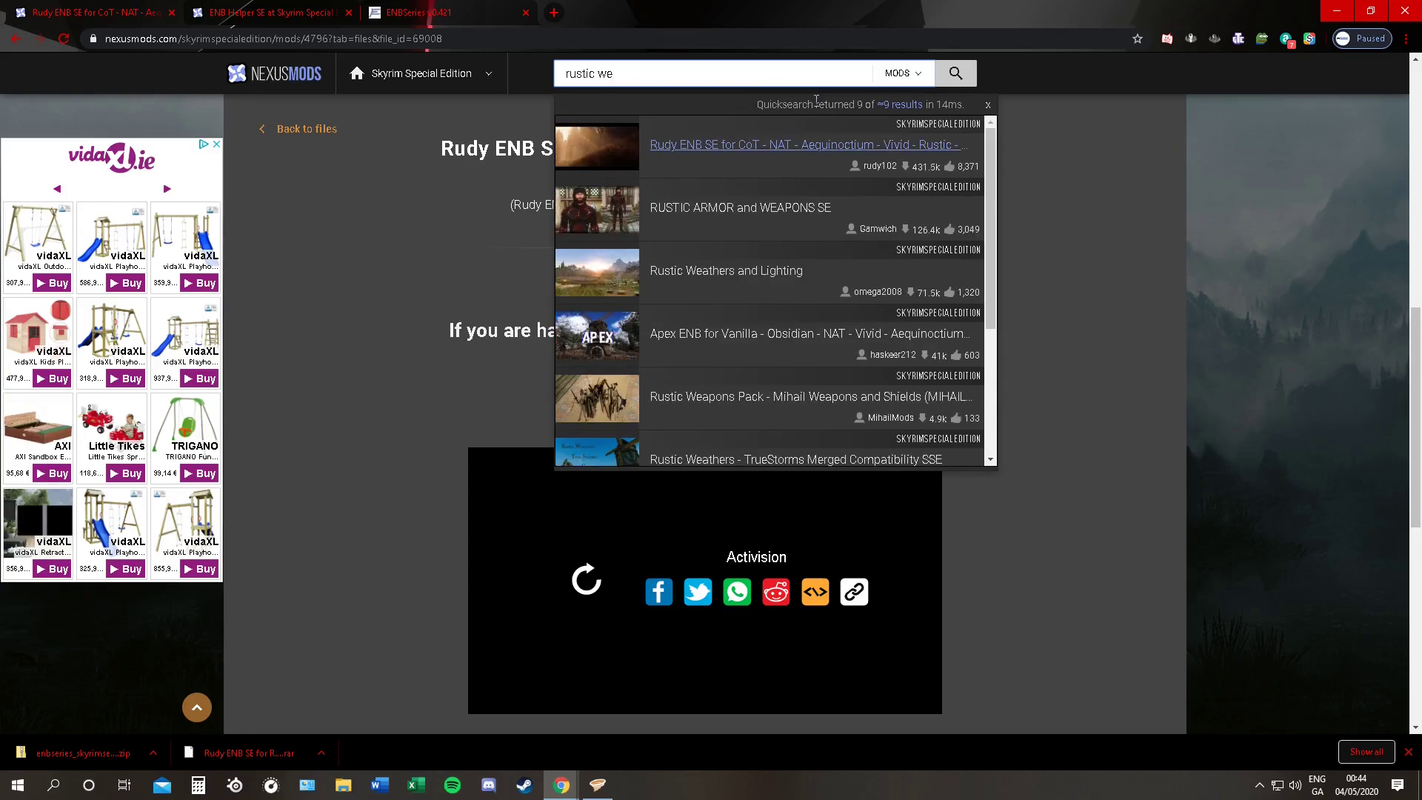
click(738, 272)
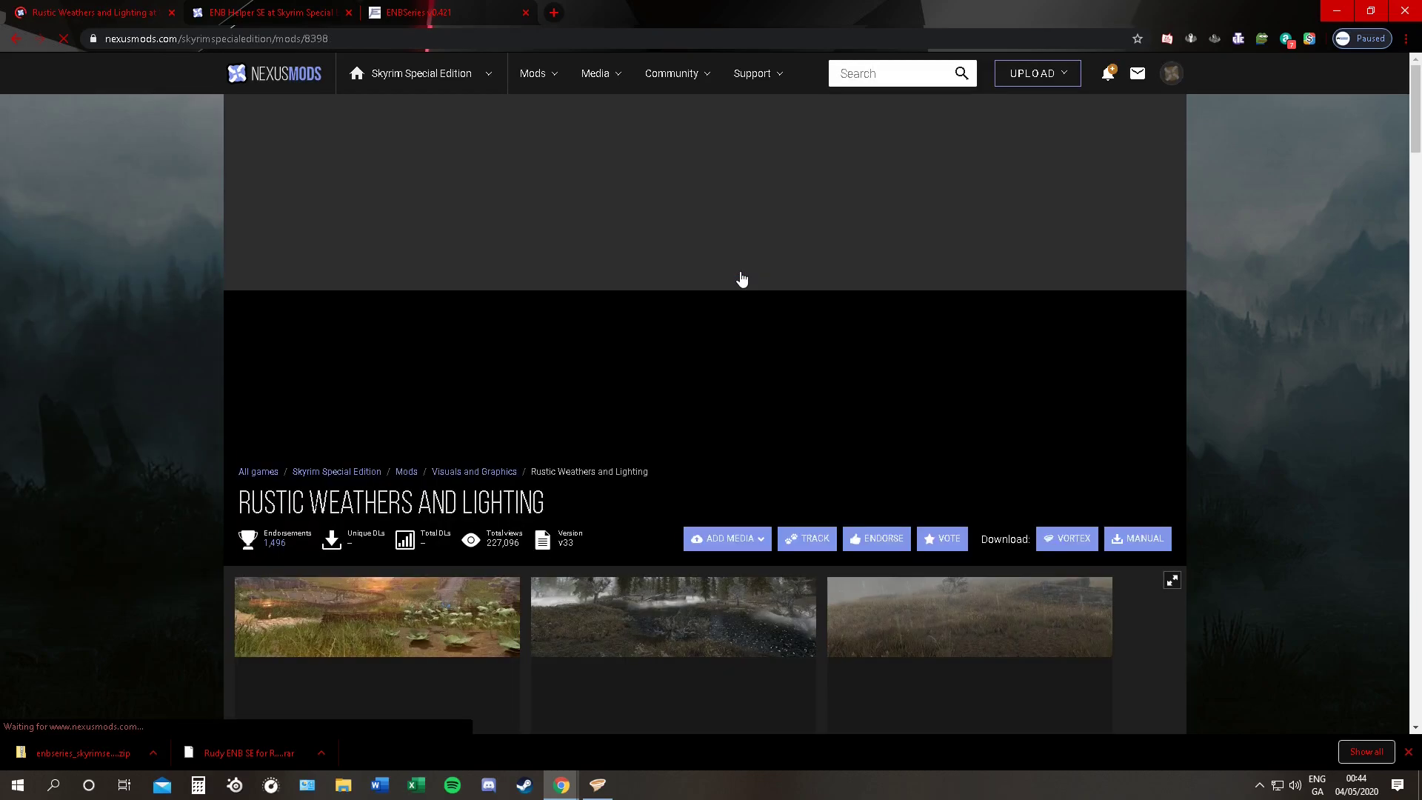
- Start the free Mod Manager Download of the Rustic Weathers v33 main file
scroll(815, 474, down, 3)
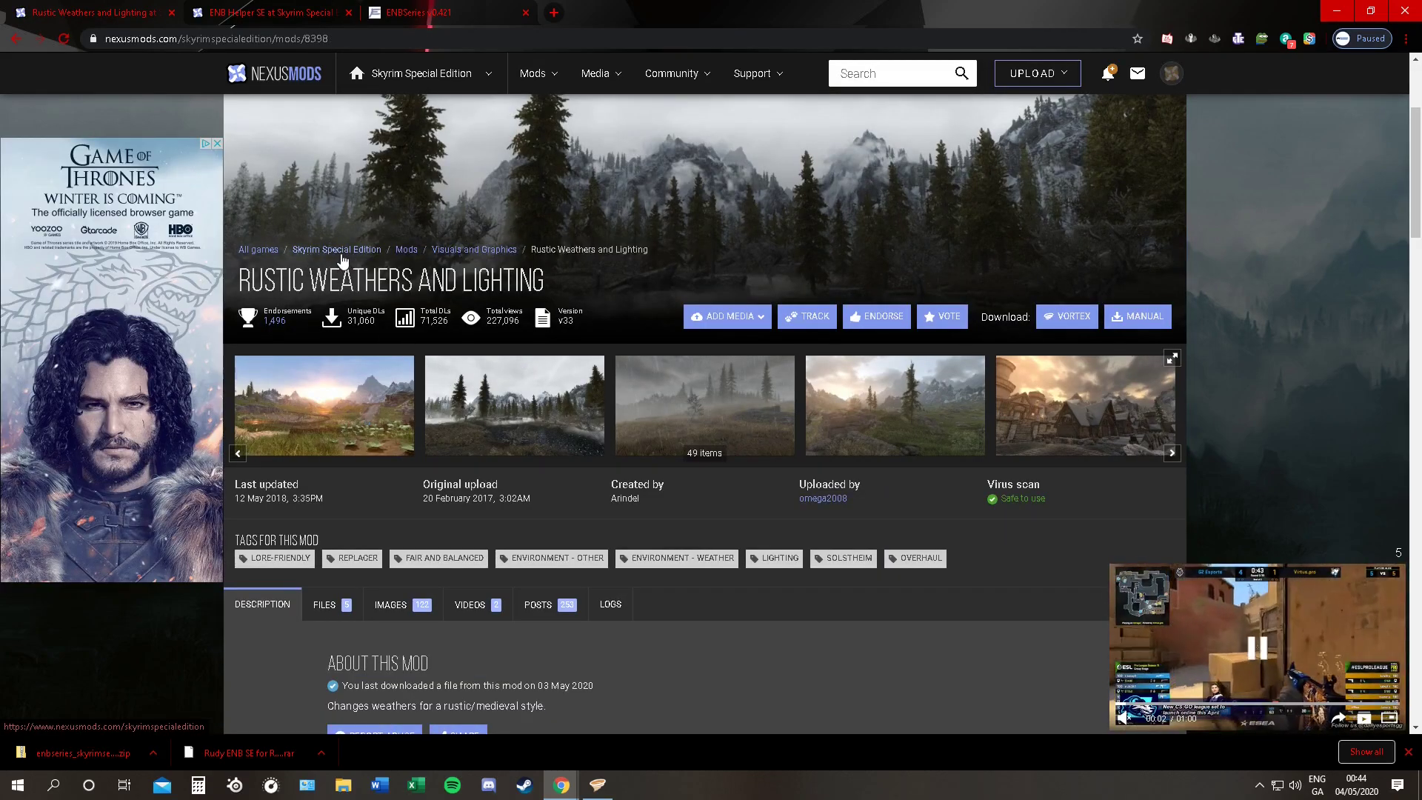
scroll(348, 356, down, 3)
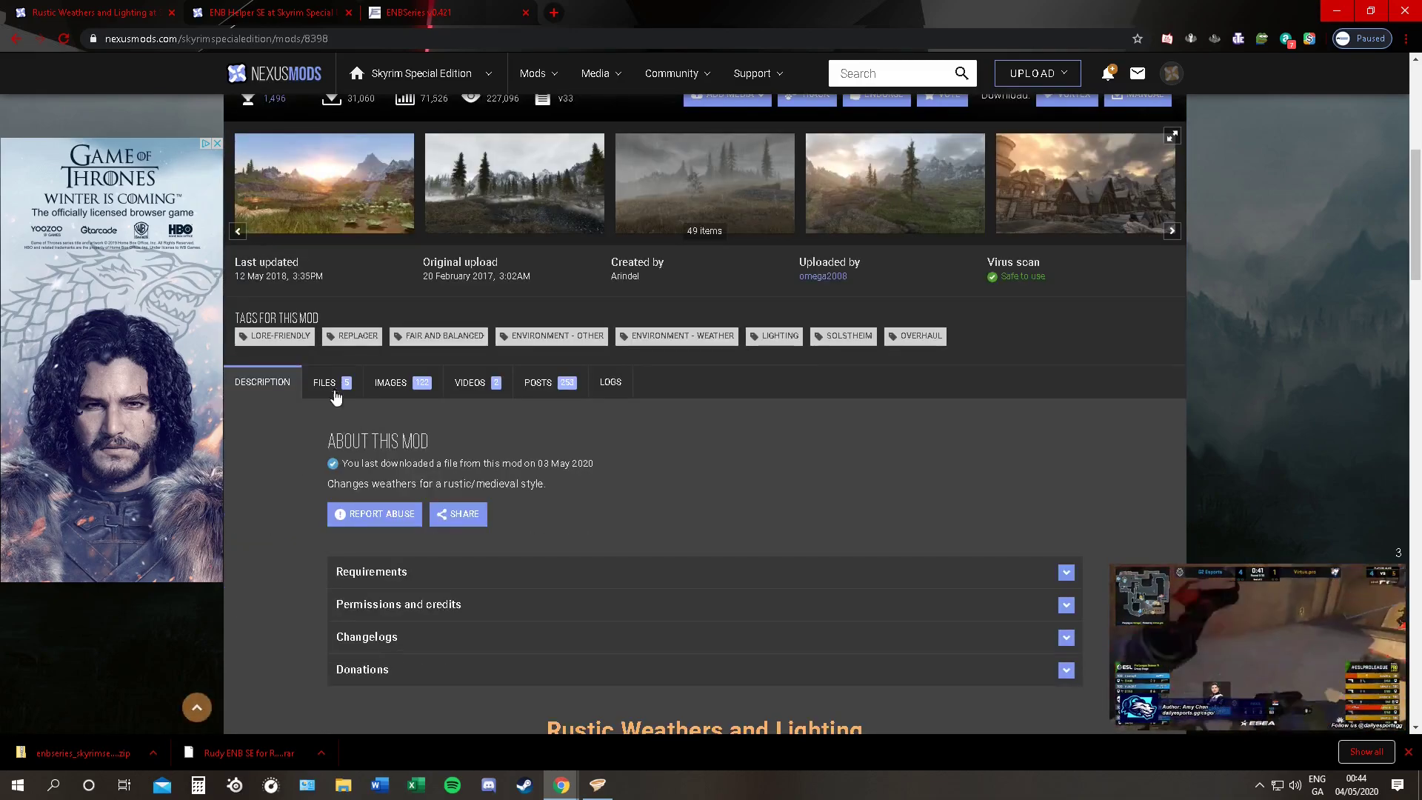
click(342, 392)
scroll(345, 393, down, 5)
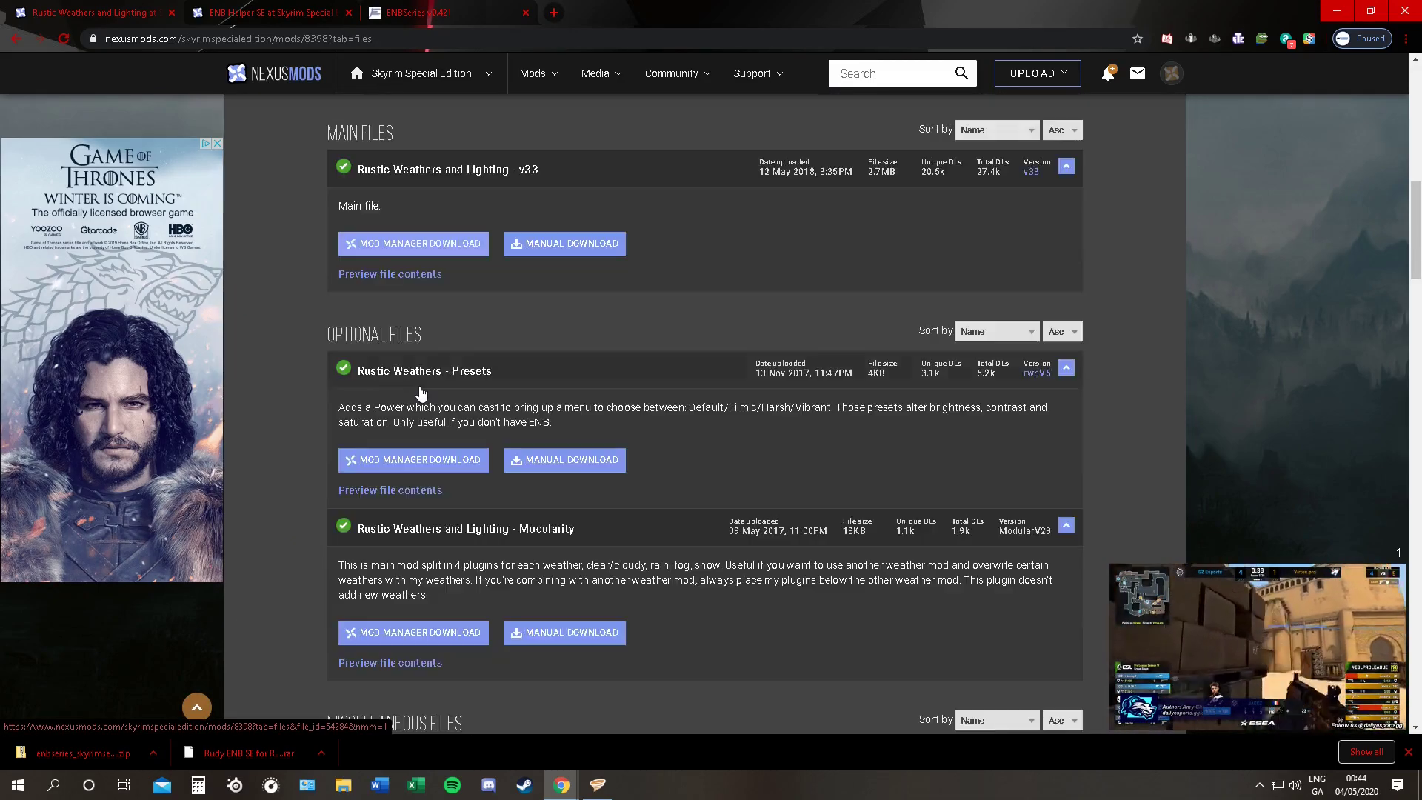
click(442, 251)
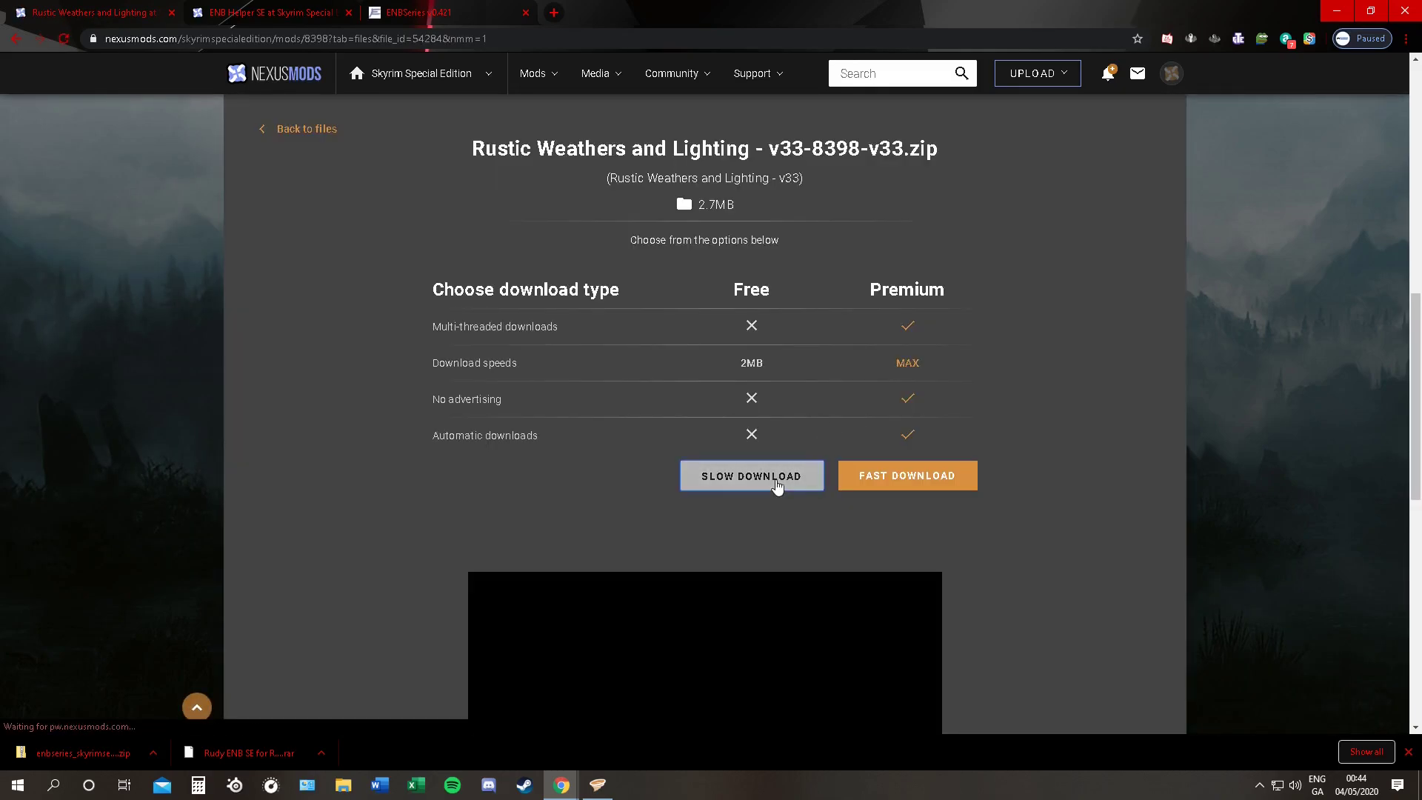
click(778, 482)
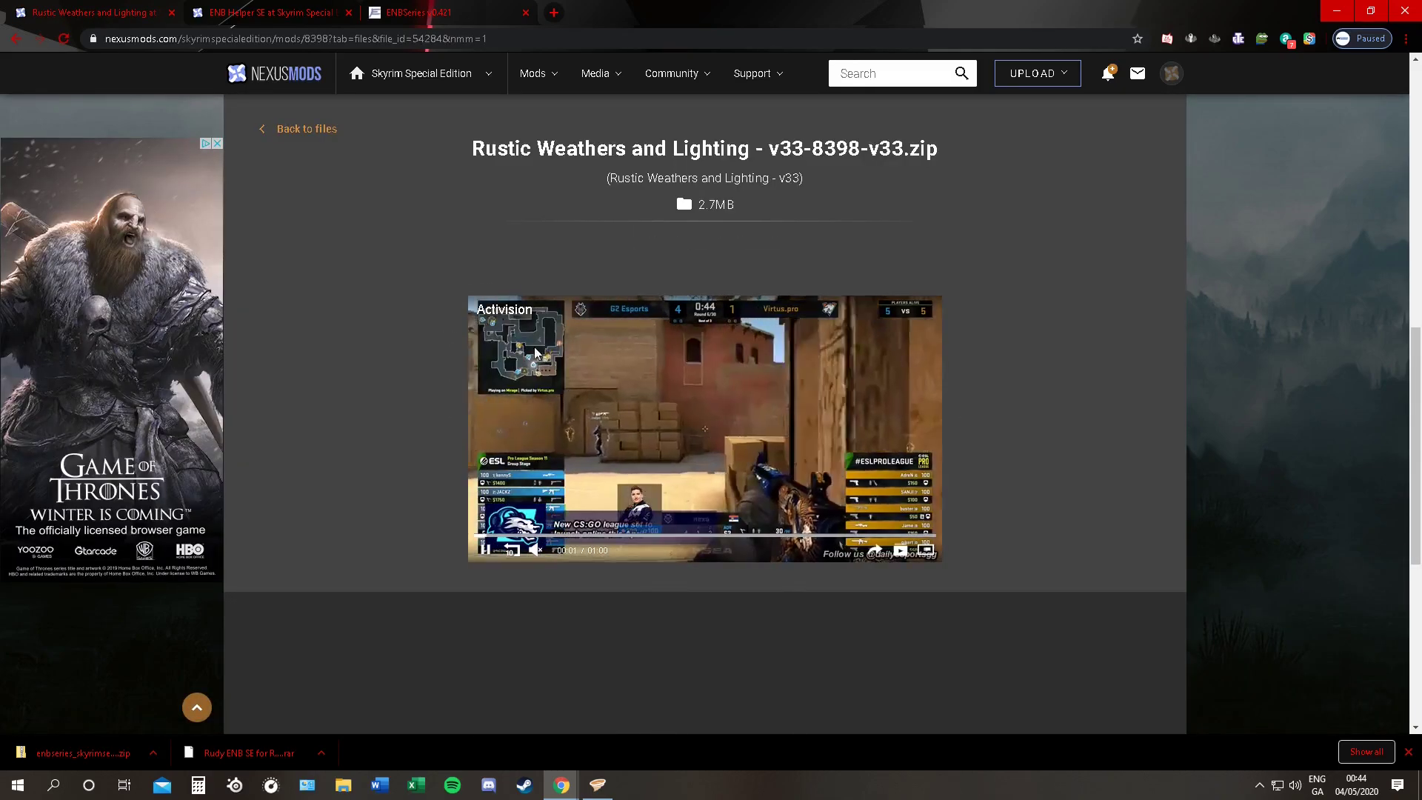
click(271, 13)
- Show the downloaded enbseries_skyrimse_v0421 zip in its D: drive folder from Chrome's download bar
click(443, 10)
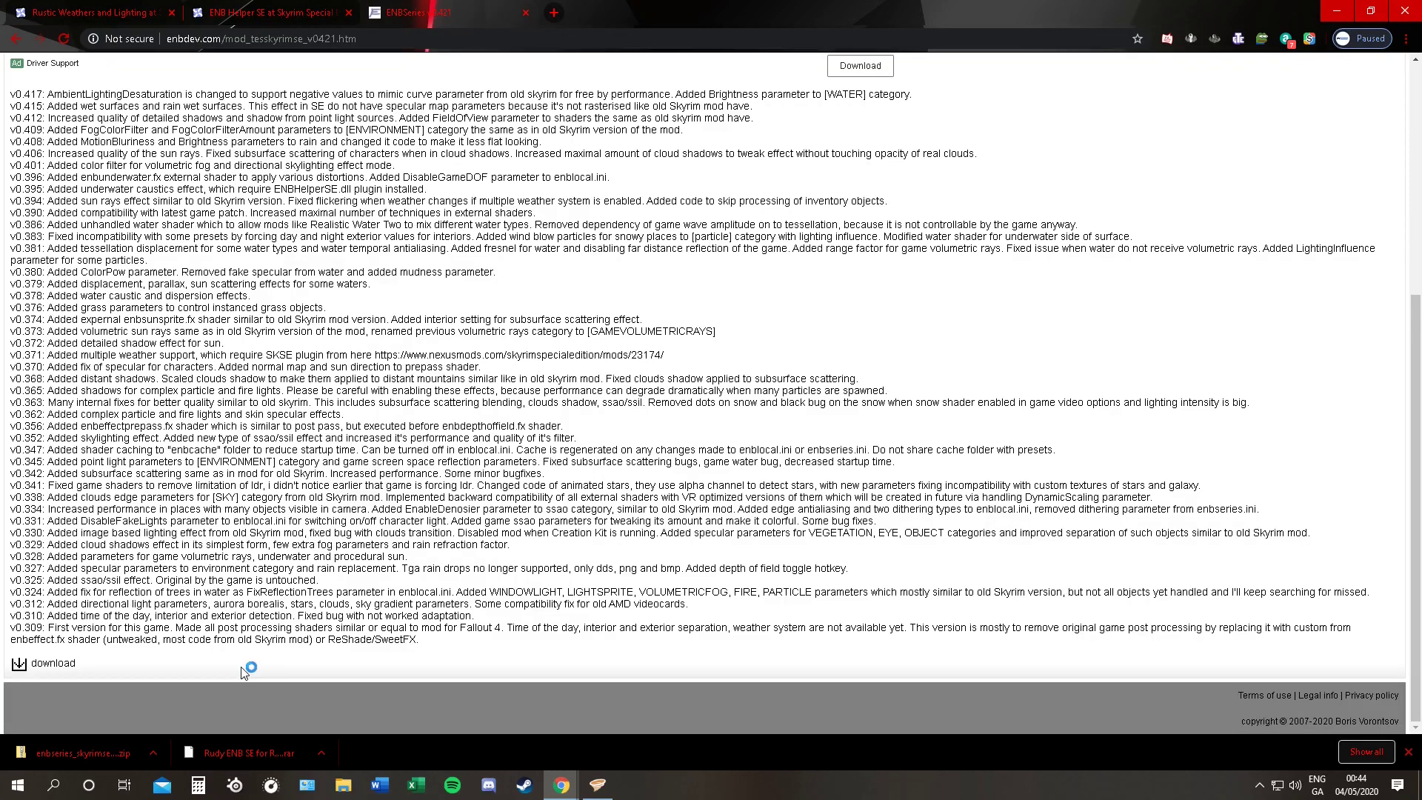
right_click(90, 754)
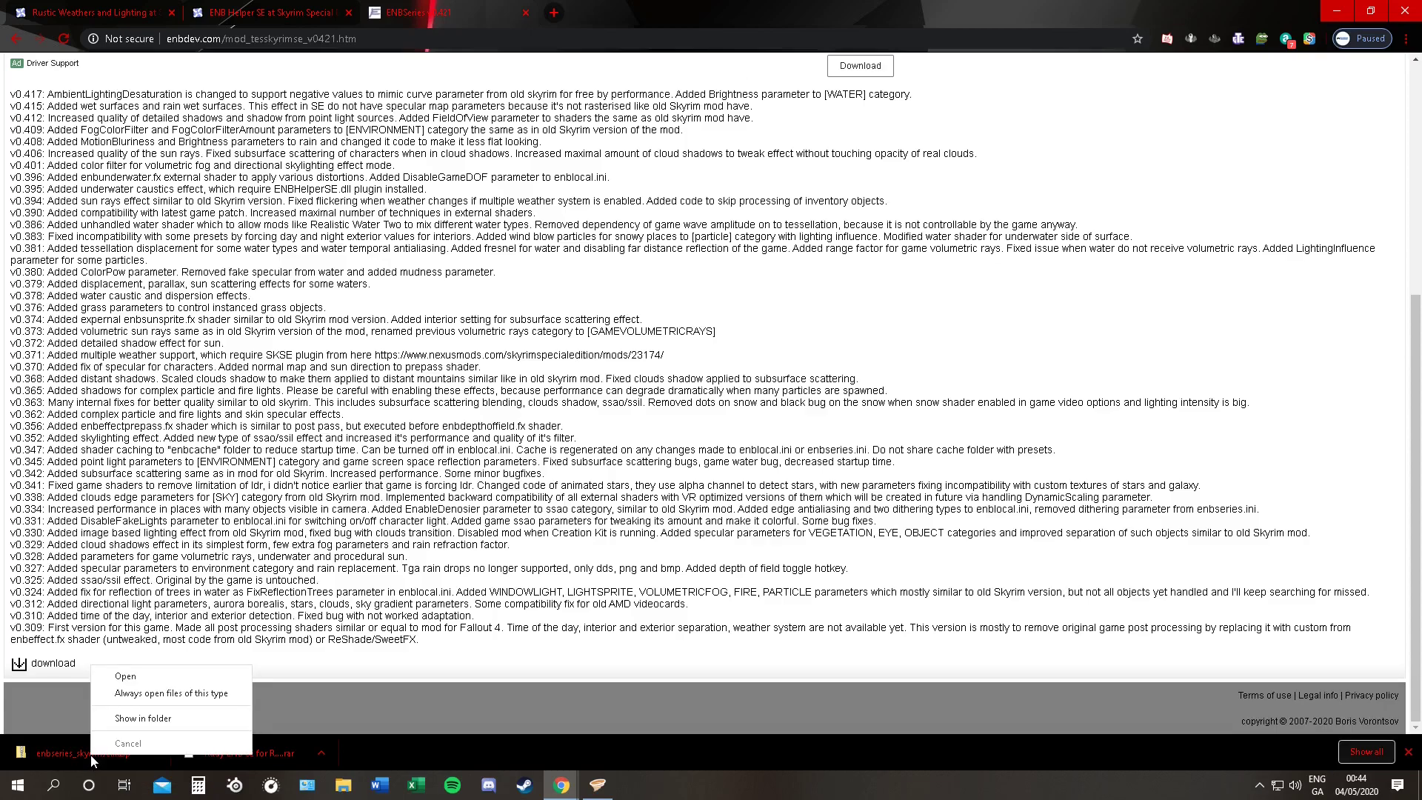
click(140, 719)
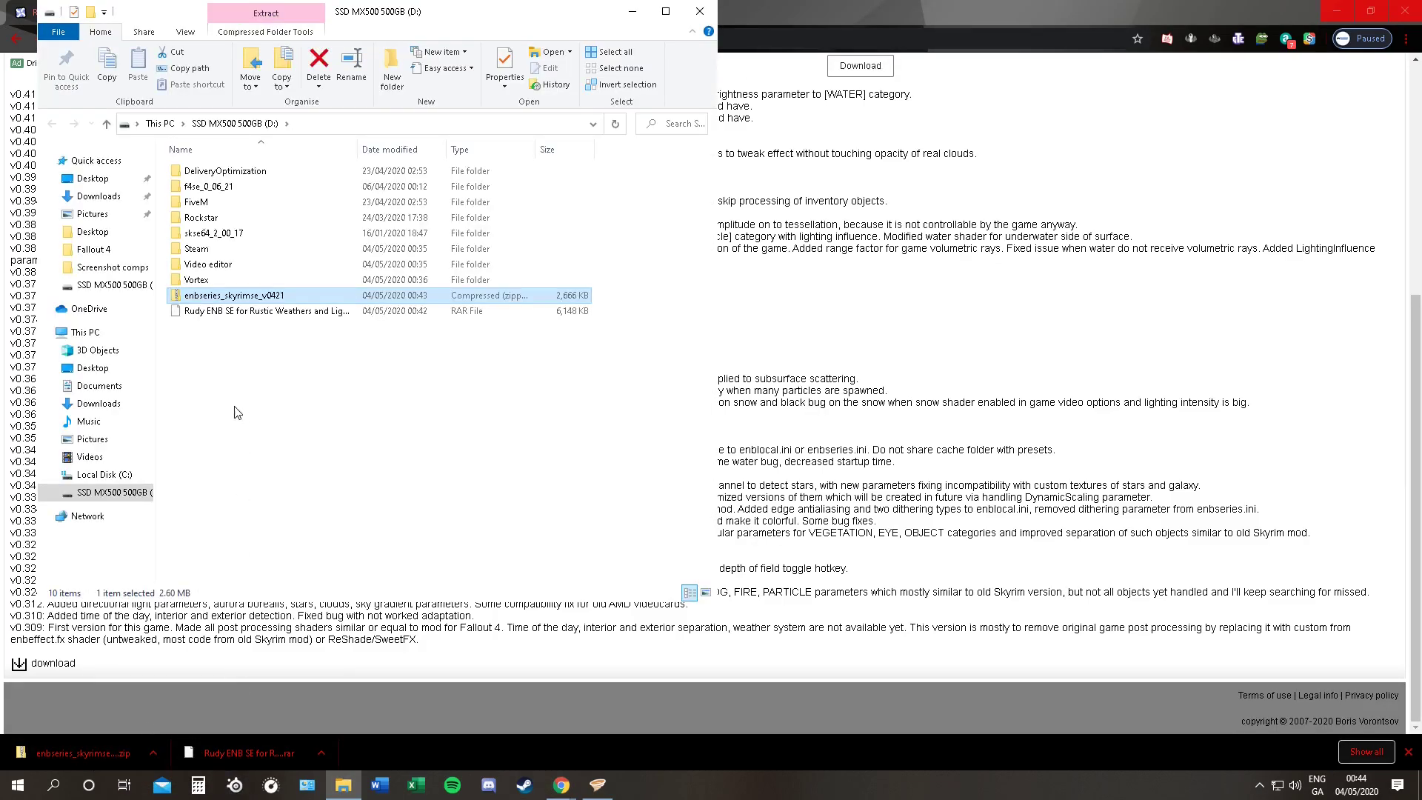
- Open the enbseries_skyrimse_v0421 zip and browse into its WrapperVersion folder
right_click(274, 298)
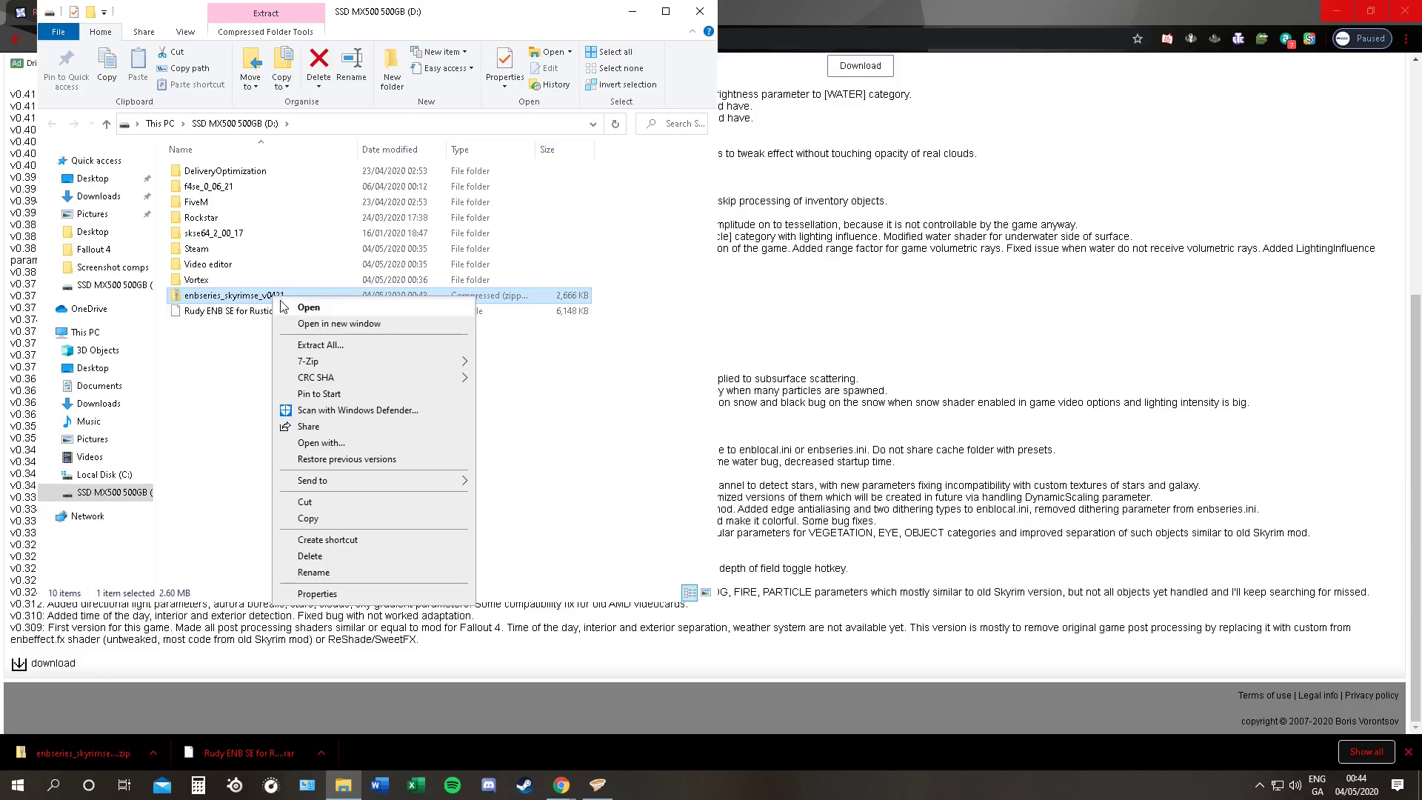
click(222, 349)
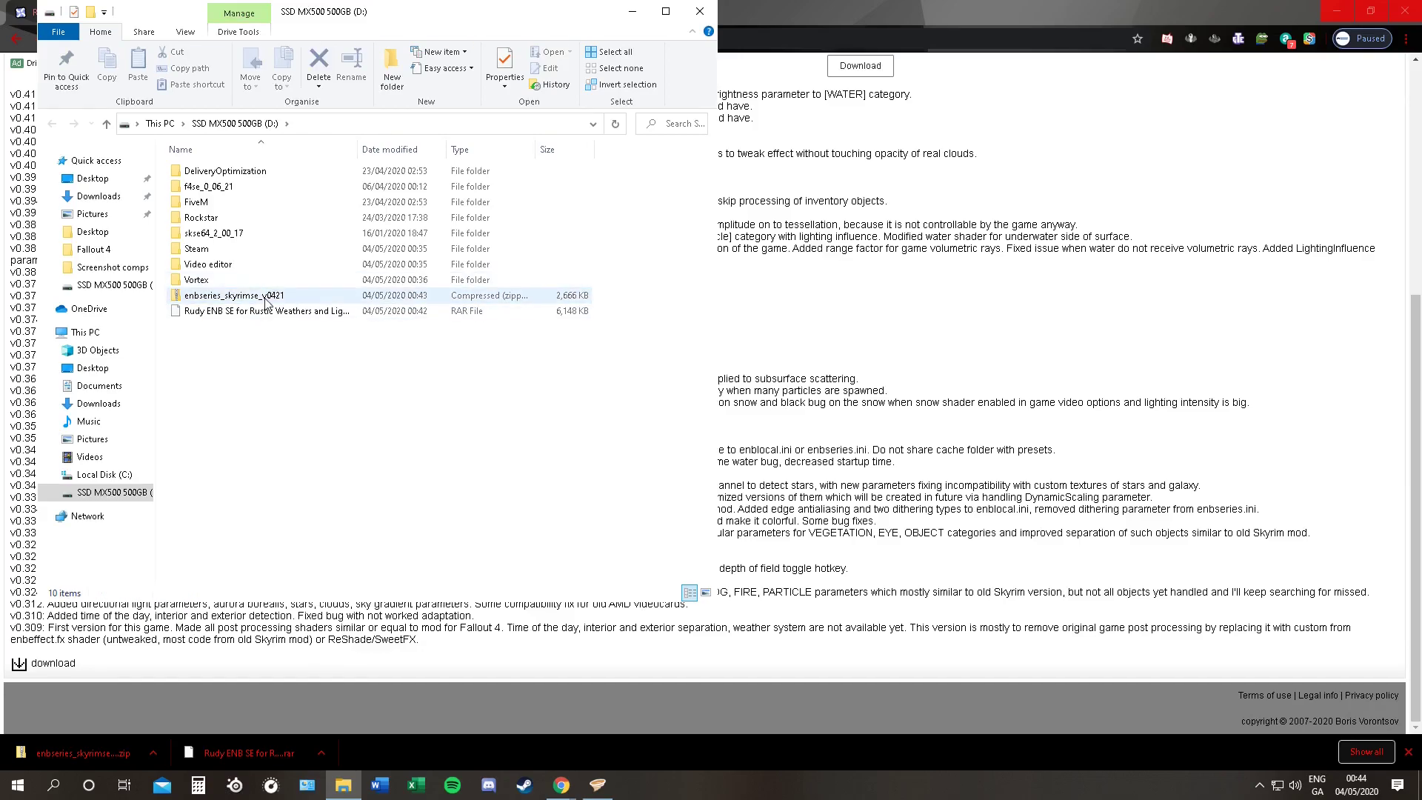
double_click(222, 295)
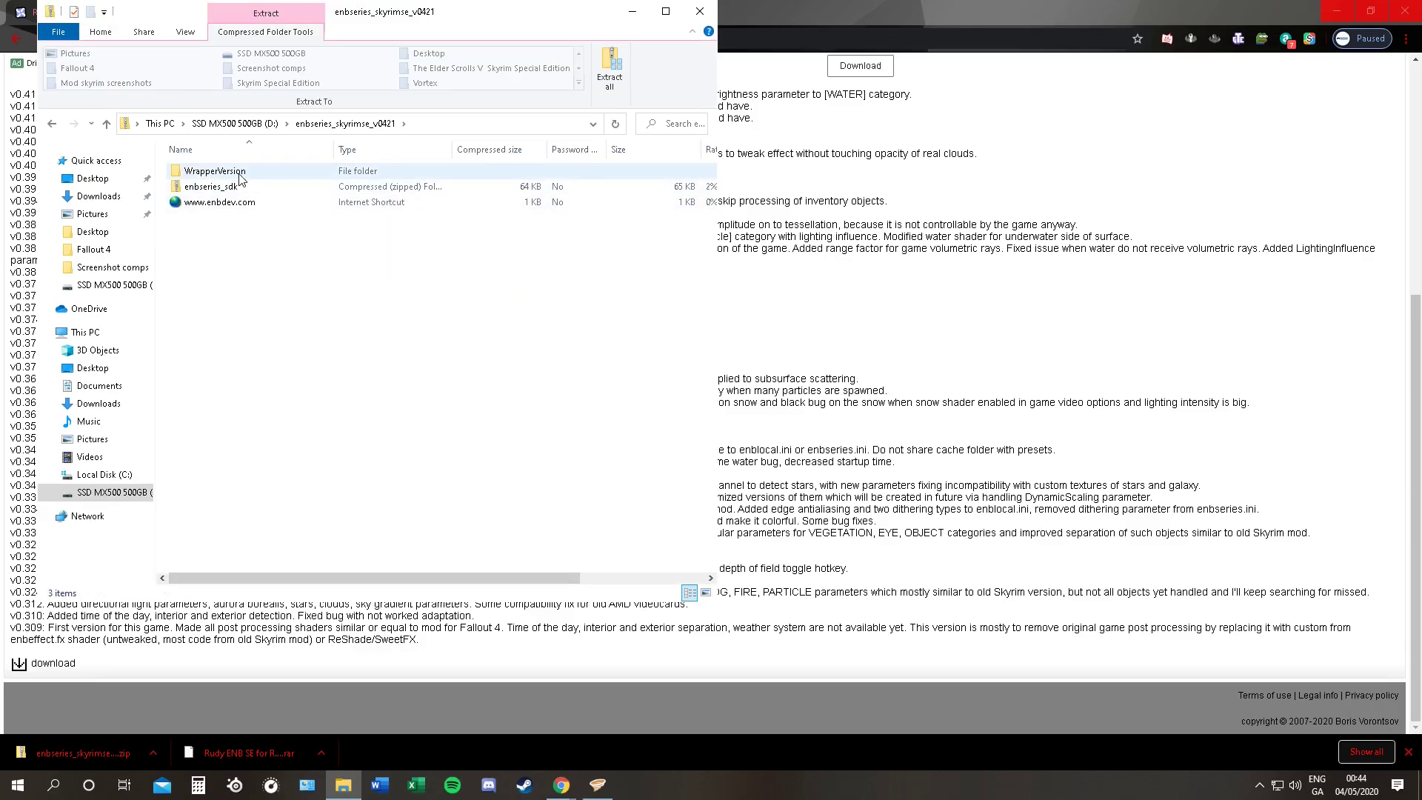
double_click(214, 171)
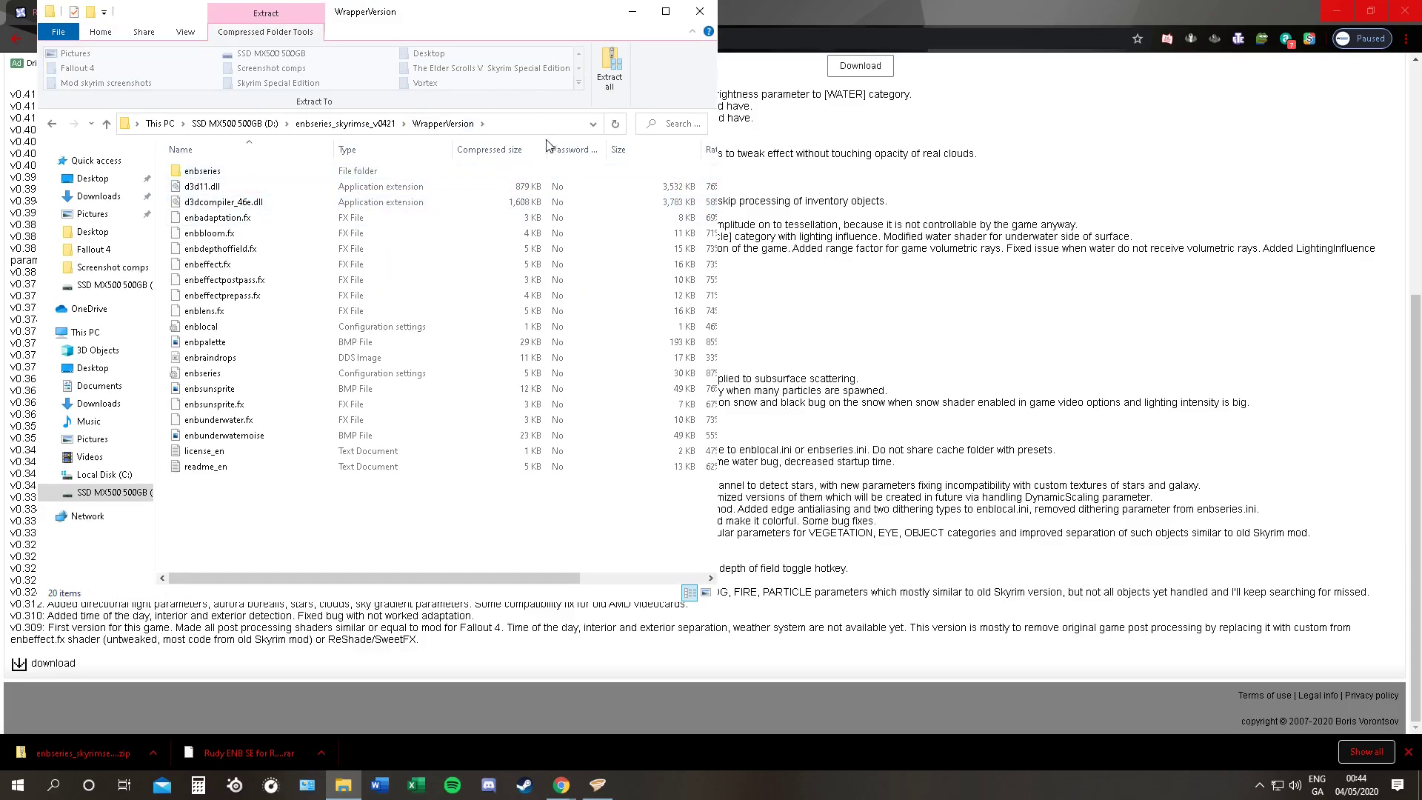
click(344, 784)
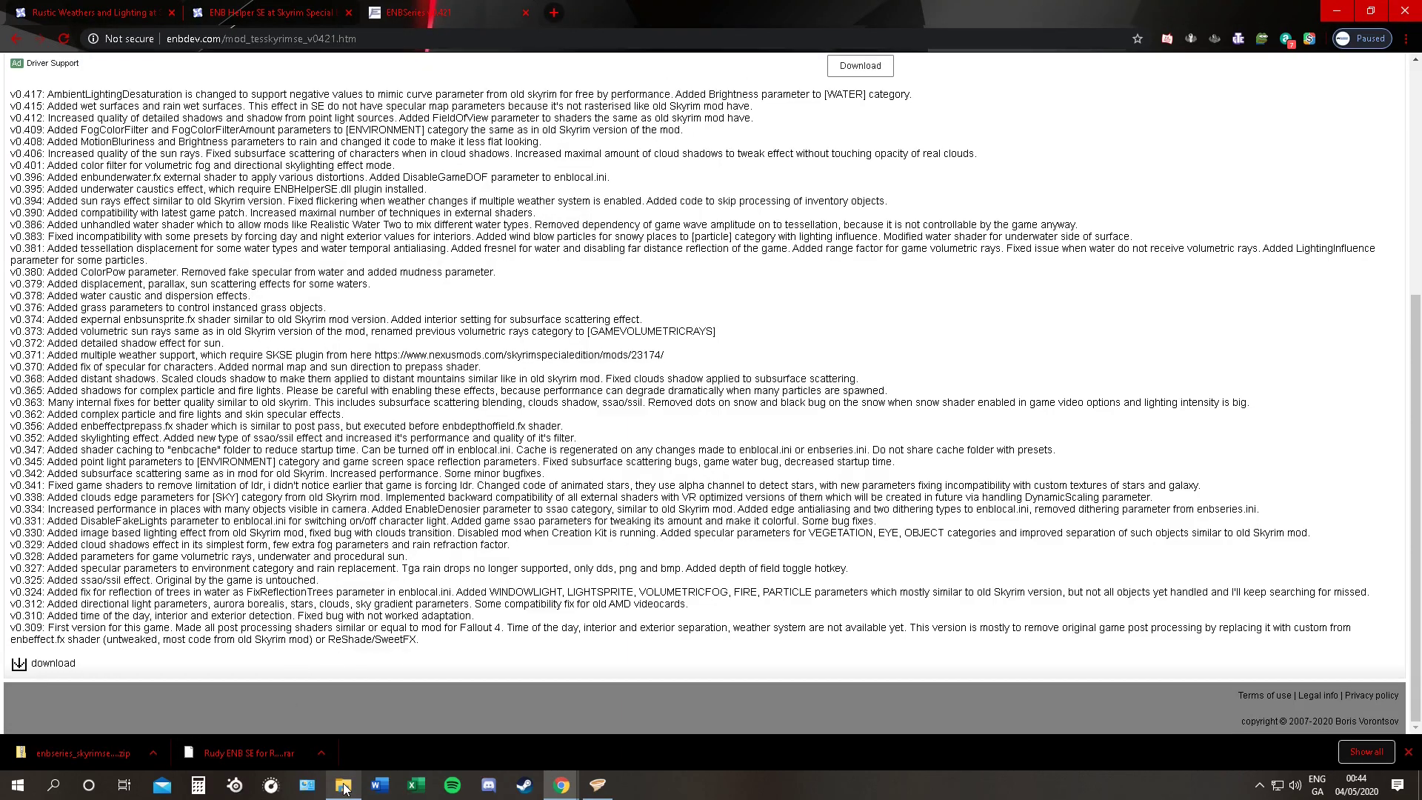
click(343, 788)
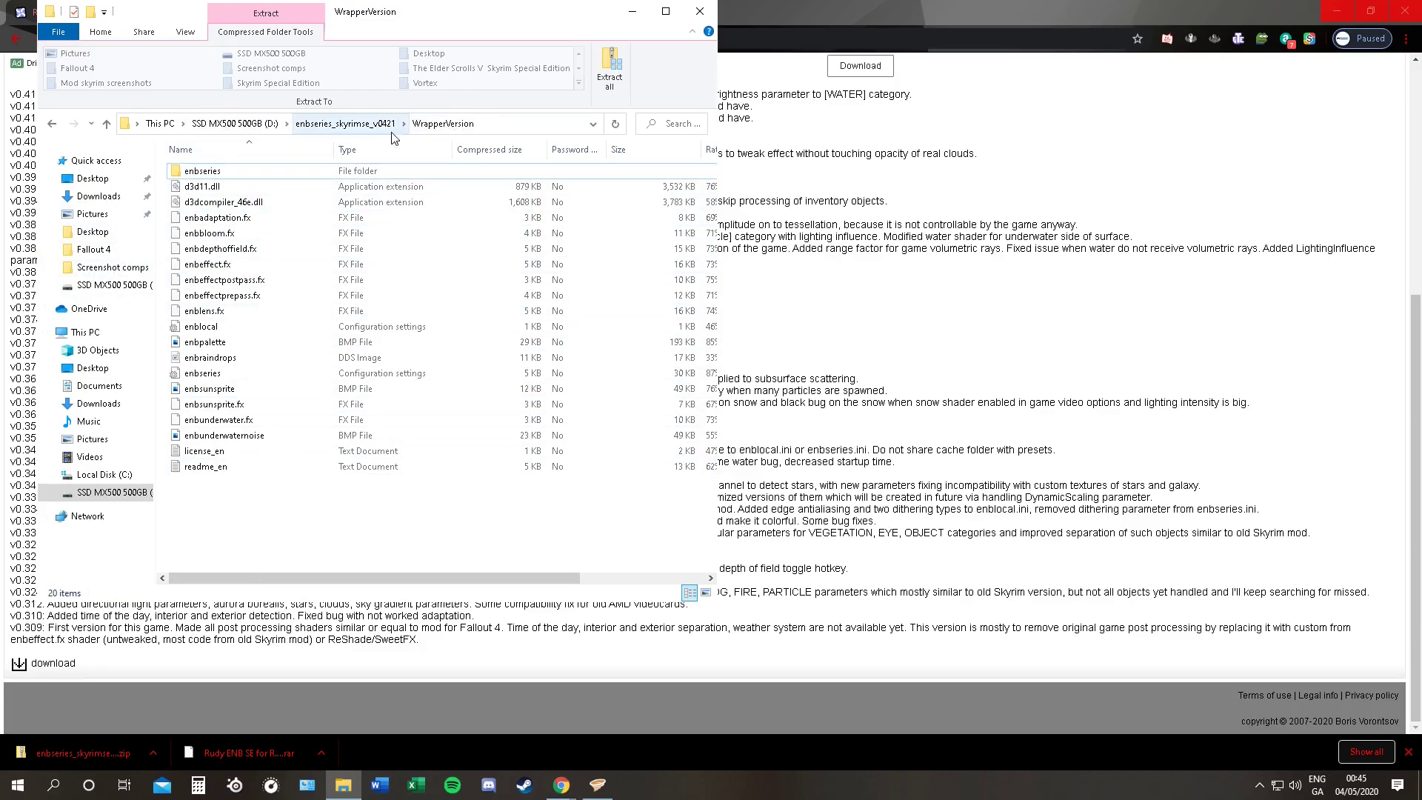
- Open drive D in a second window on the right and browse to Steam\steamapps\common\Skyrim Special Edition
right_click(92, 295)
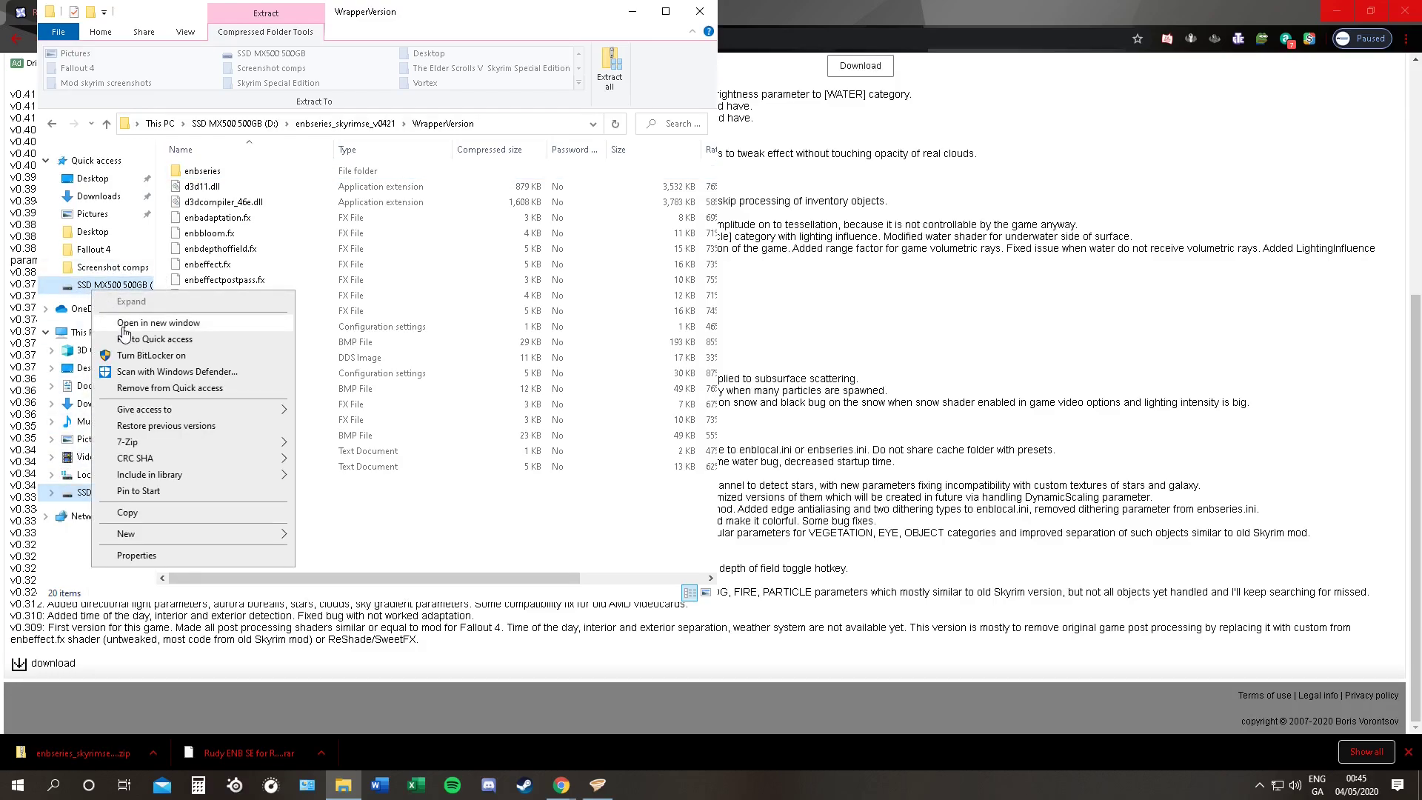
click(111, 320)
drag(371, 35, 1056, 15)
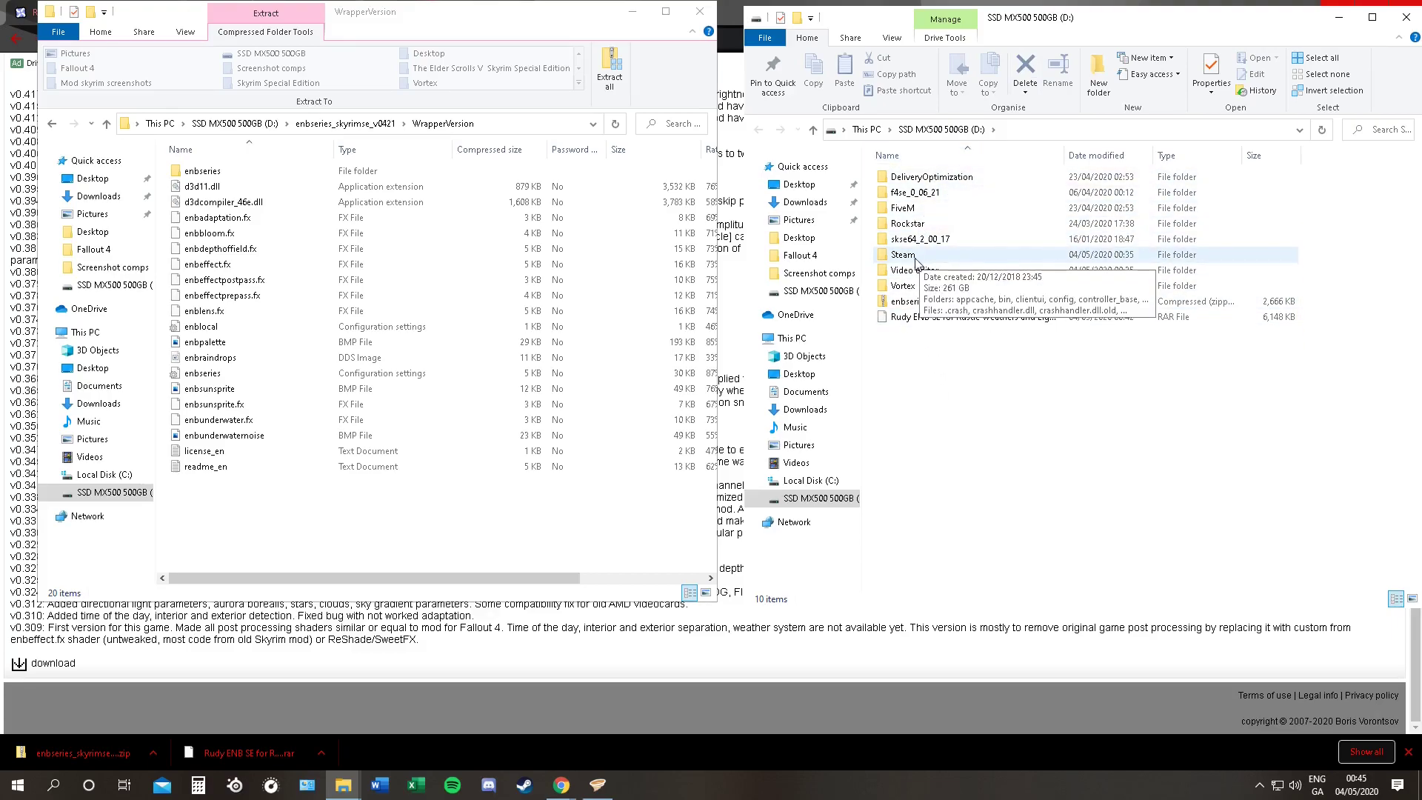
double_click(904, 255)
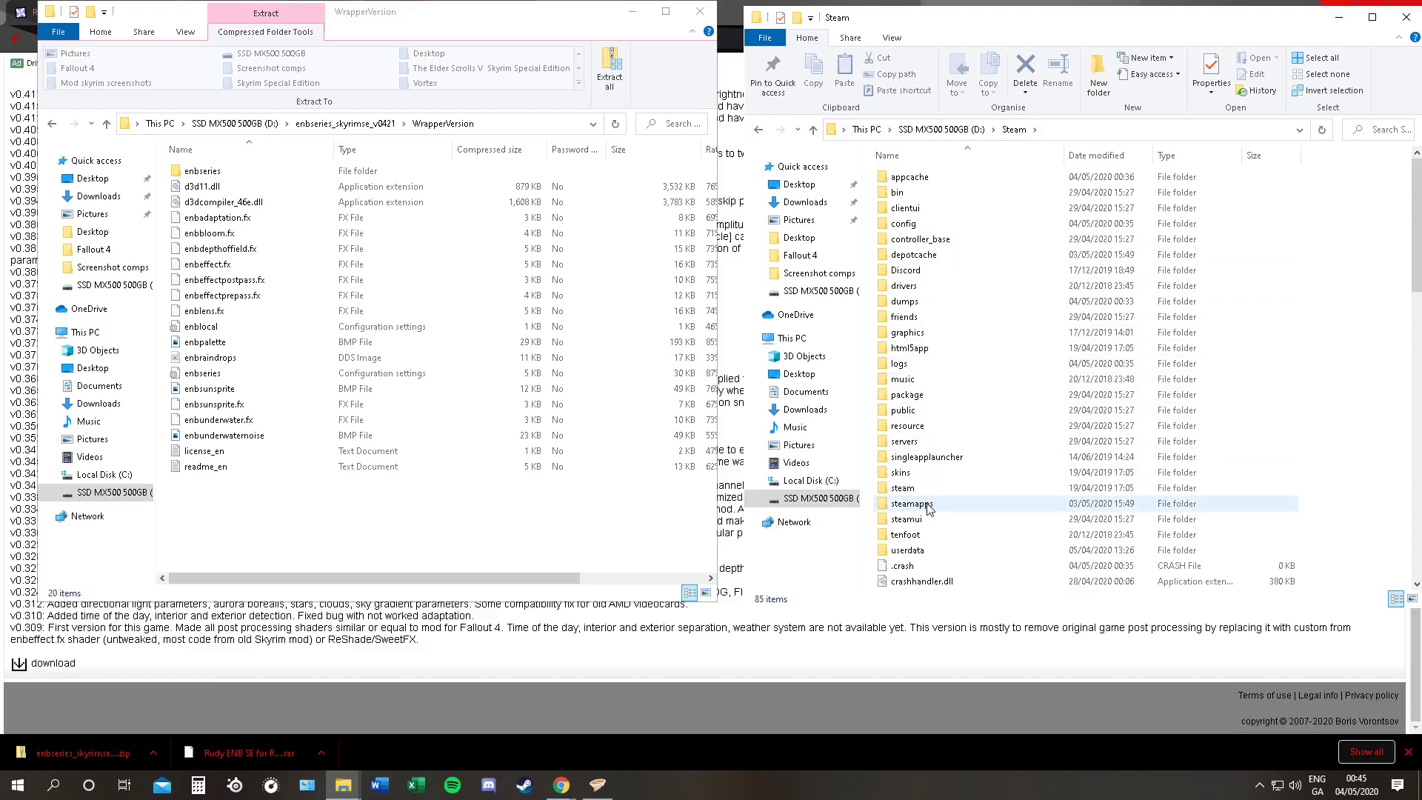
double_click(912, 504)
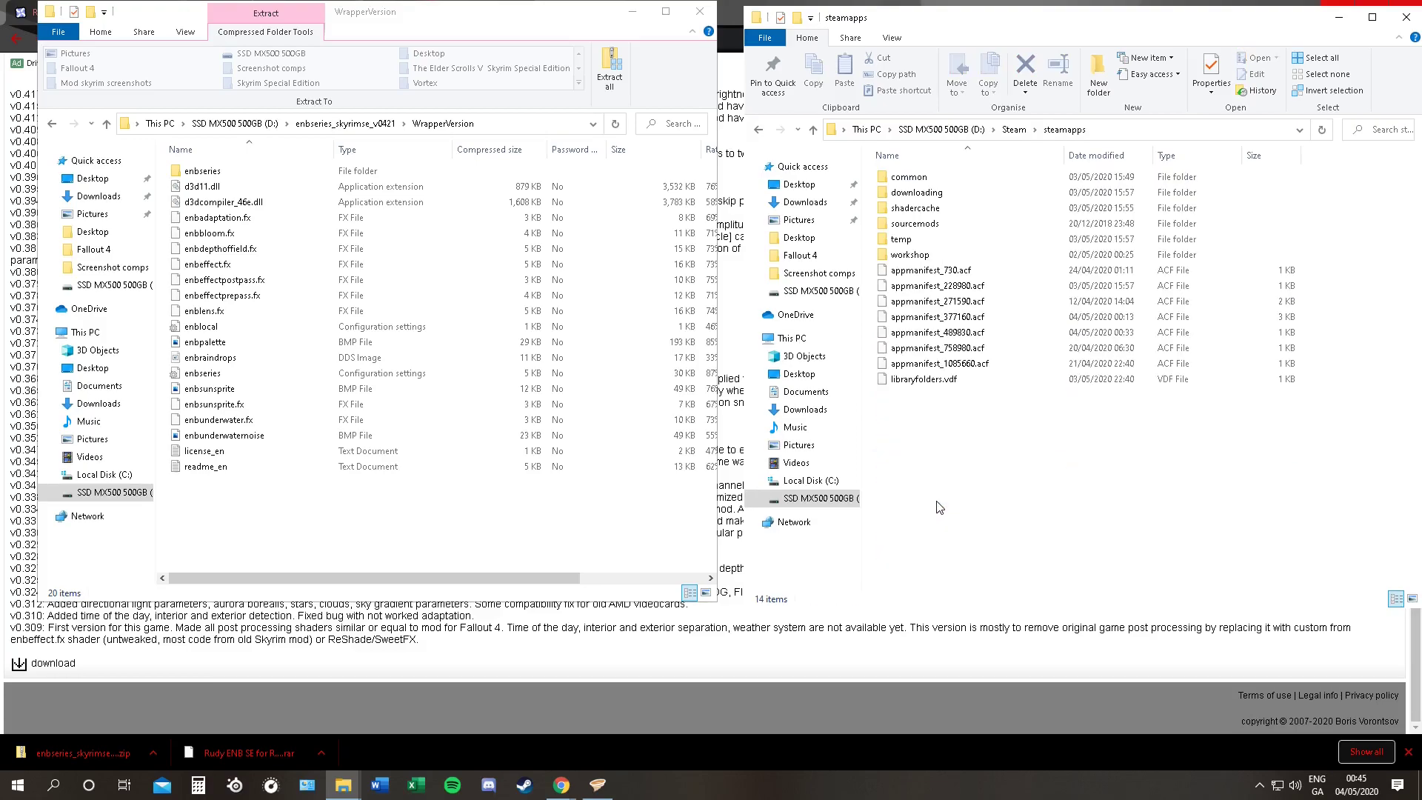
double_click(932, 180)
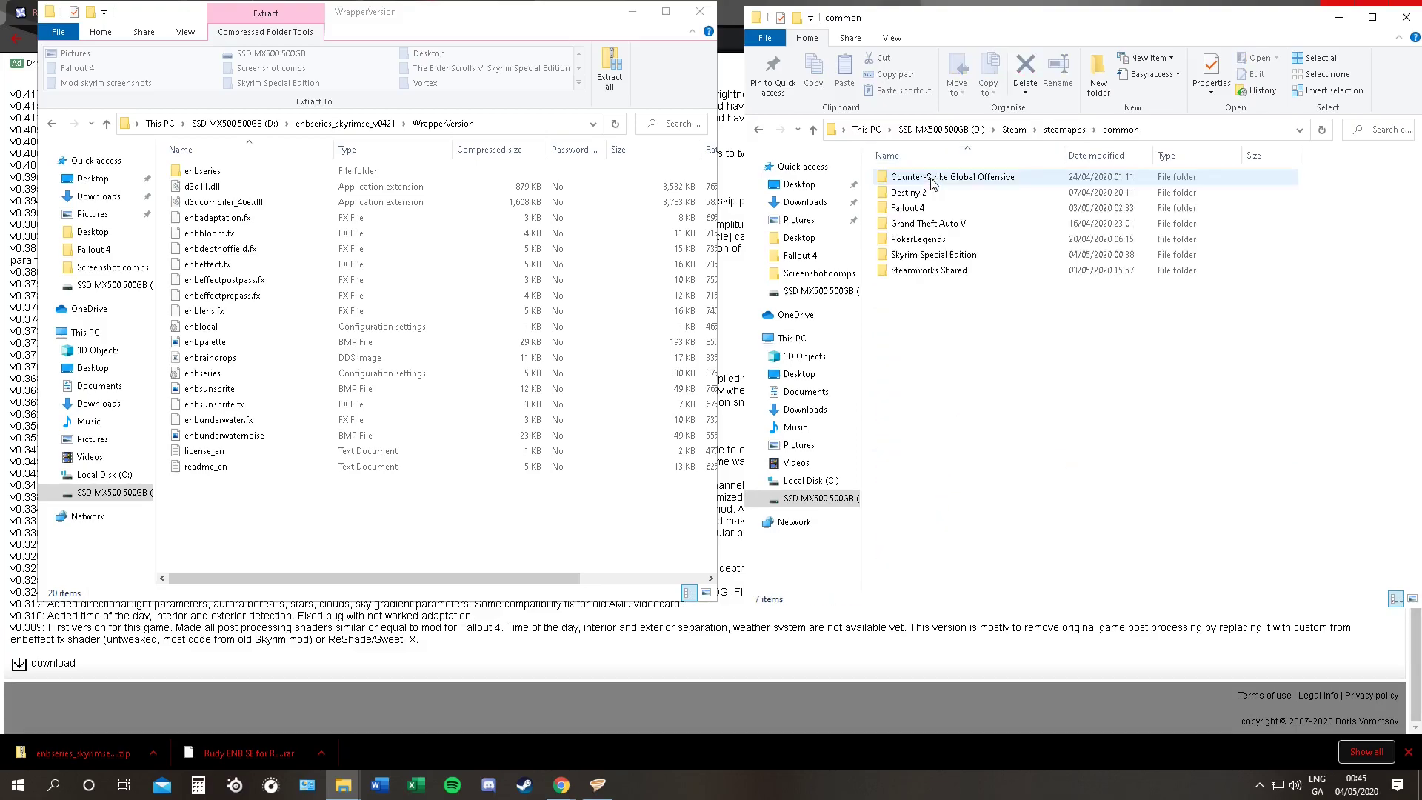
double_click(961, 254)
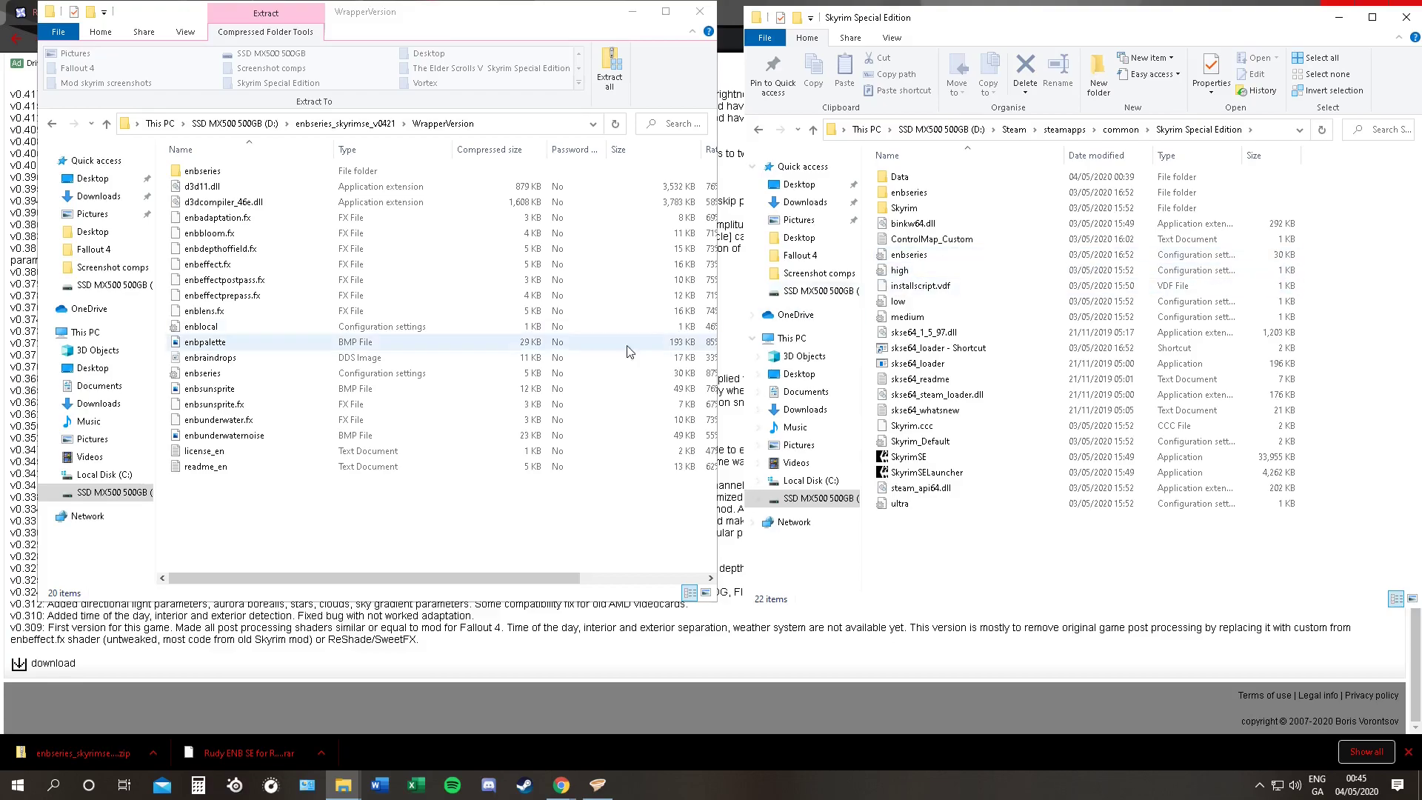
click(264, 188)
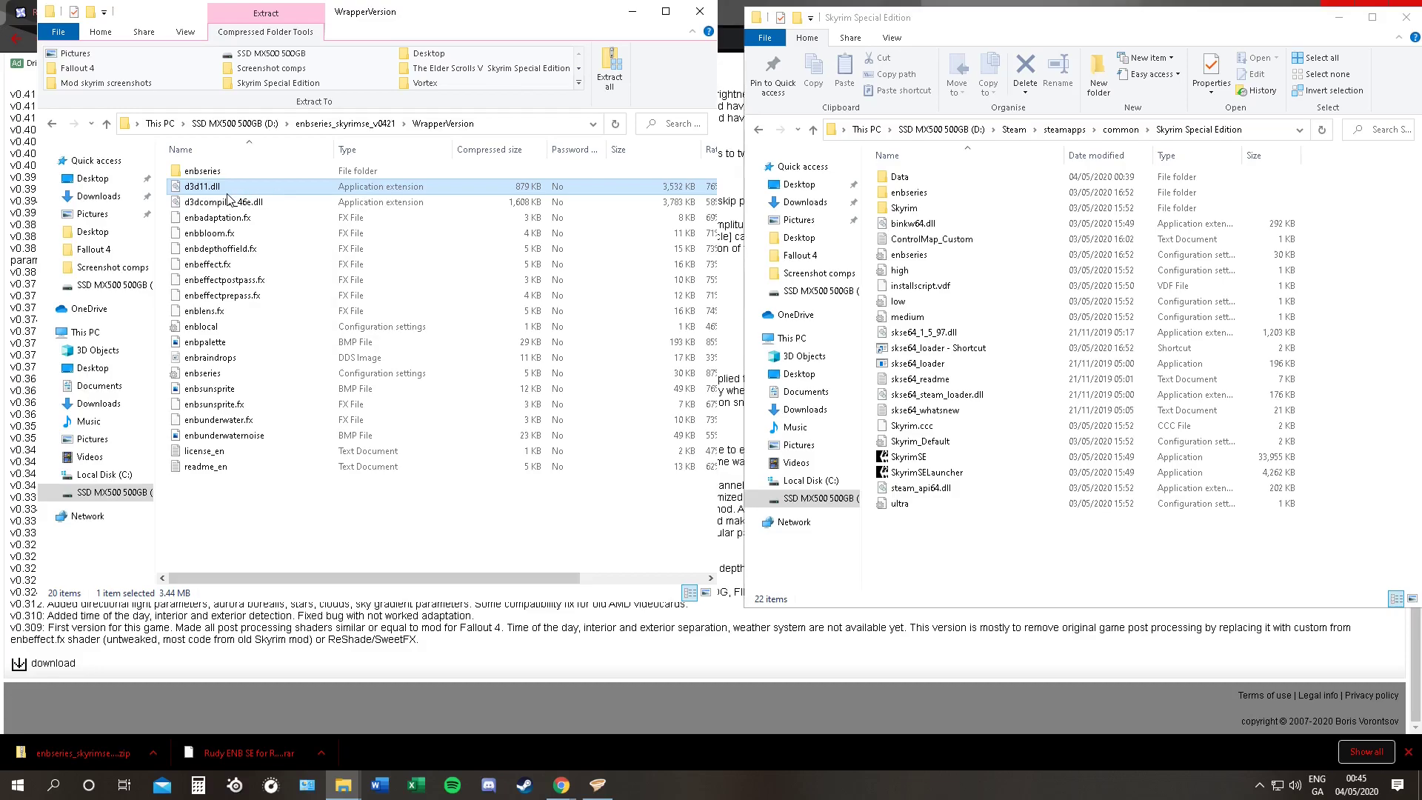
- Copy d3d11.dll, d3dcompiler_46e.dll and enblocal from WrapperVersion into the Skyrim Special Edition folder
ctrl+click(280, 208)
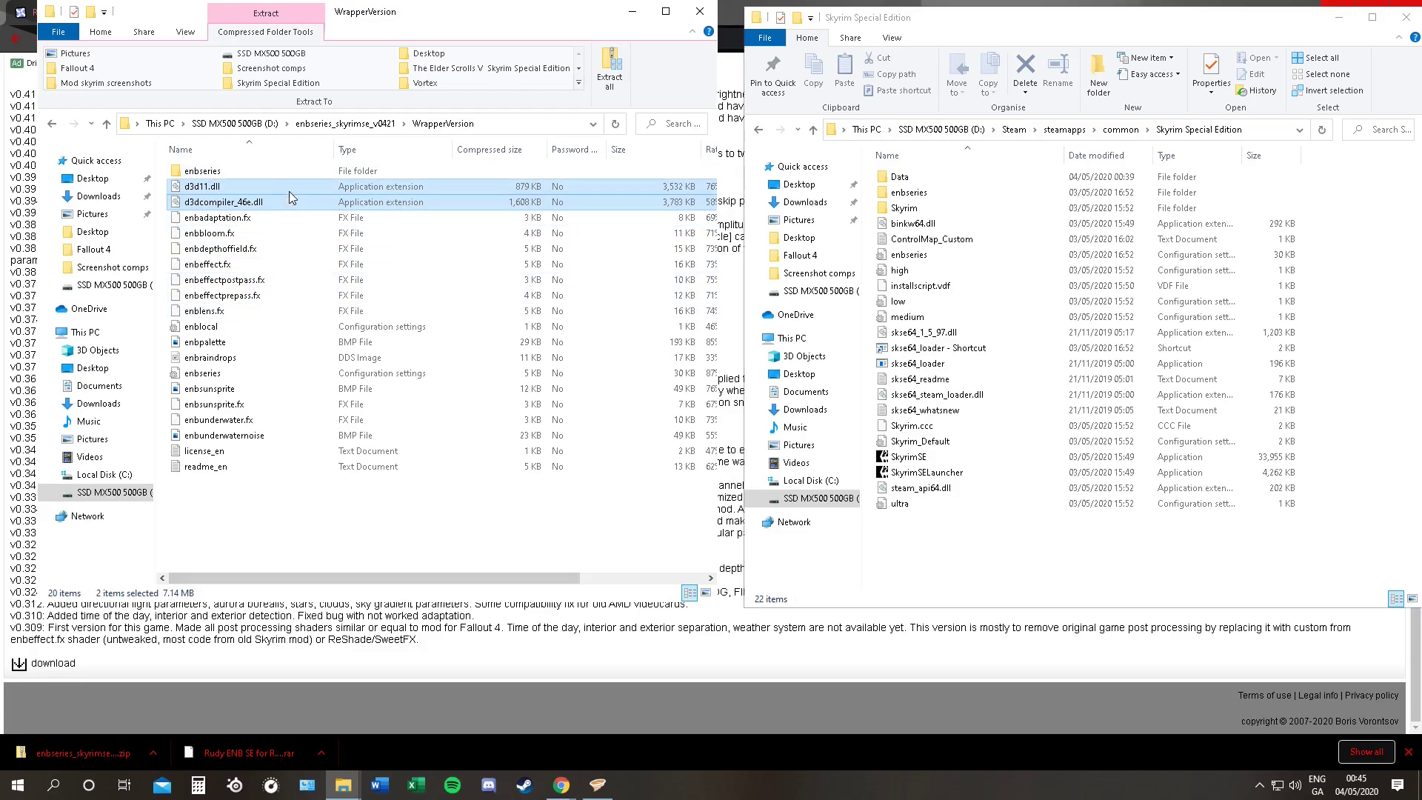
ctrl+click(274, 335)
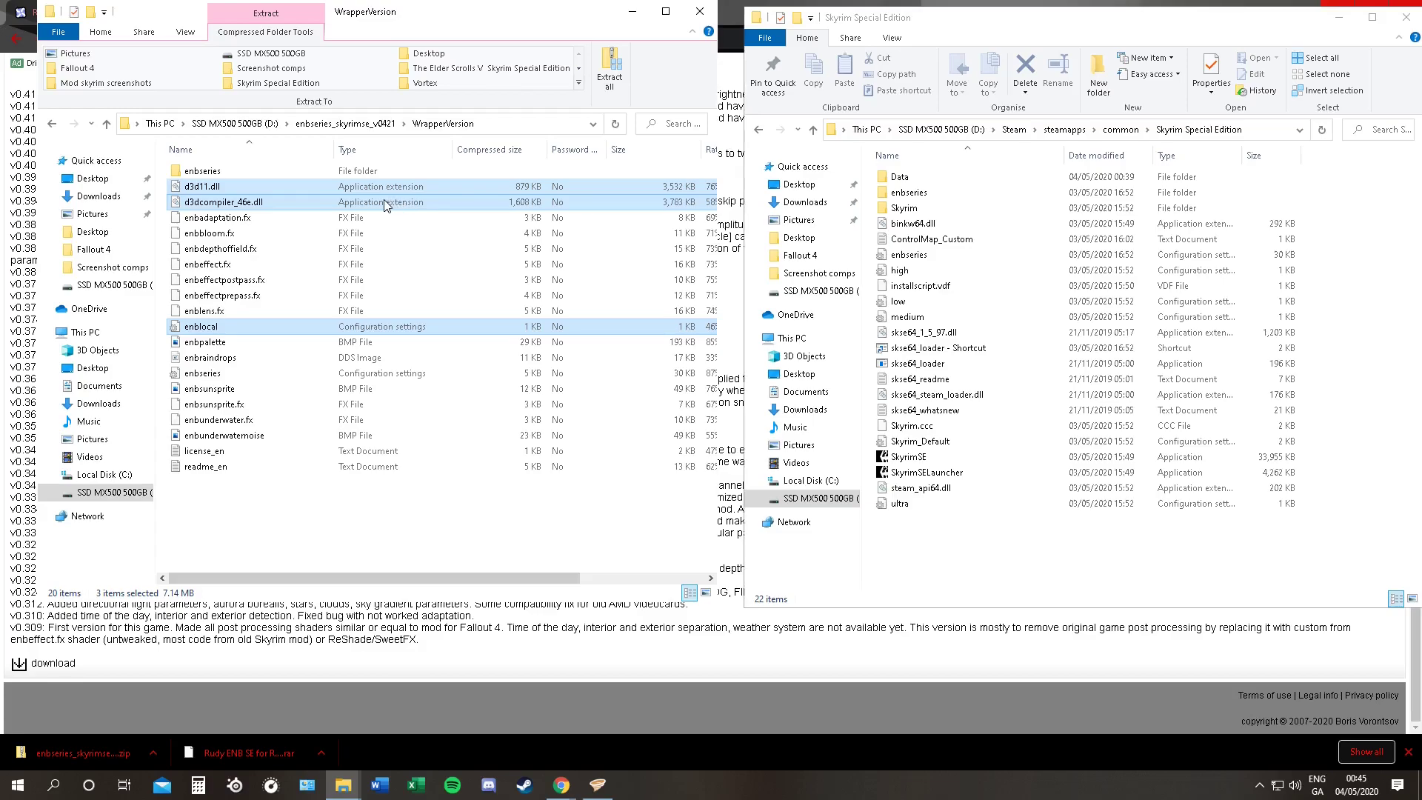
drag(386, 205, 529, 199)
right_click(528, 199)
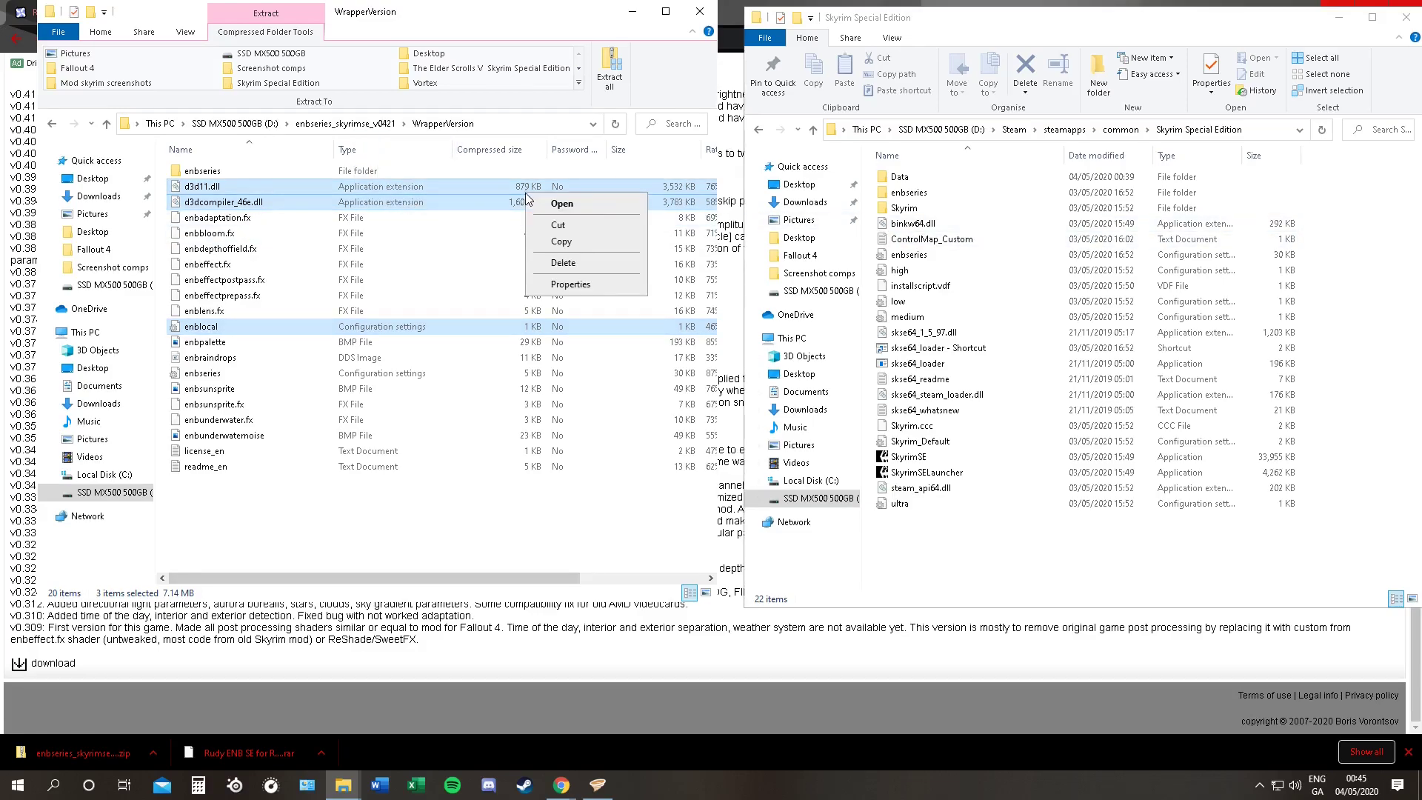
click(558, 246)
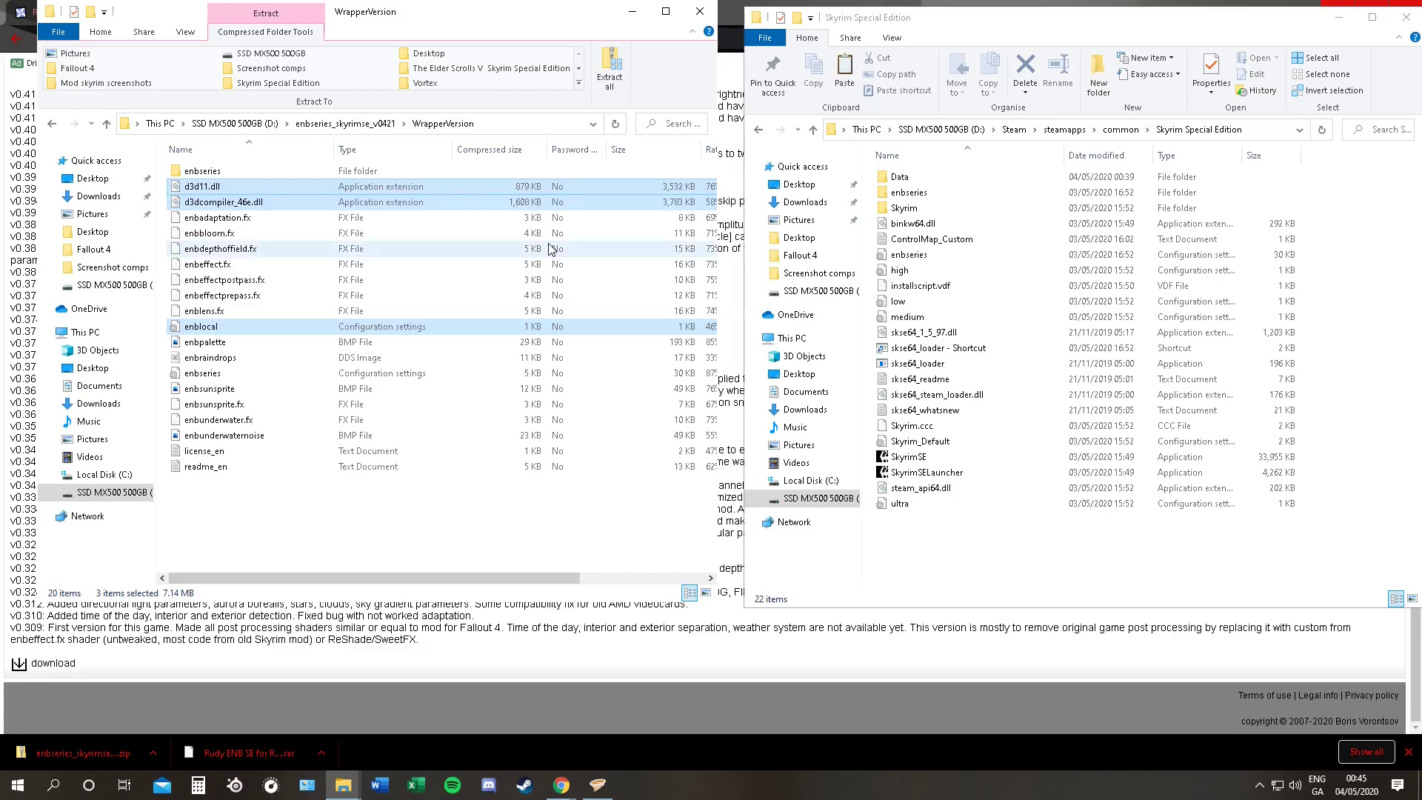
right_click(996, 512)
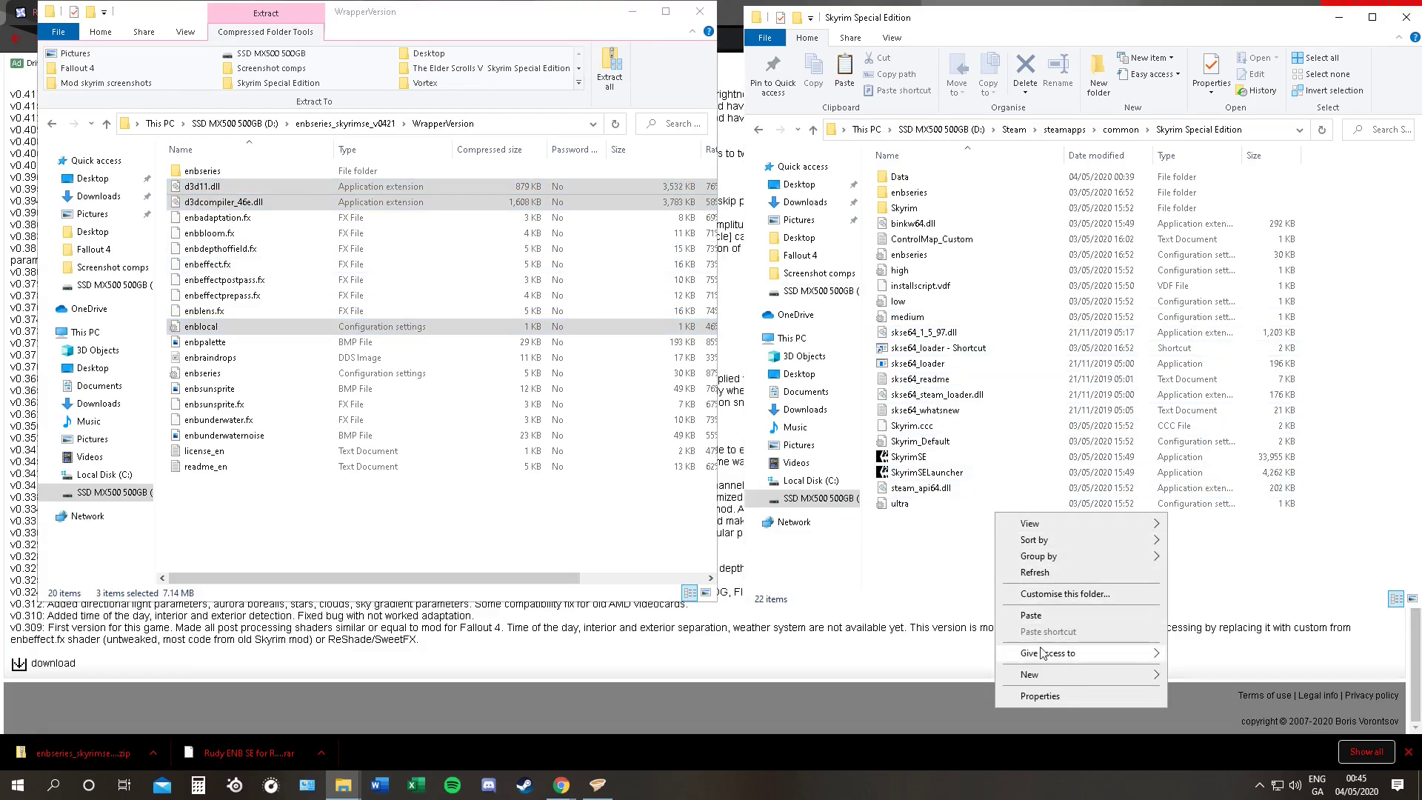
click(1030, 616)
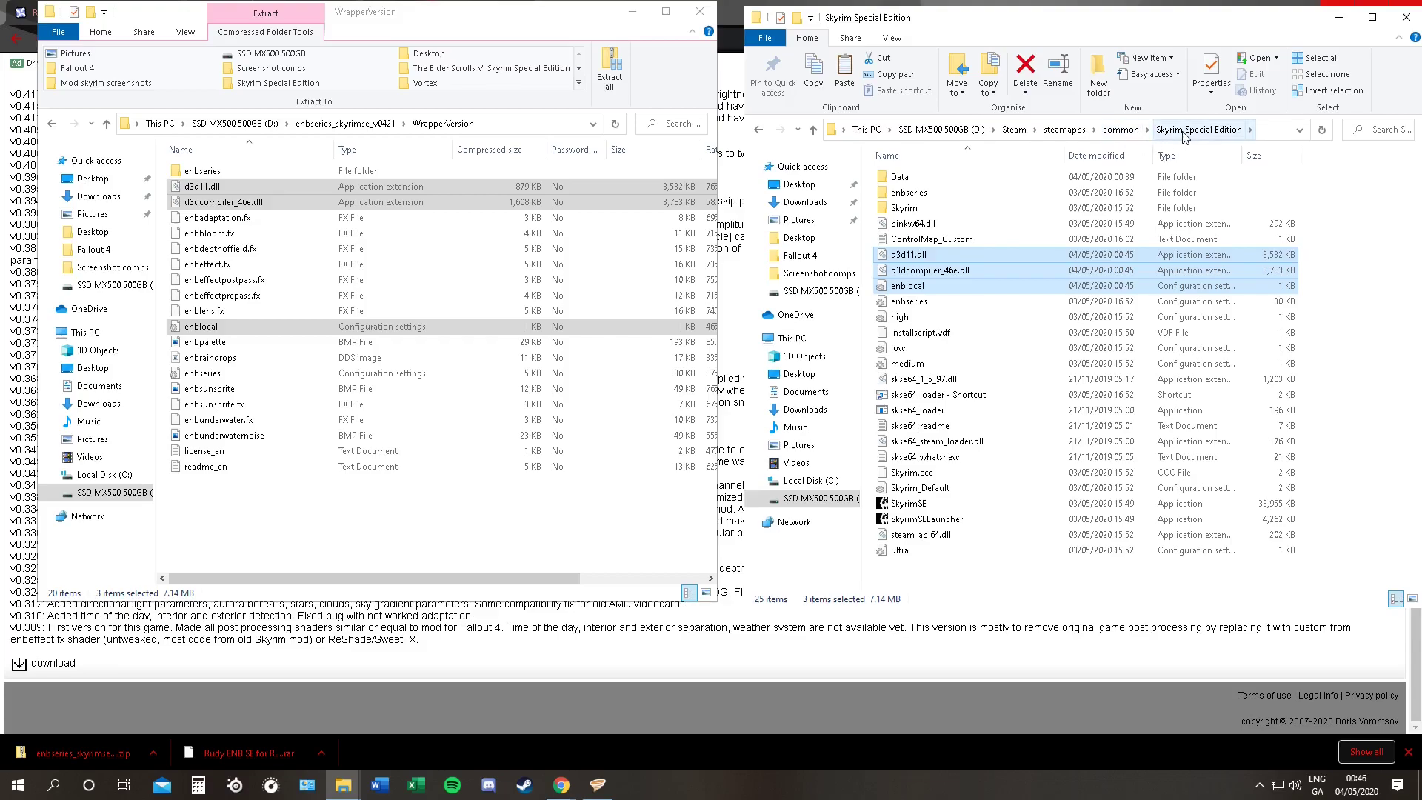
- Close both Explorer windows and show the downloaded Rudy ENB RAR in its drive D folder
click(1405, 16)
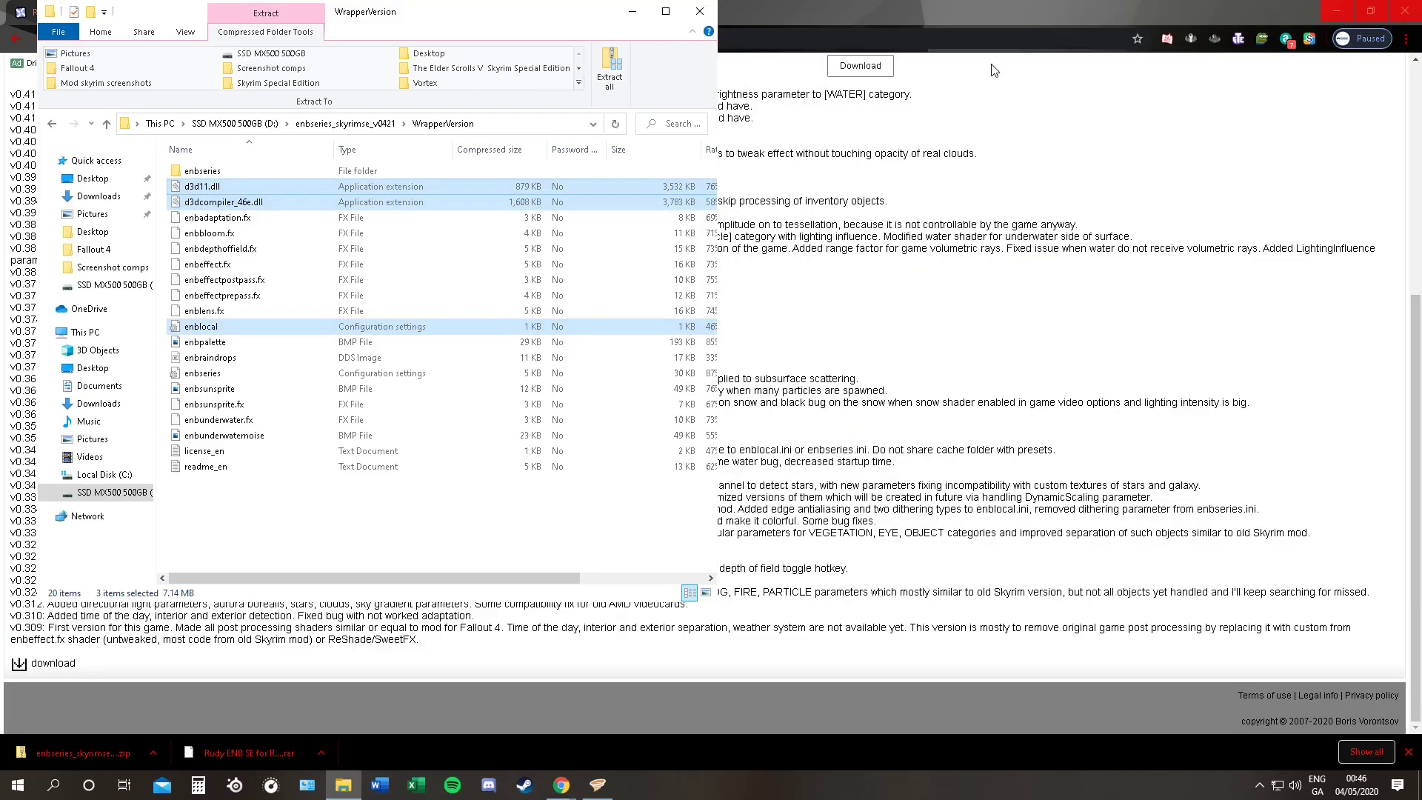
click(700, 12)
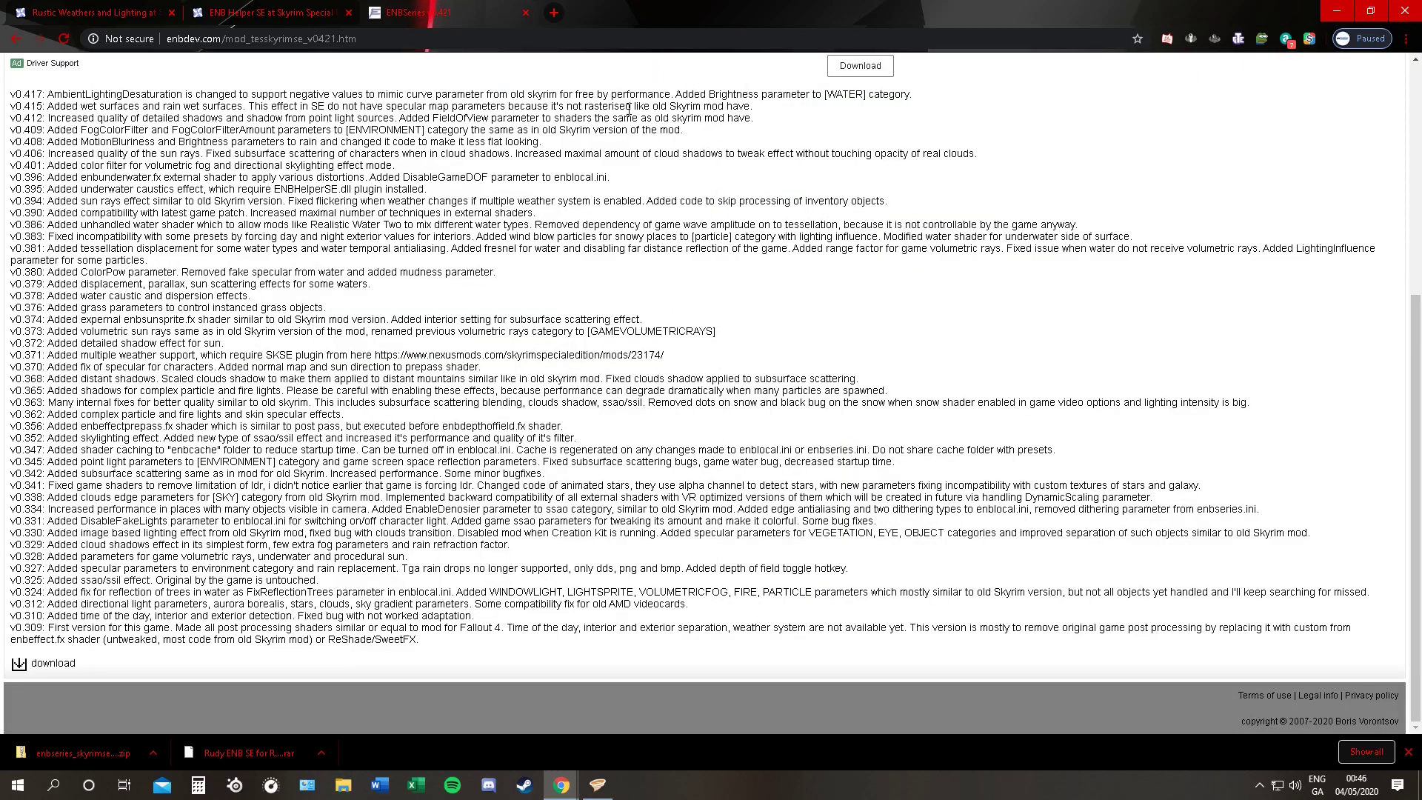
click(229, 749)
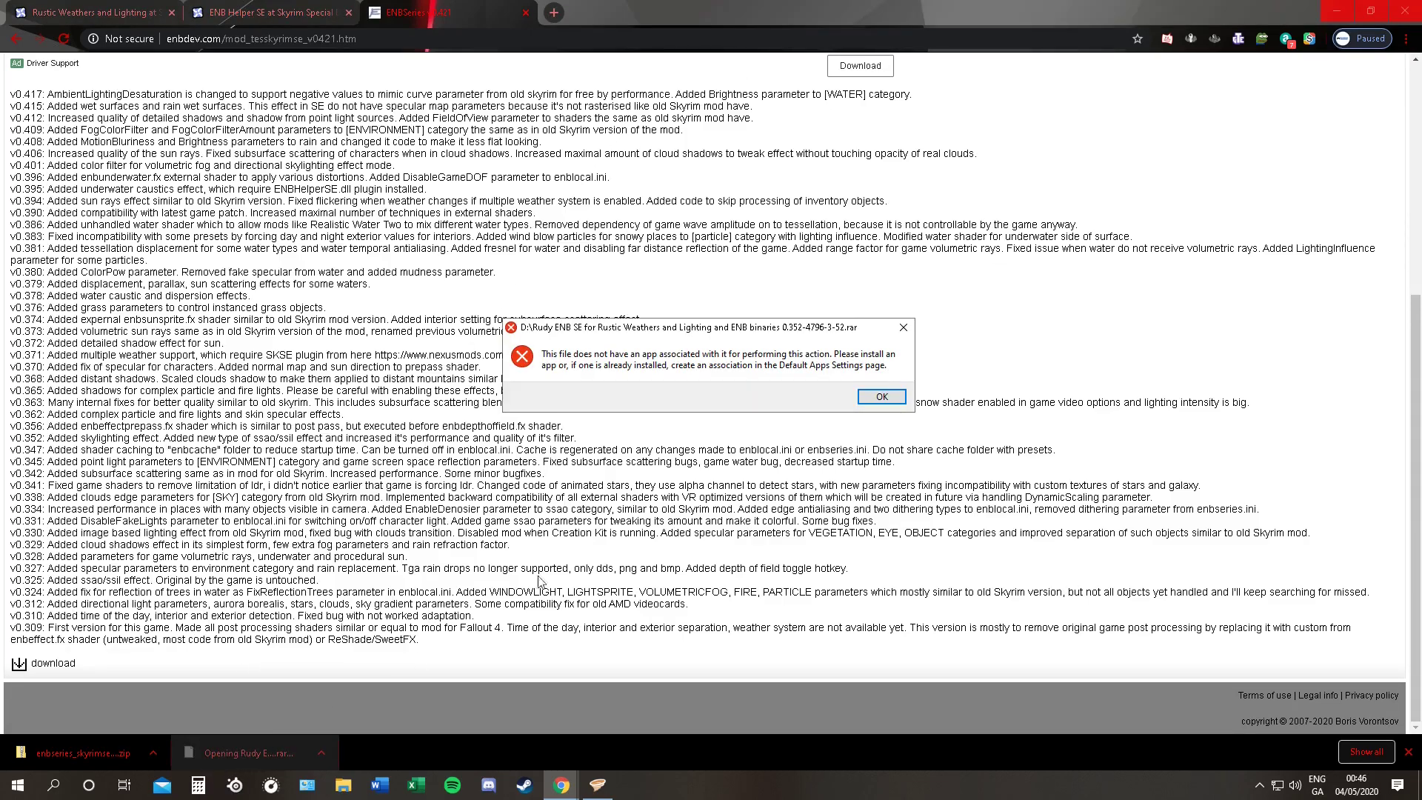
click(903, 327)
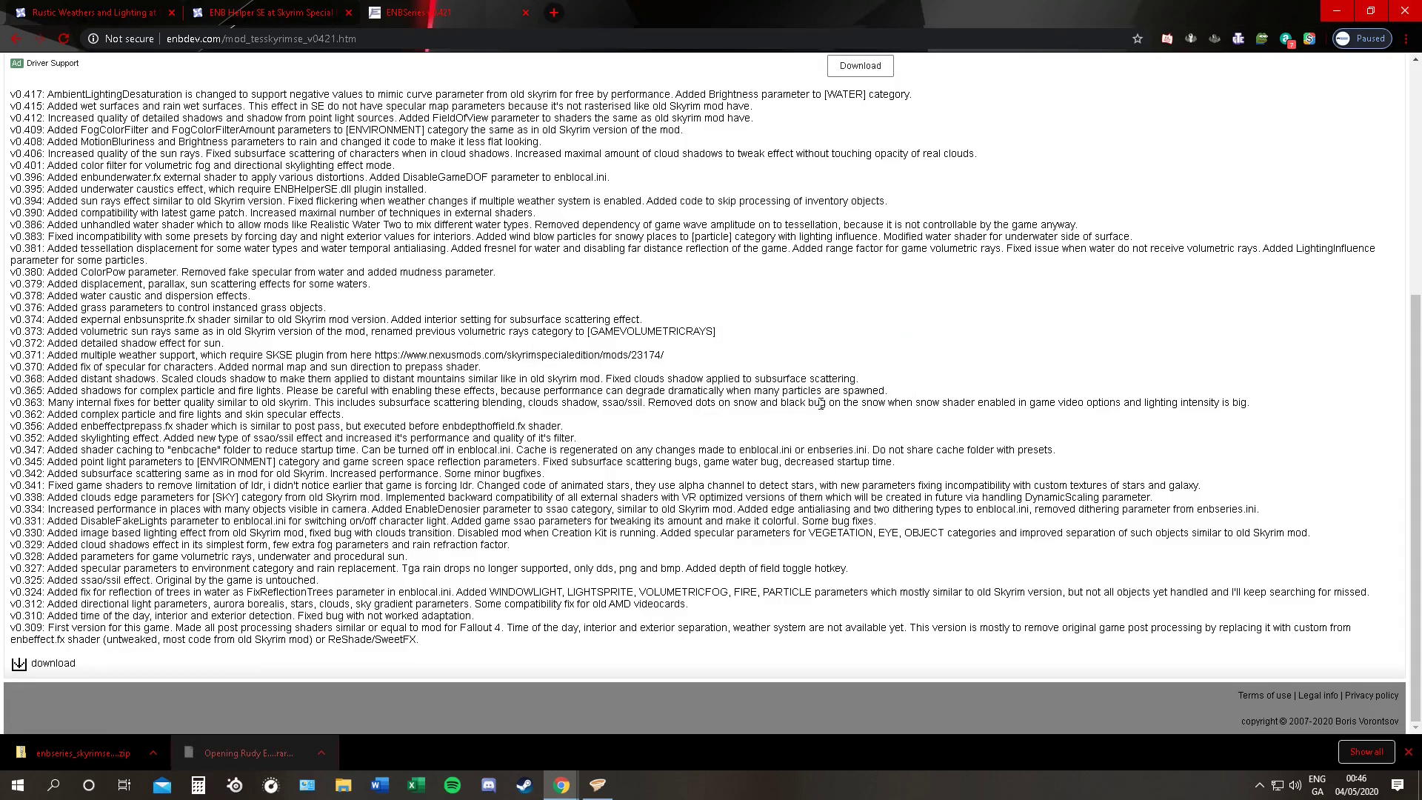
right_click(264, 751)
click(287, 733)
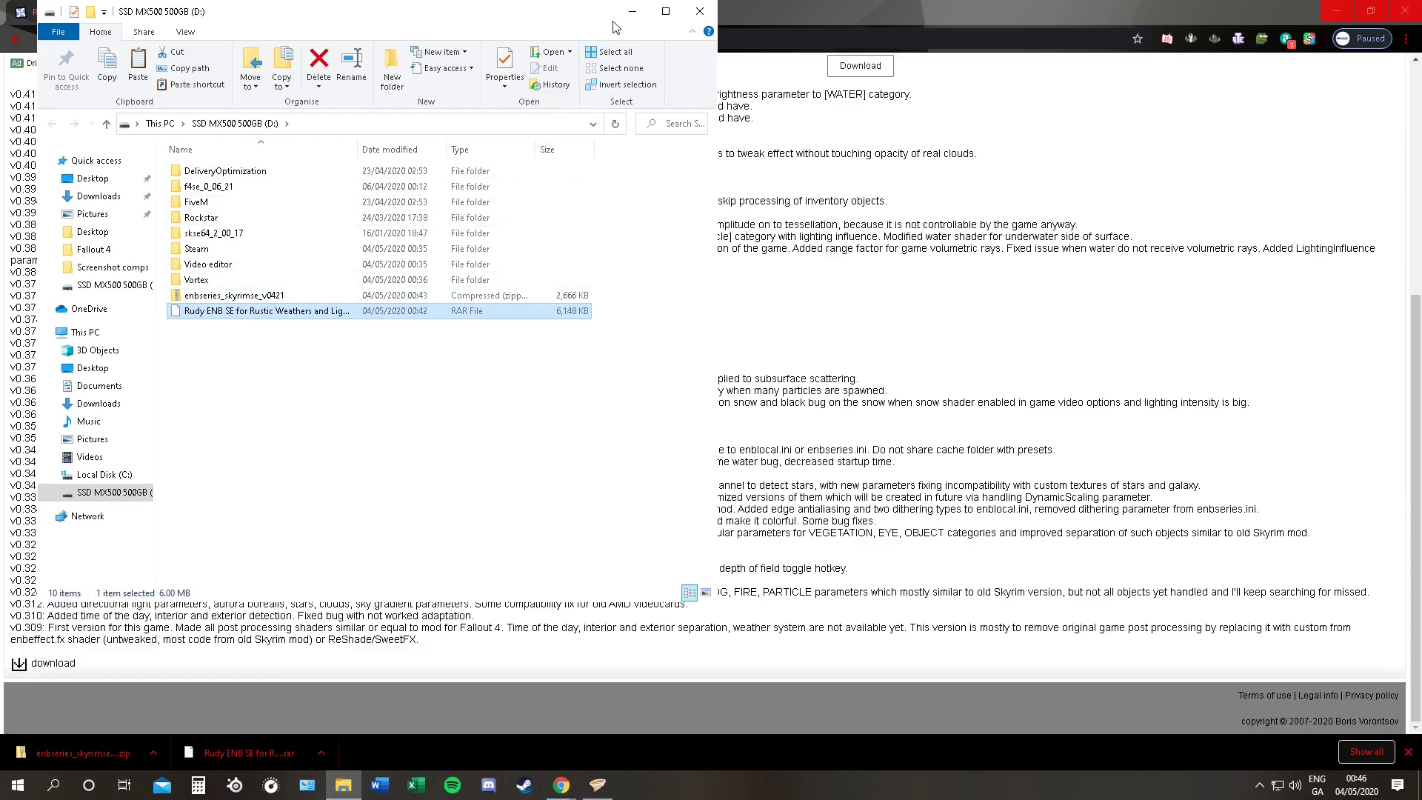
- Minimize Explorer and Chrome and bring up Vortex's Skyrim SE mods list
click(632, 12)
click(1337, 10)
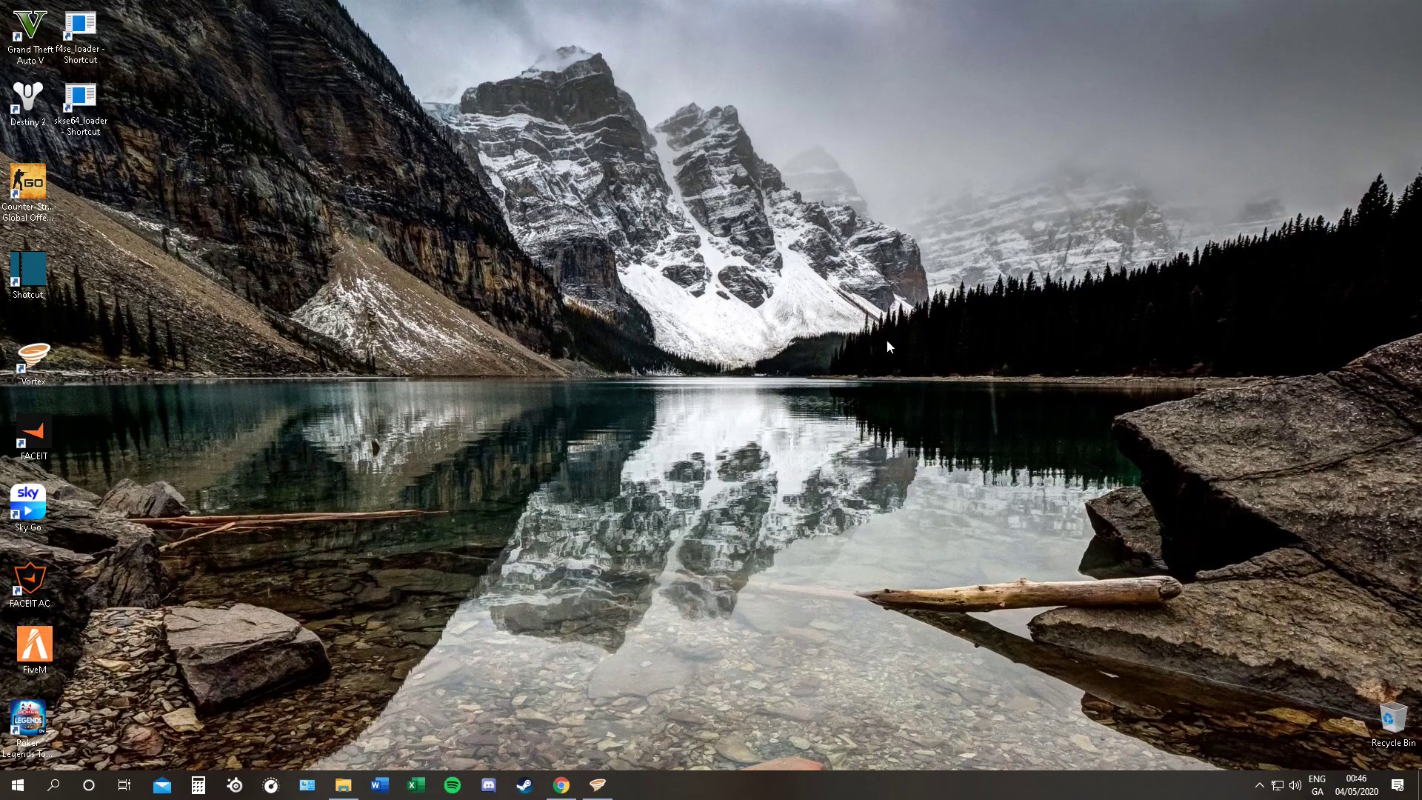
click(598, 785)
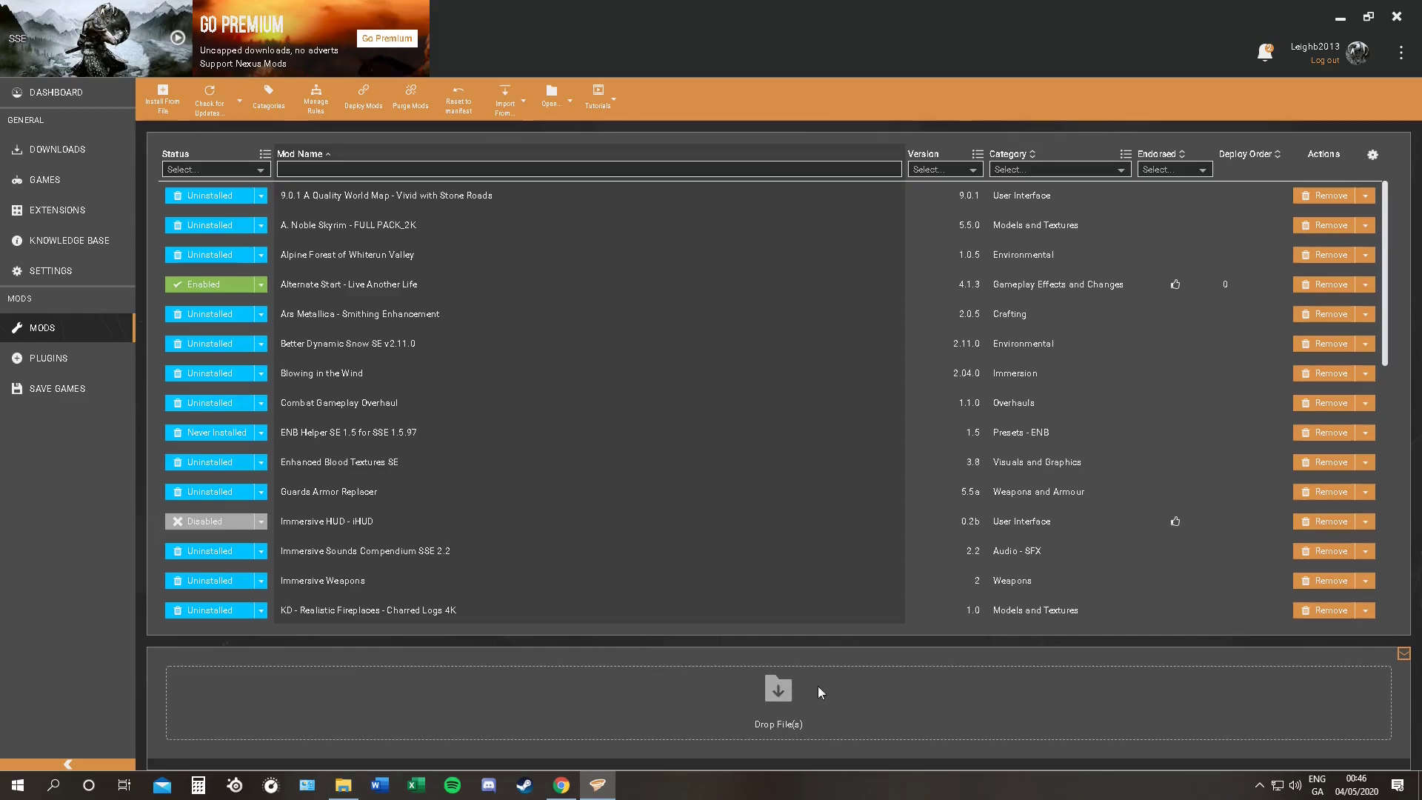
- Drop the Rudy ENB .rar archive from drive D into Vortex, then close the folder window
click(343, 786)
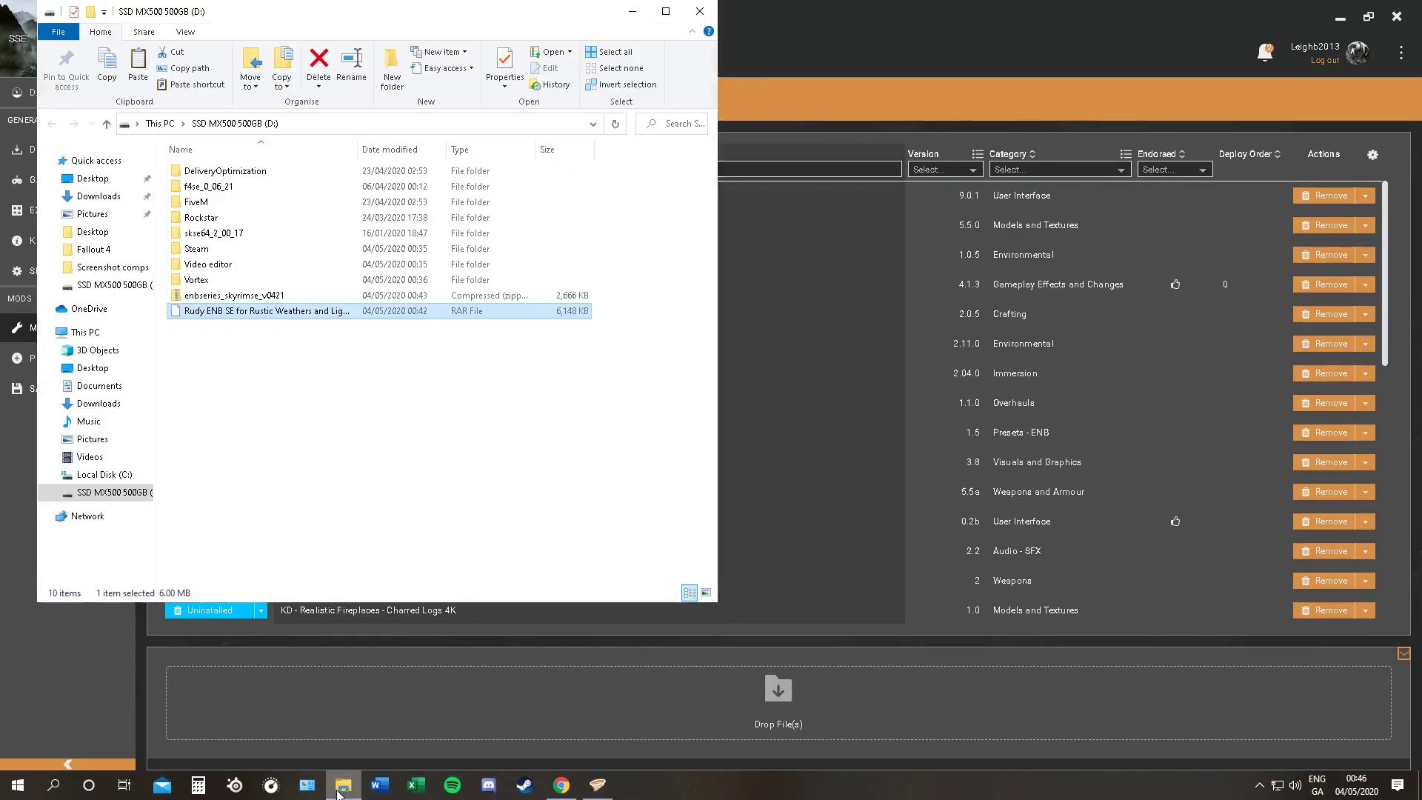
double_click(191, 314)
click(606, 297)
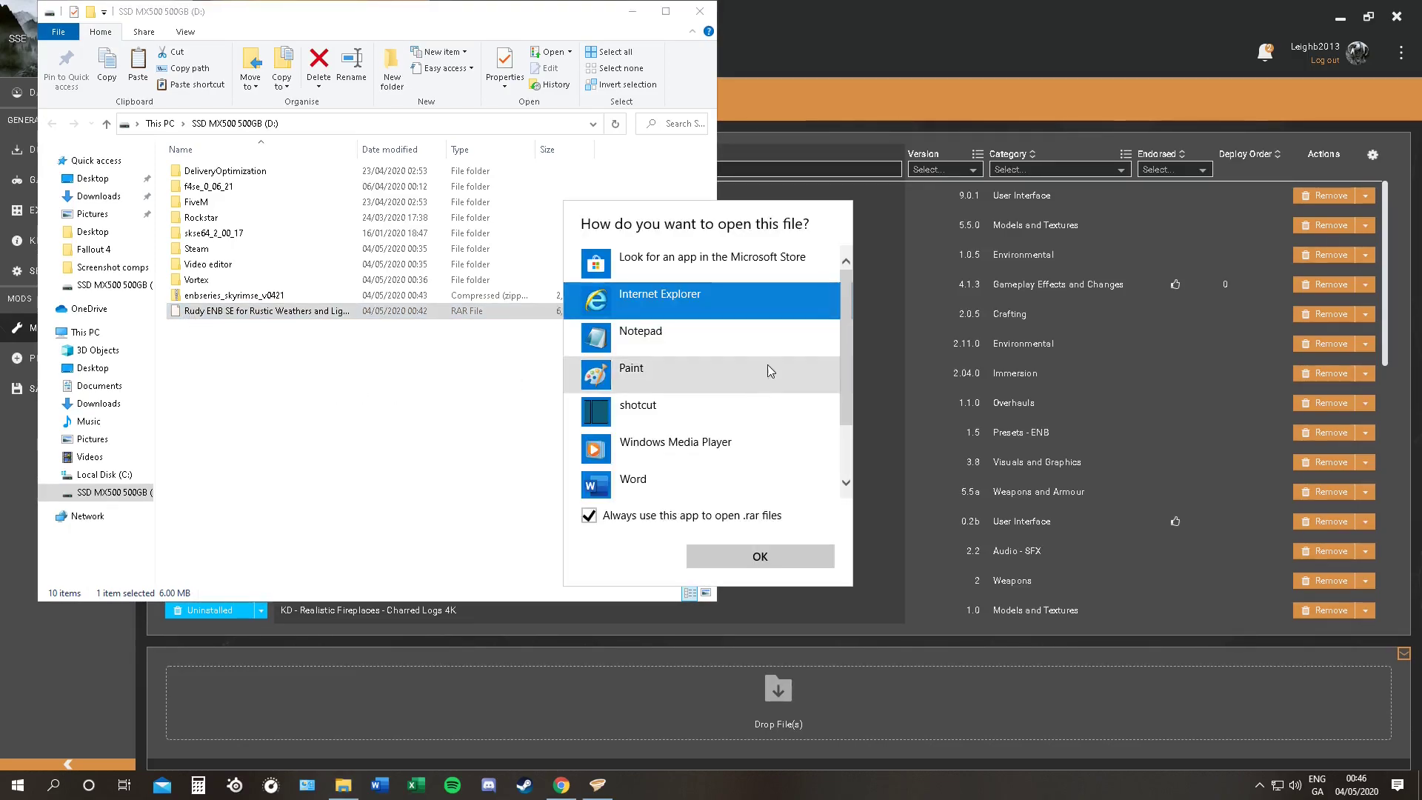
key(Escape)
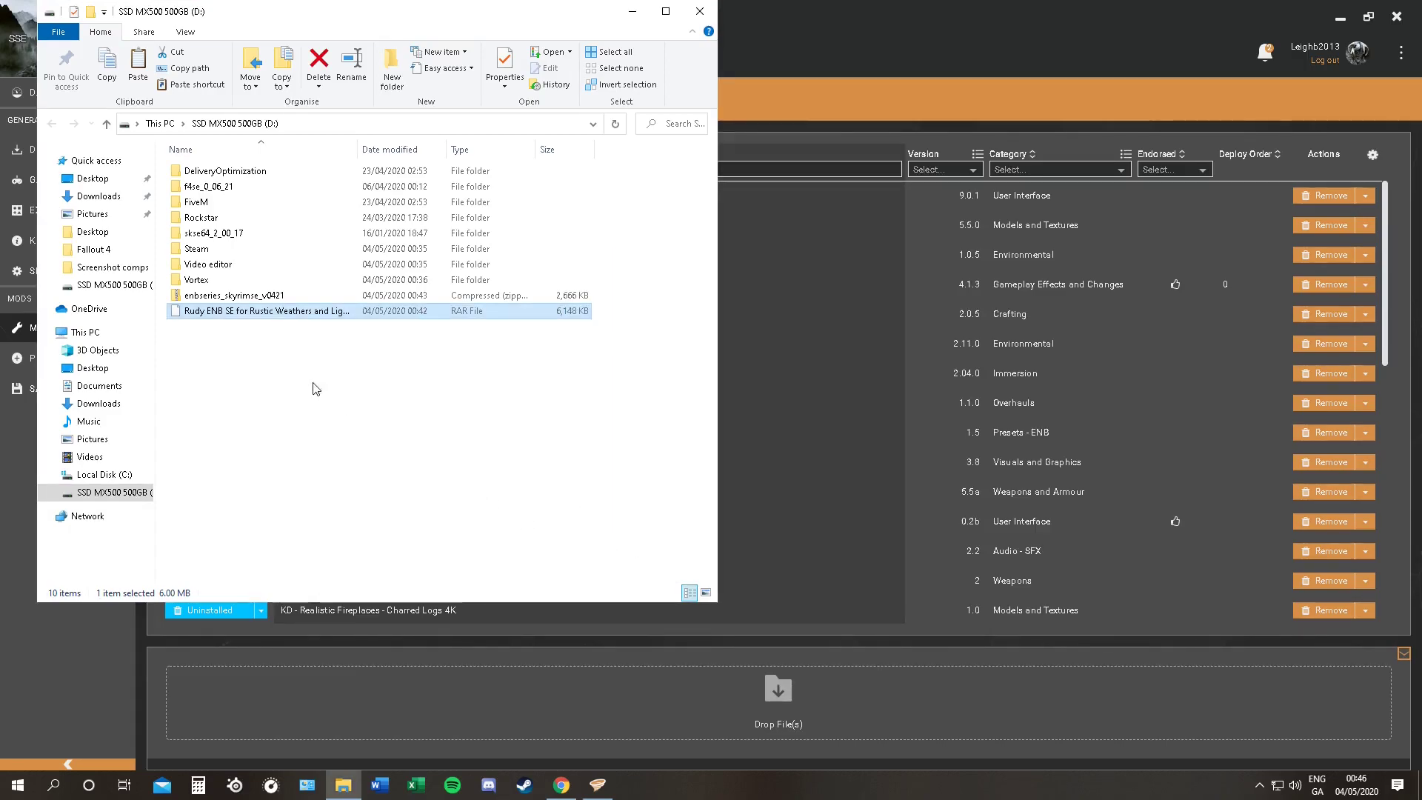
drag(260, 318, 750, 697)
click(699, 14)
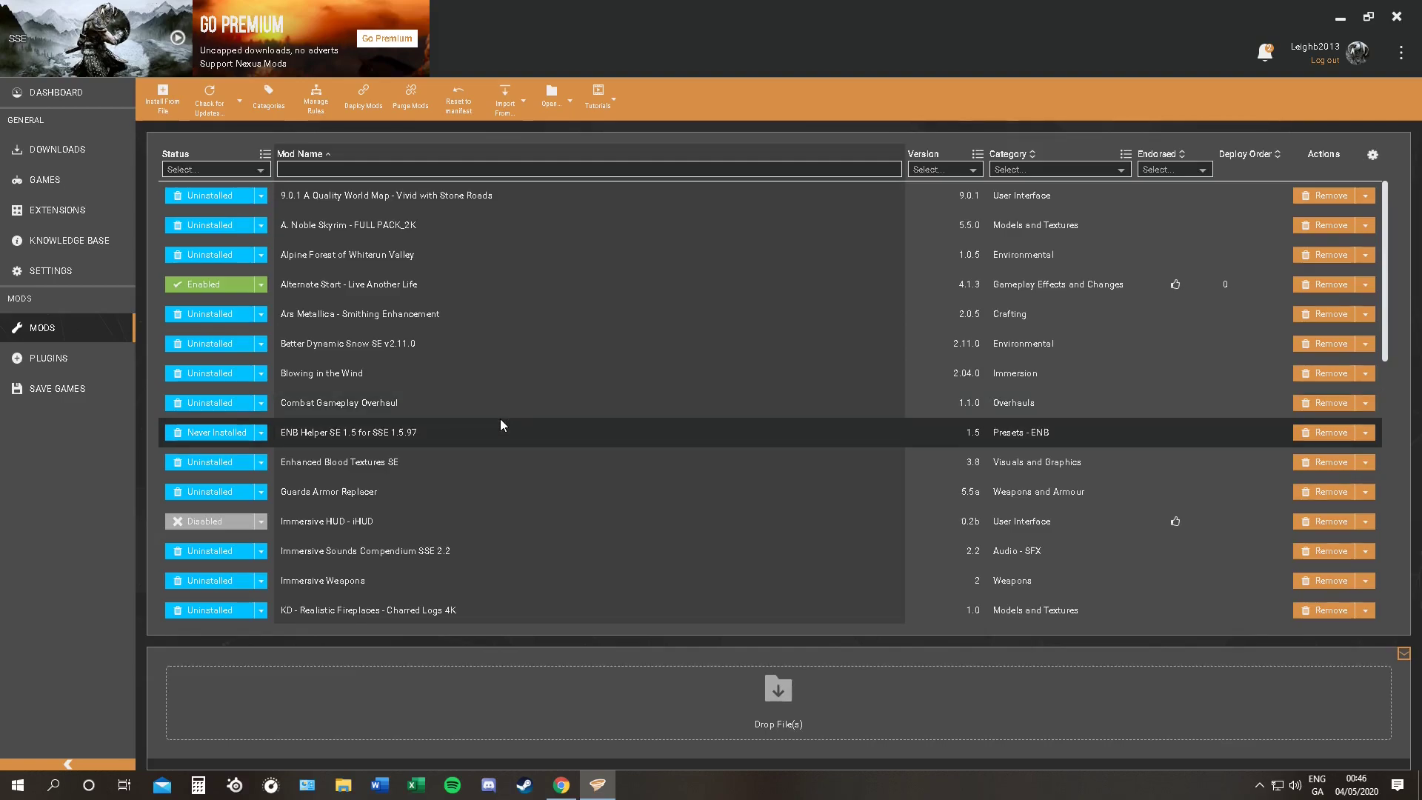
- Install the ENB Helper SE, Rustic Weathers and Lighting, and Rudy ENB downloads, then enable all
click(77, 150)
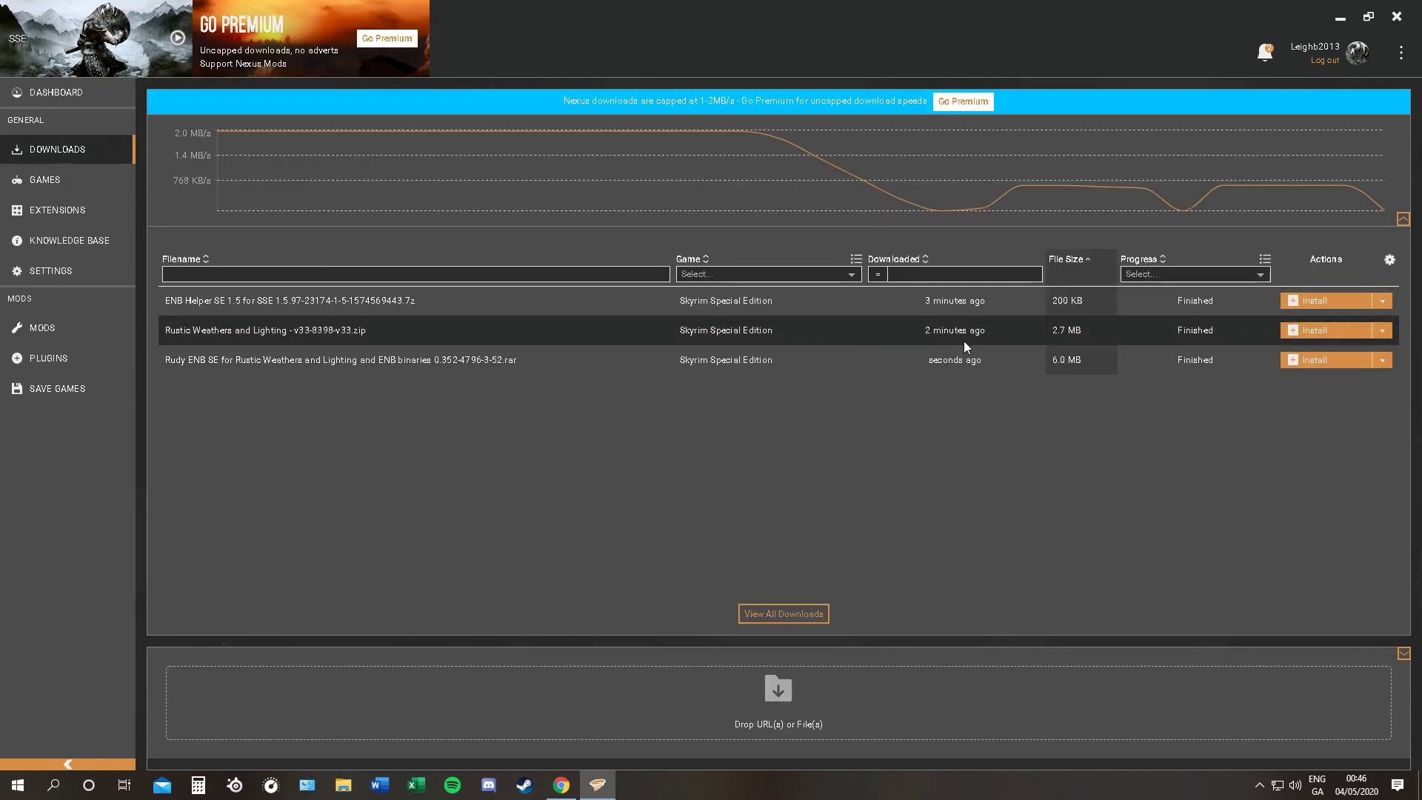
click(1314, 300)
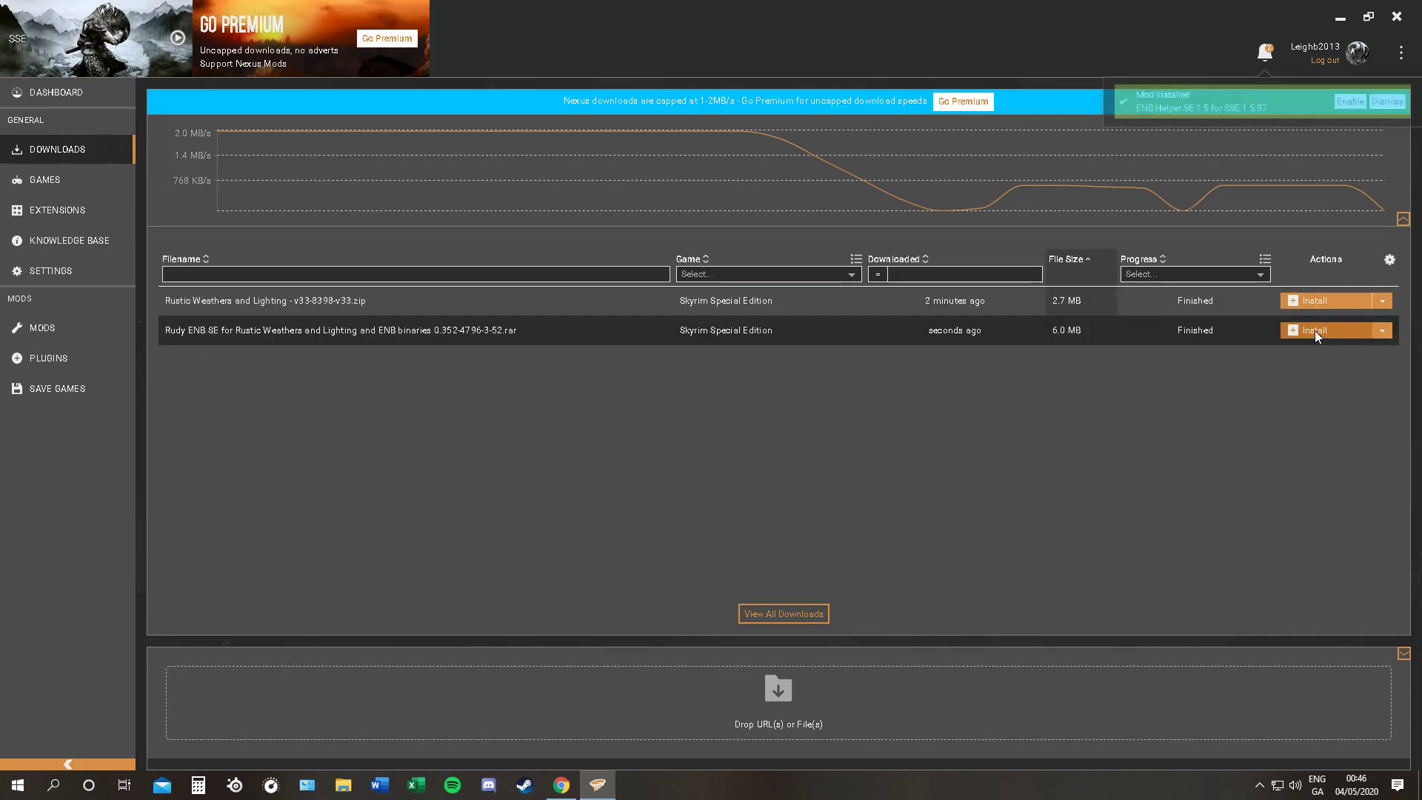
click(1312, 306)
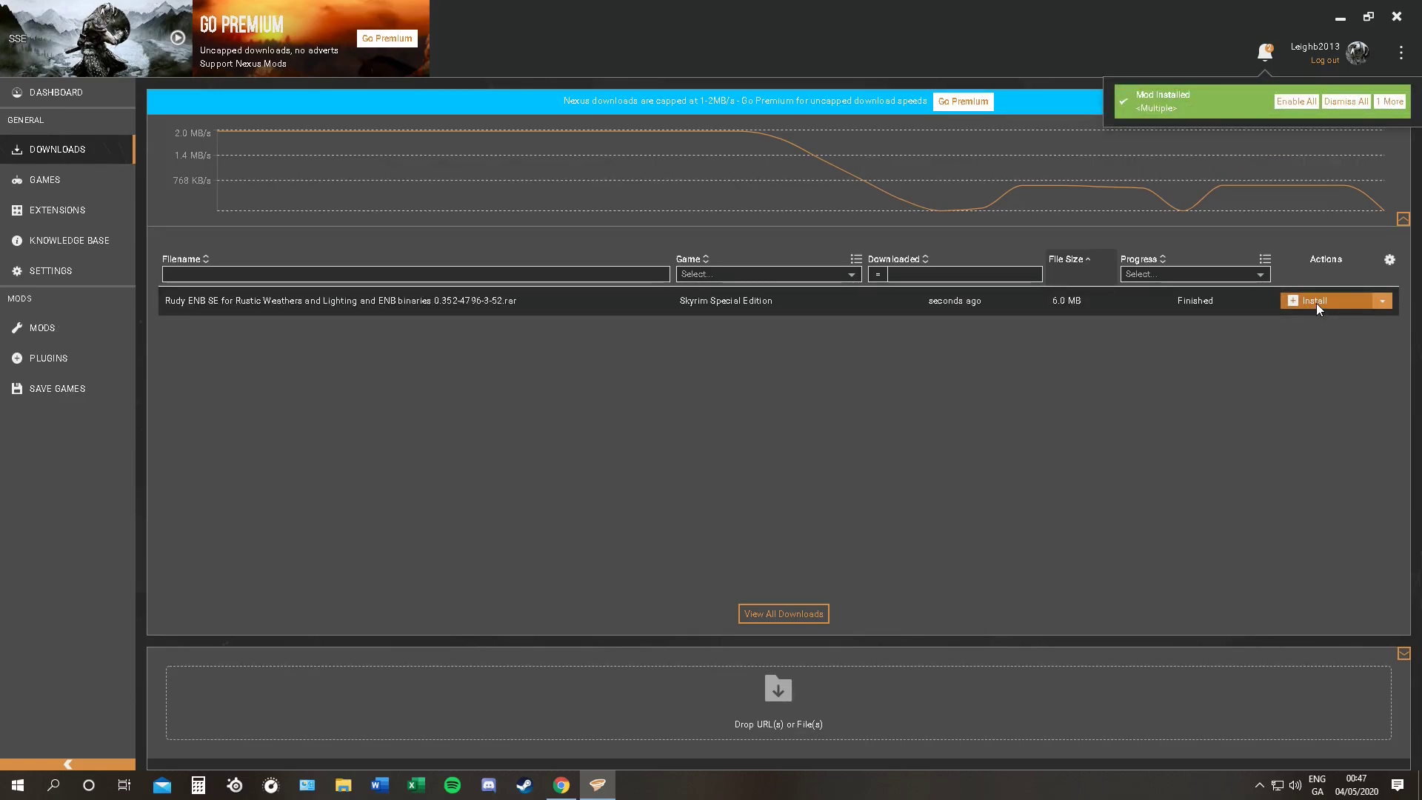
click(1317, 302)
click(1295, 102)
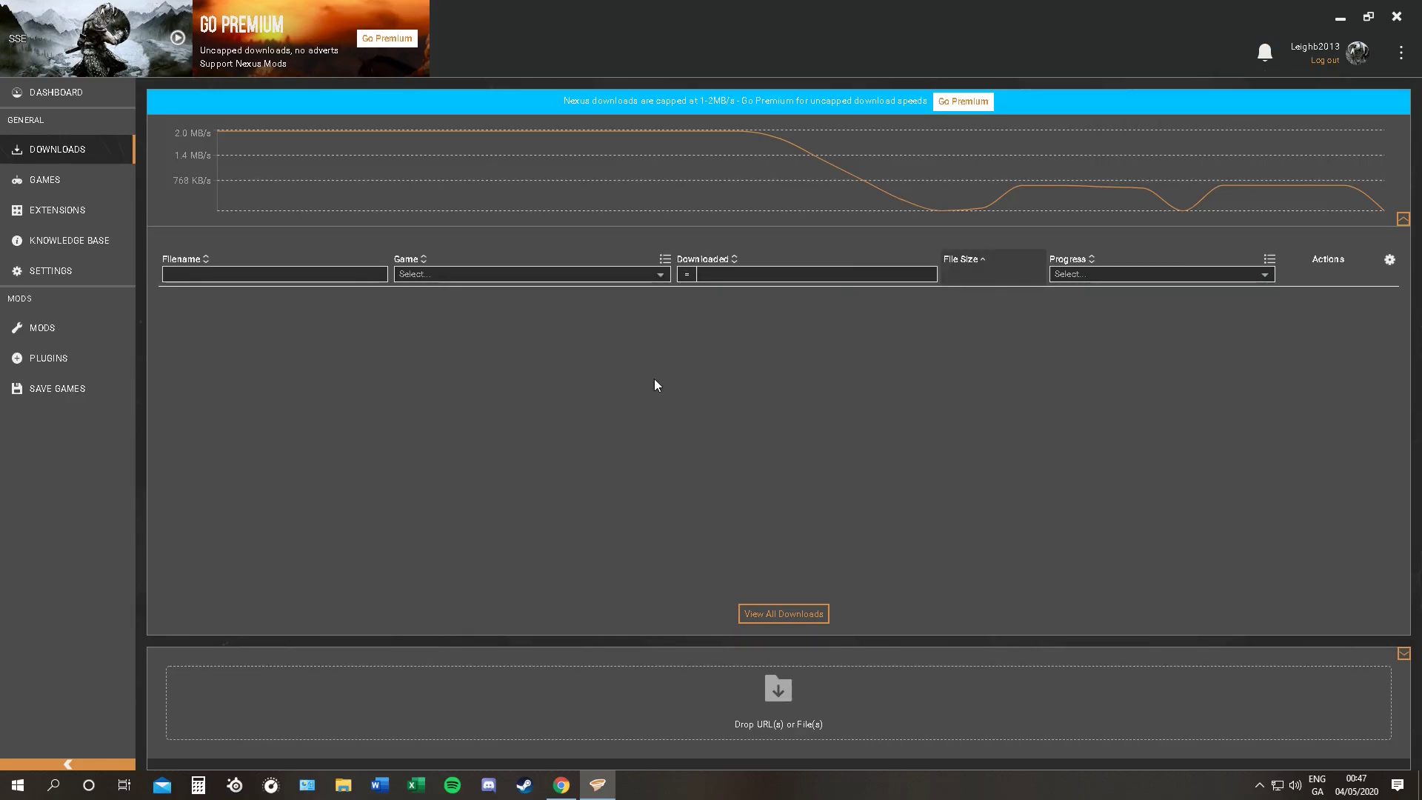
- Filter the installed mods by 'enb' and check the game plugins list
click(57, 328)
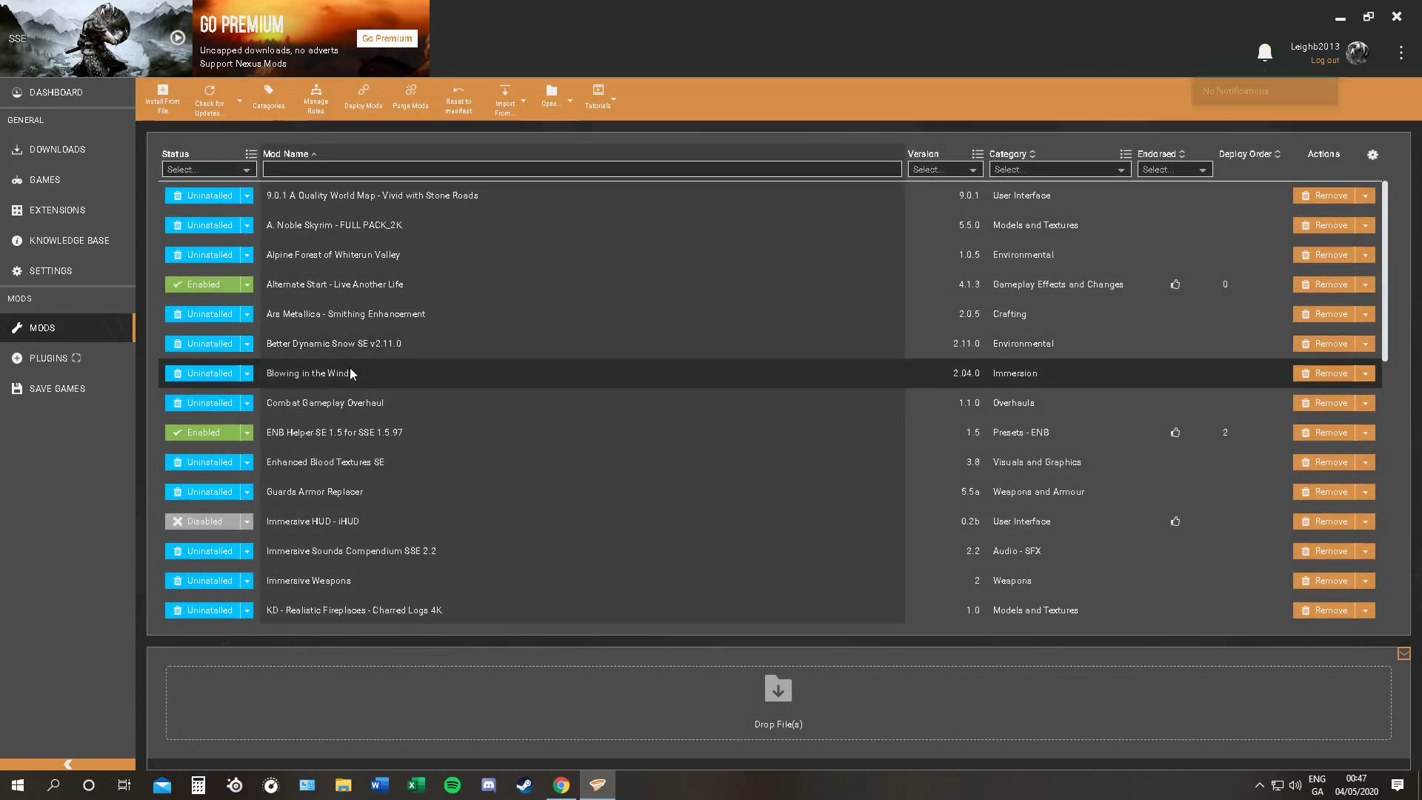
click(380, 168)
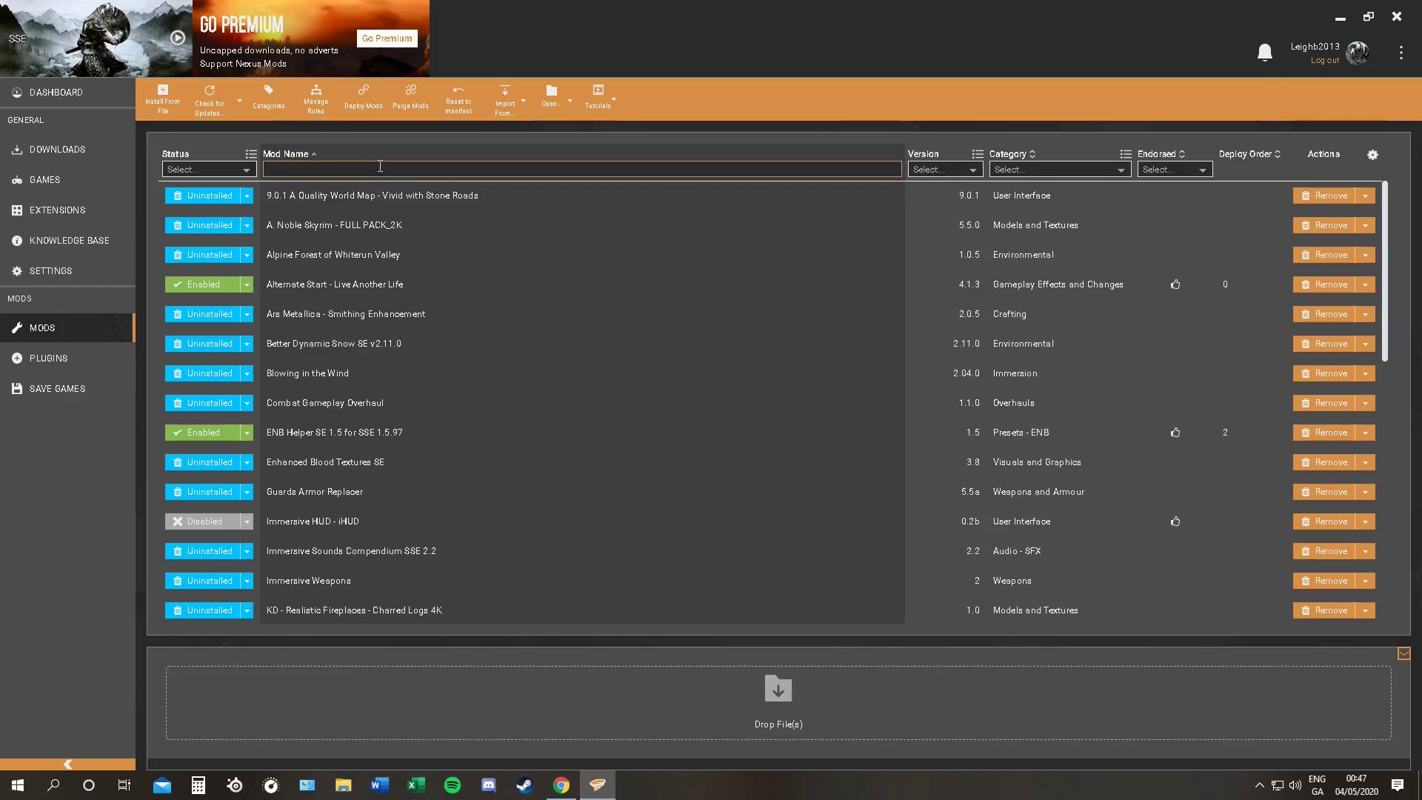
text(enb)
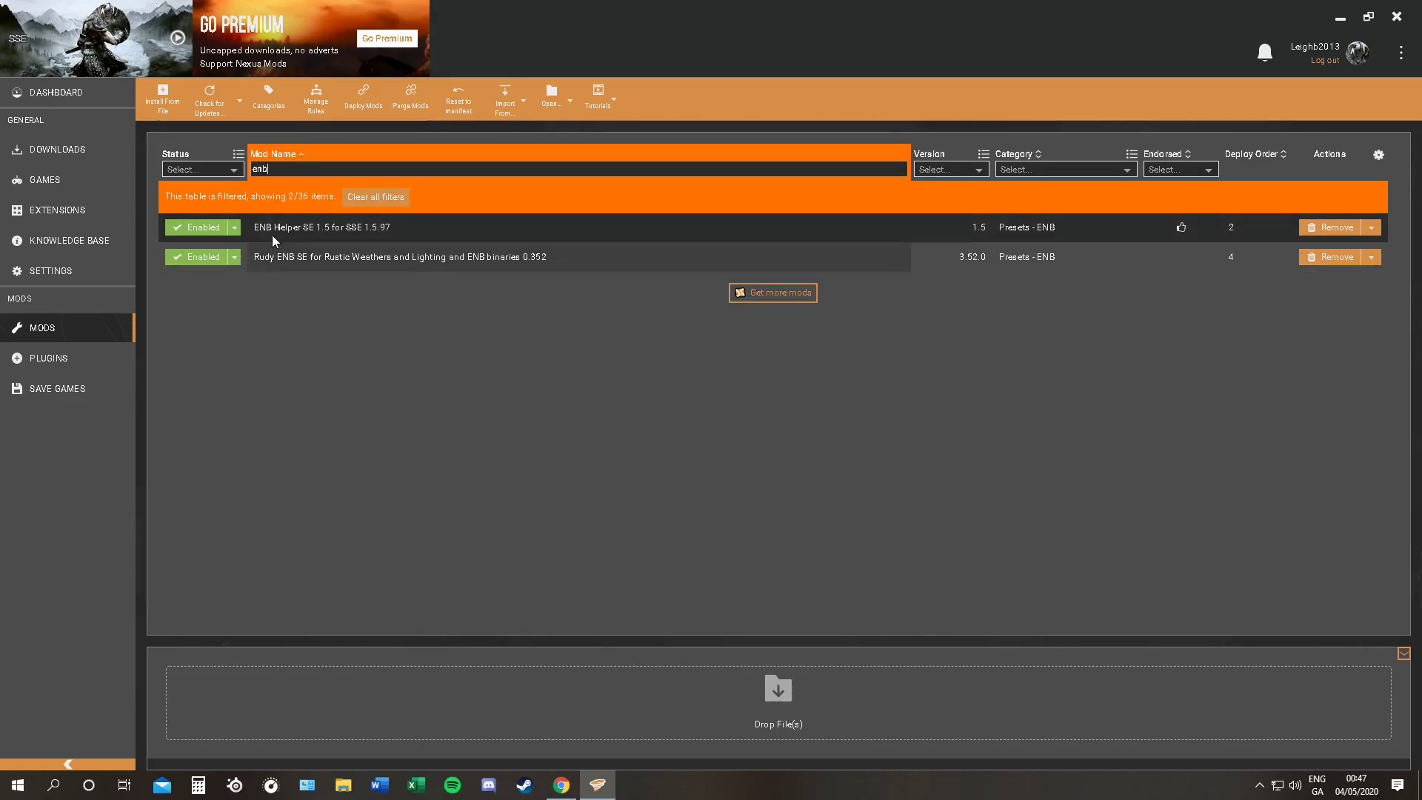
click(124, 369)
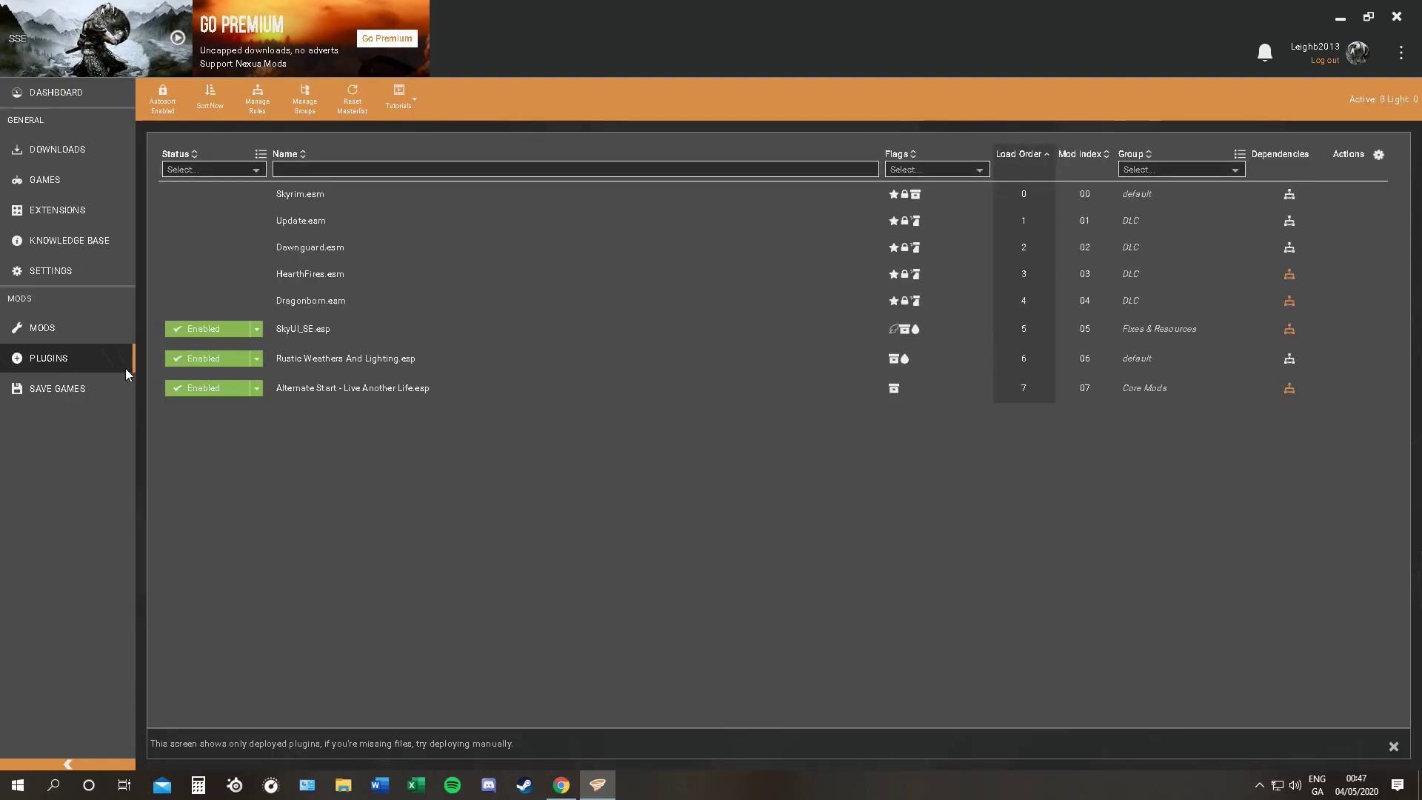
- Close Vortex and launch Skyrim SE through the skse64_loader desktop shortcut
click(1397, 17)
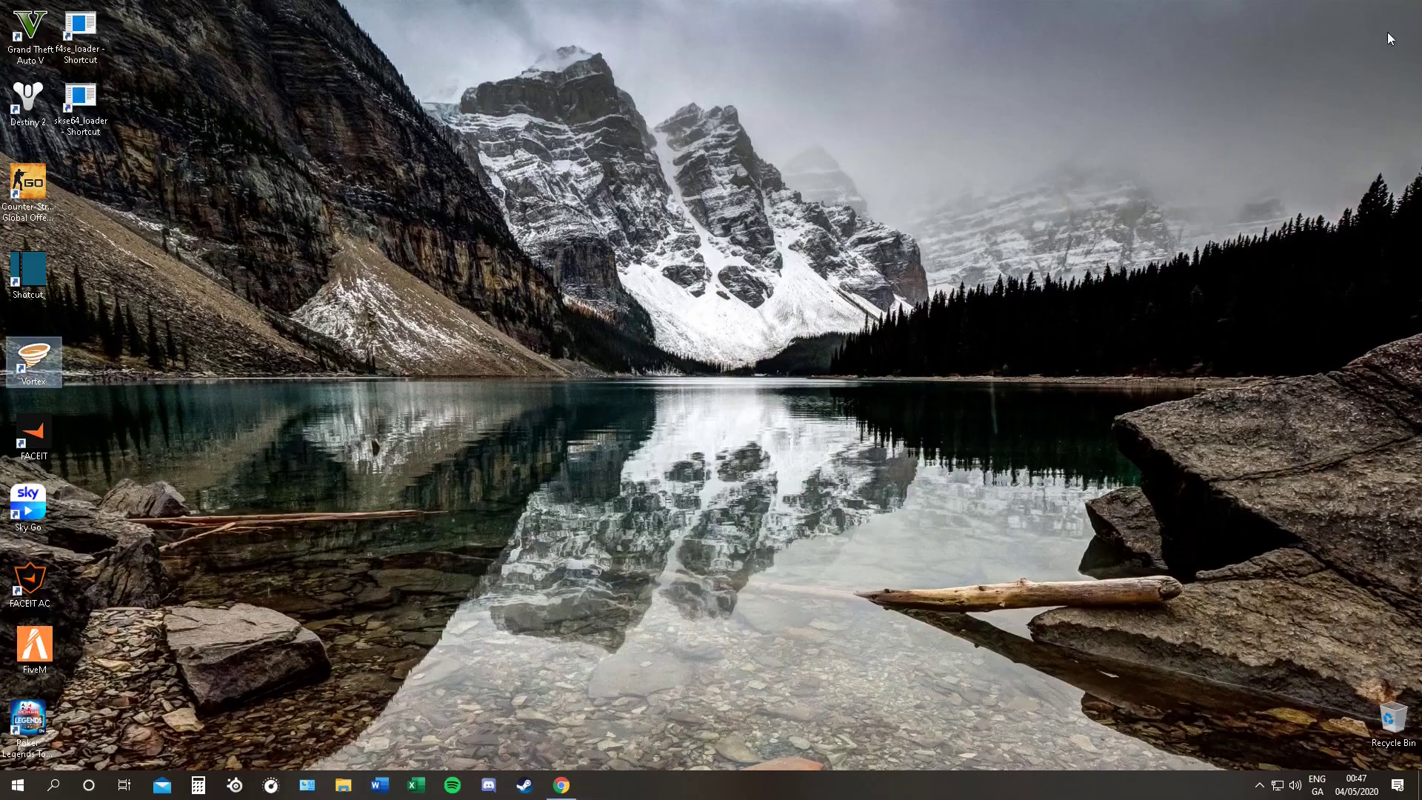
click(397, 390)
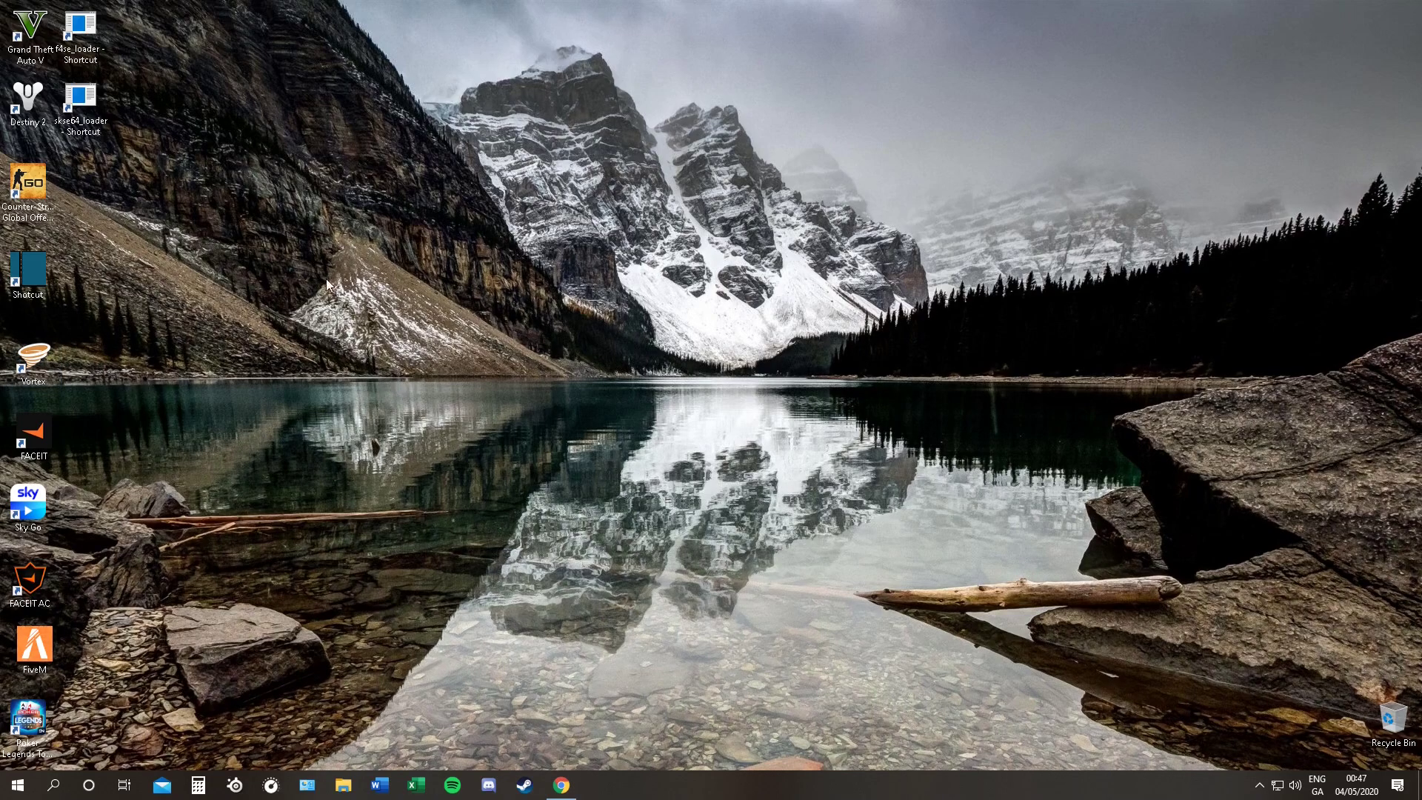
click(80, 129)
double_click(74, 112)
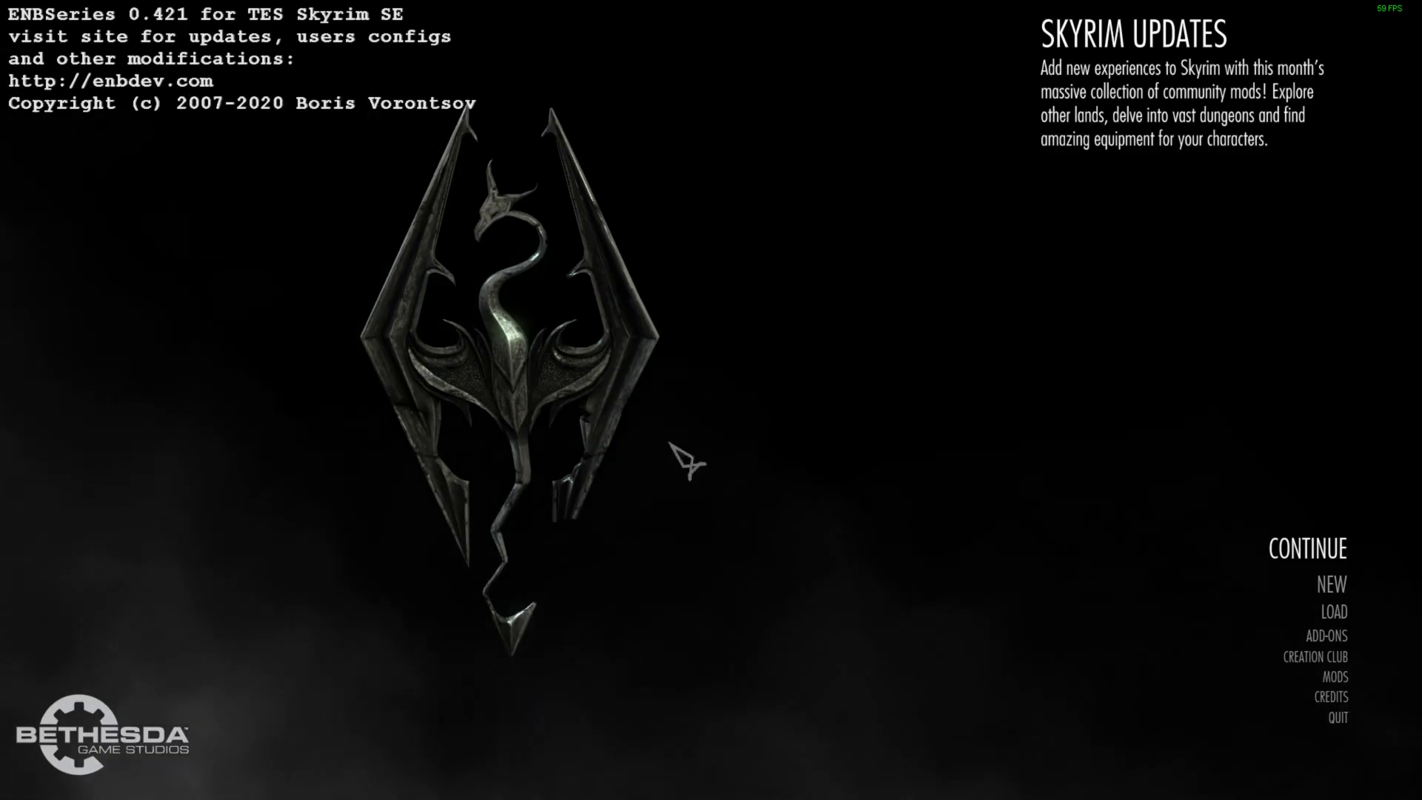
- Continue the last saved game and run through Riverwood's stone gate onto the forest path
click(1307, 549)
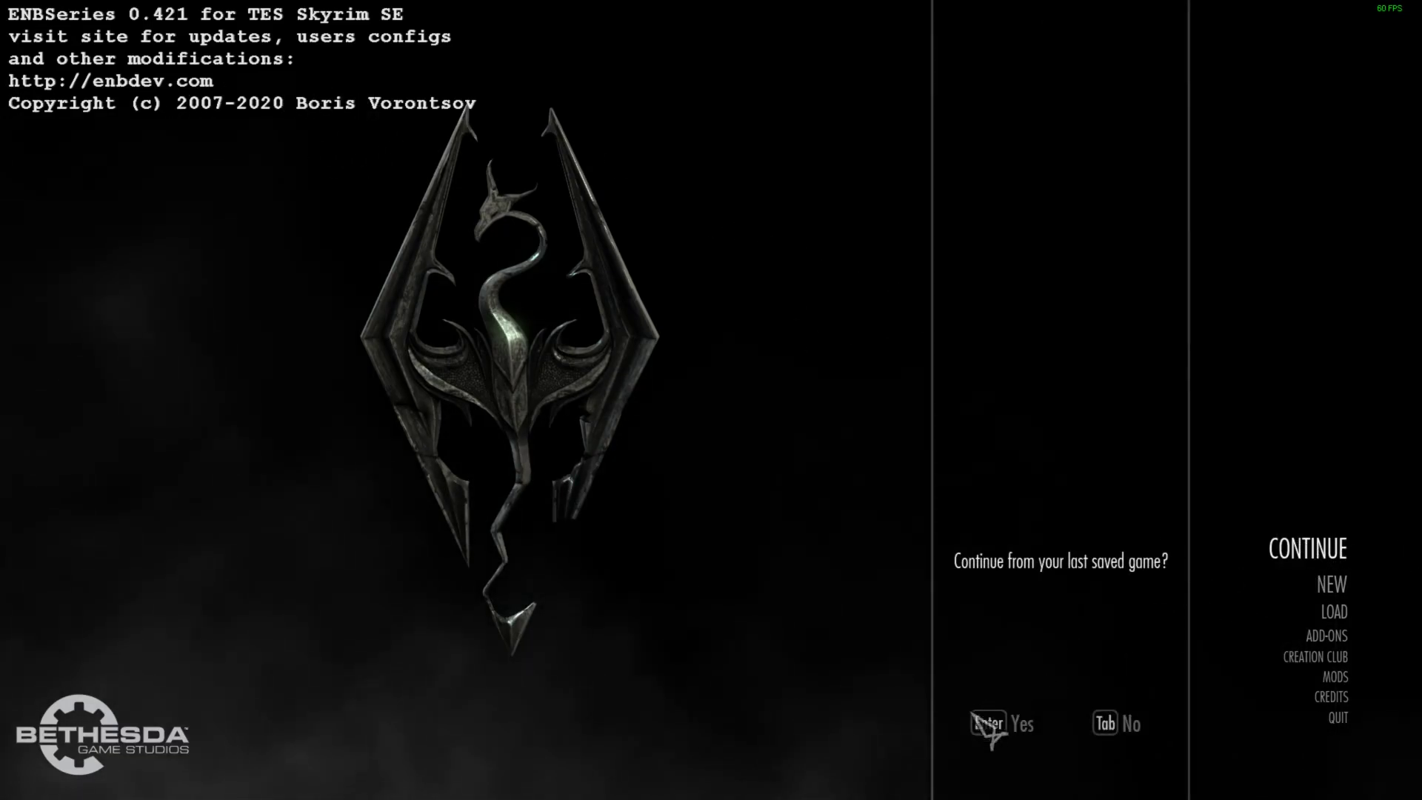
click(1032, 726)
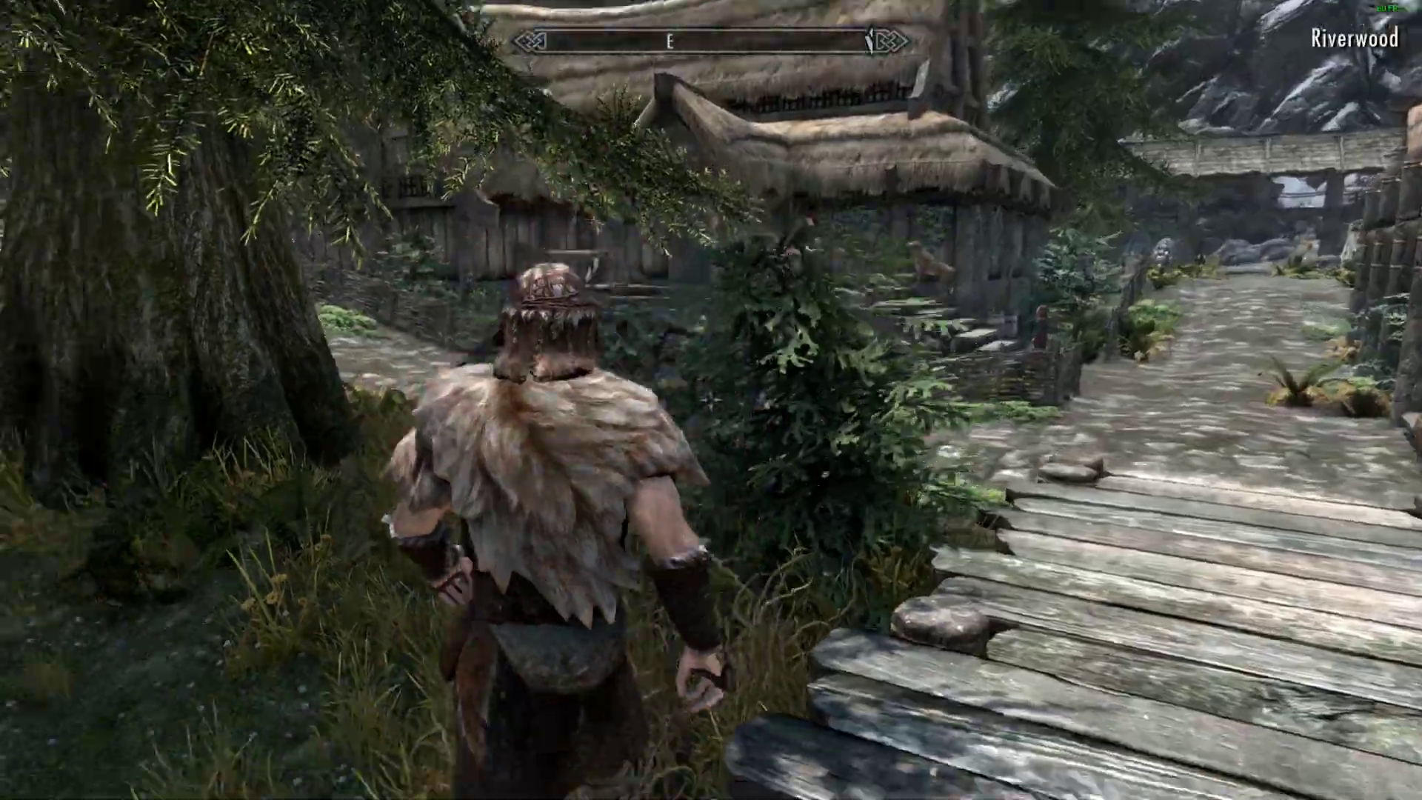
key(w)
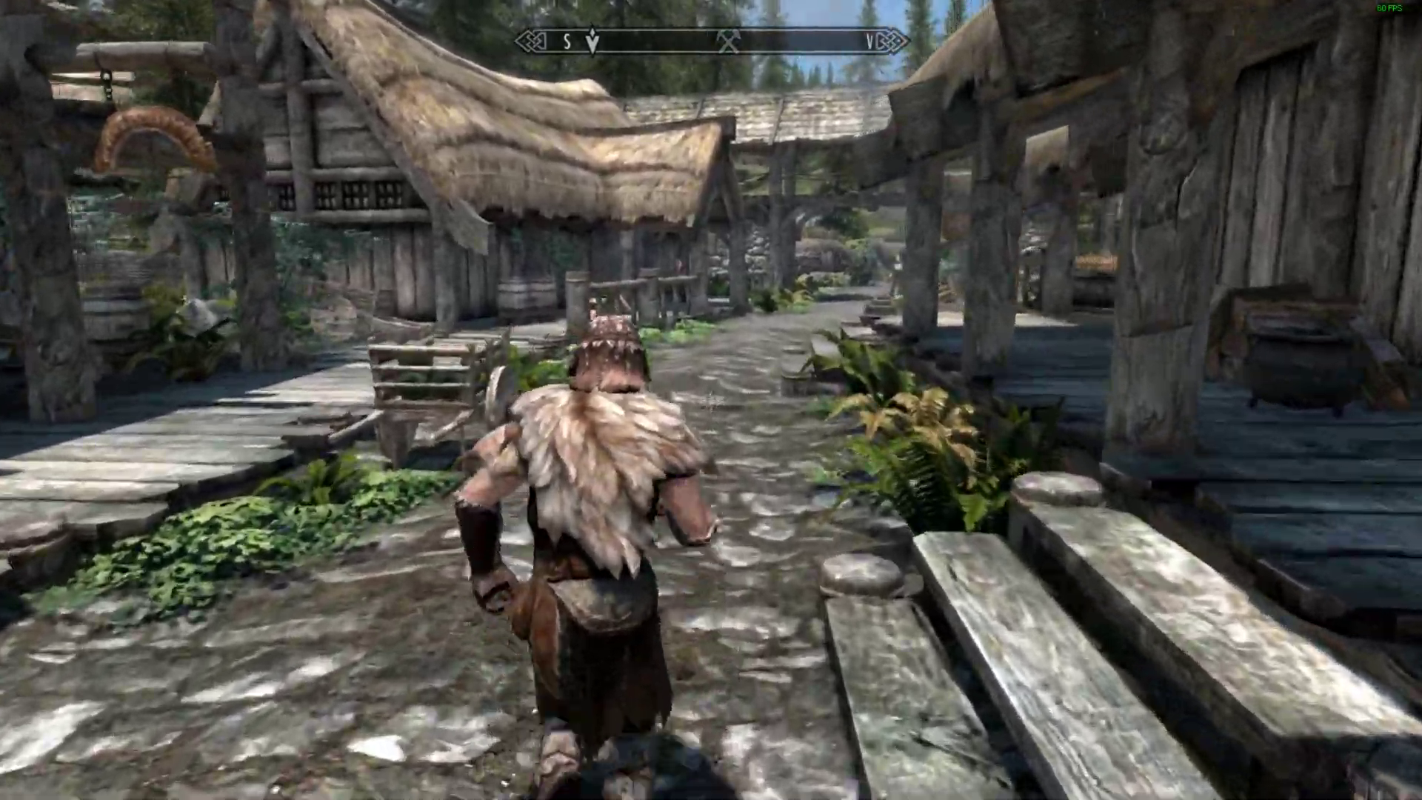
key(w)
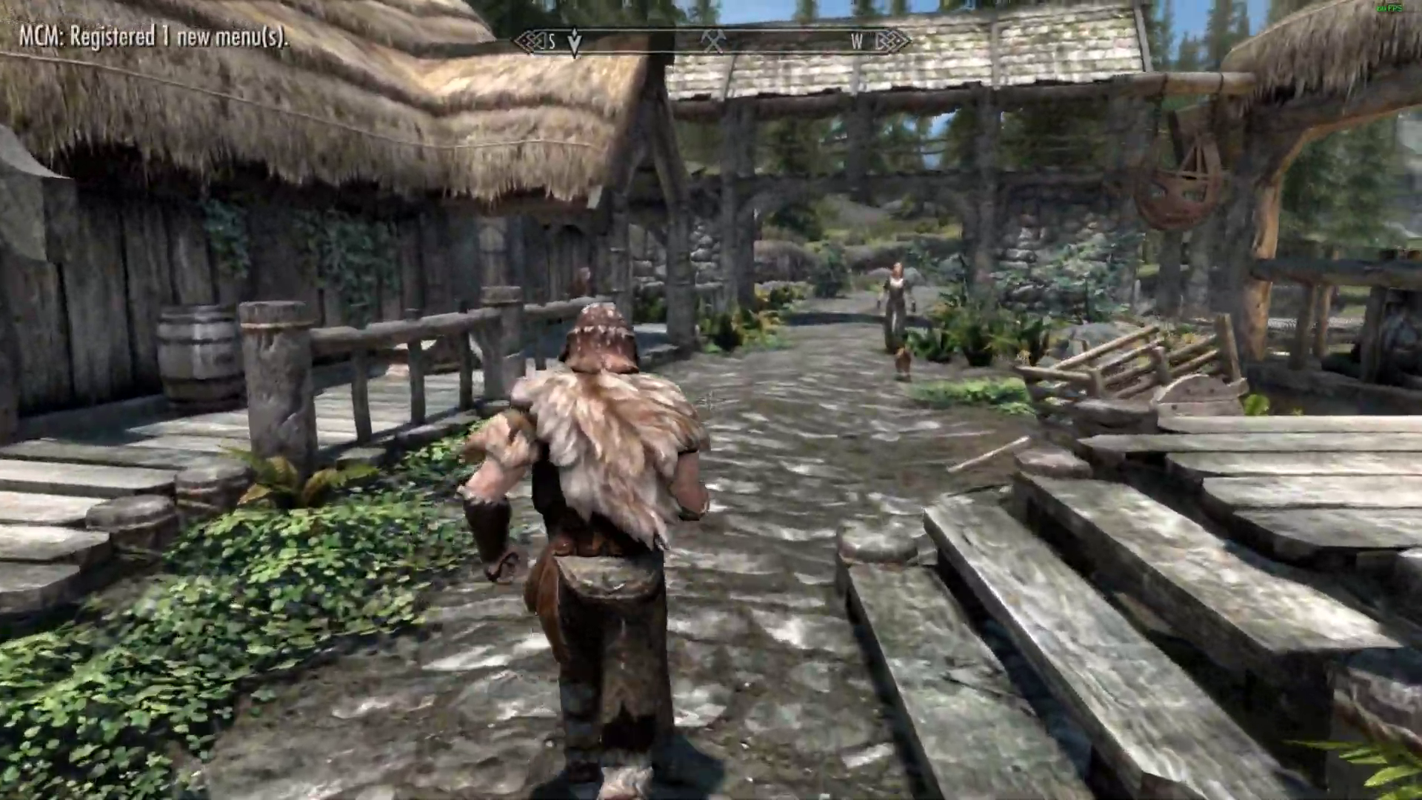
key(w)
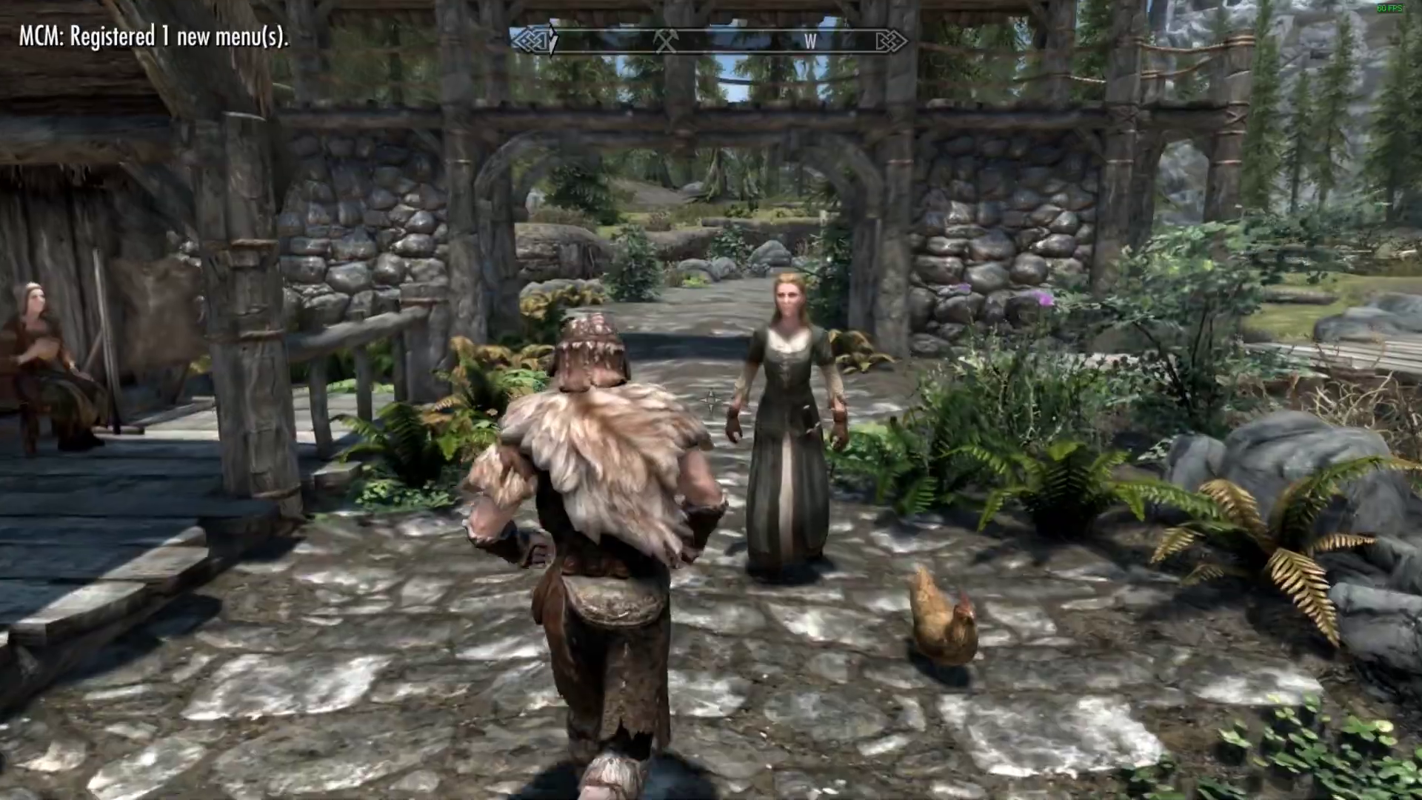
key(w)
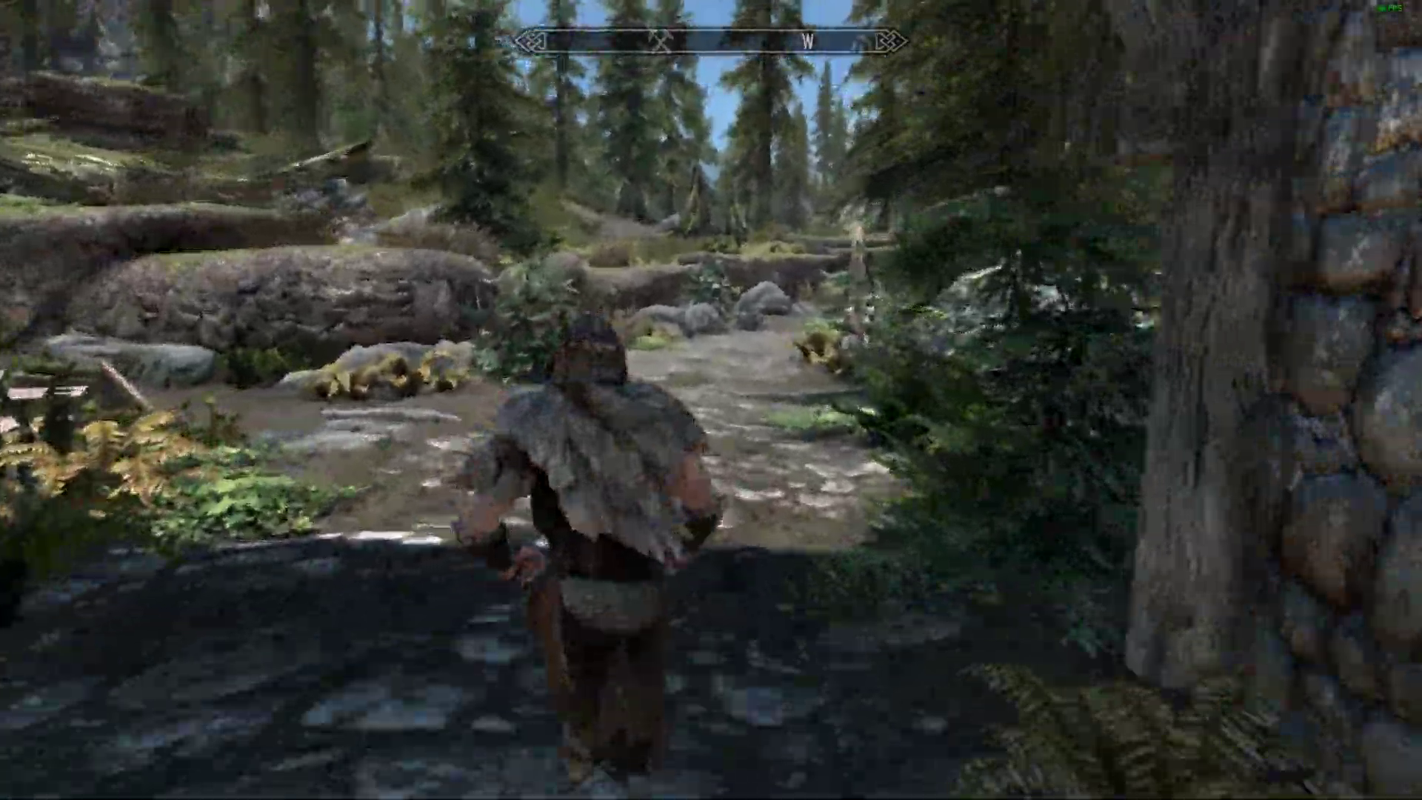
key(w)
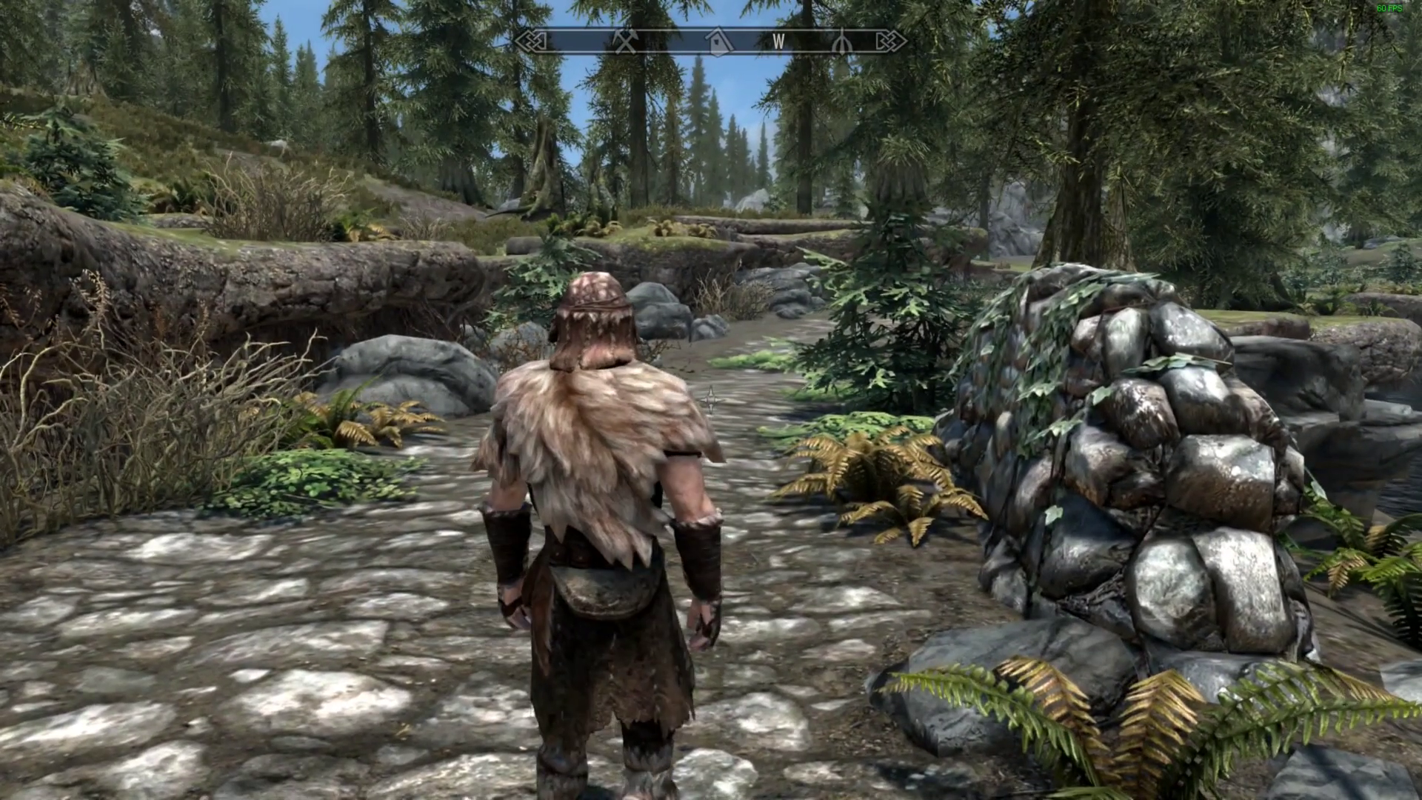
- Open the journal and ENBSeries overlay, collapsing RAYS and SUNGLARE and reviewing SHADOW quality settings
key(j)
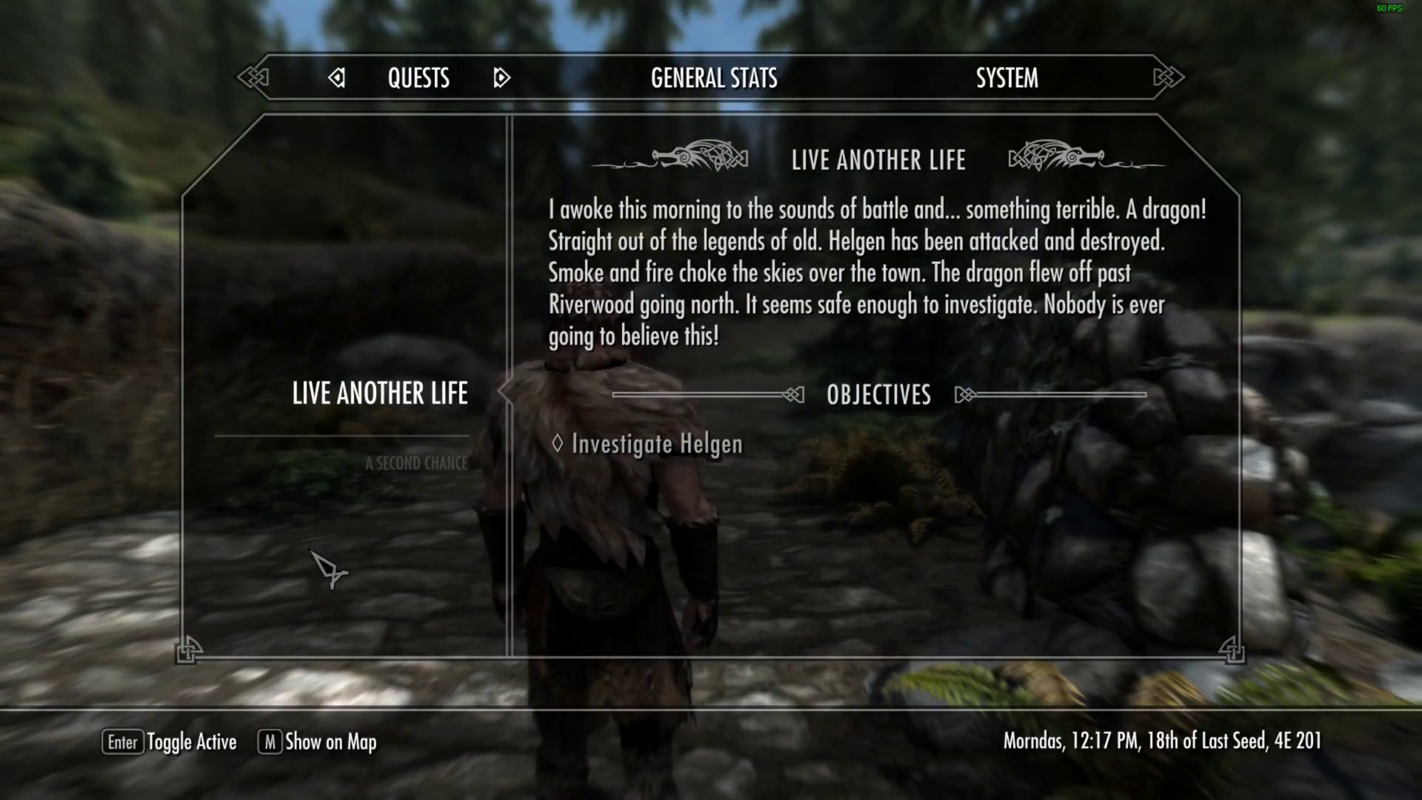
key(shift+Return)
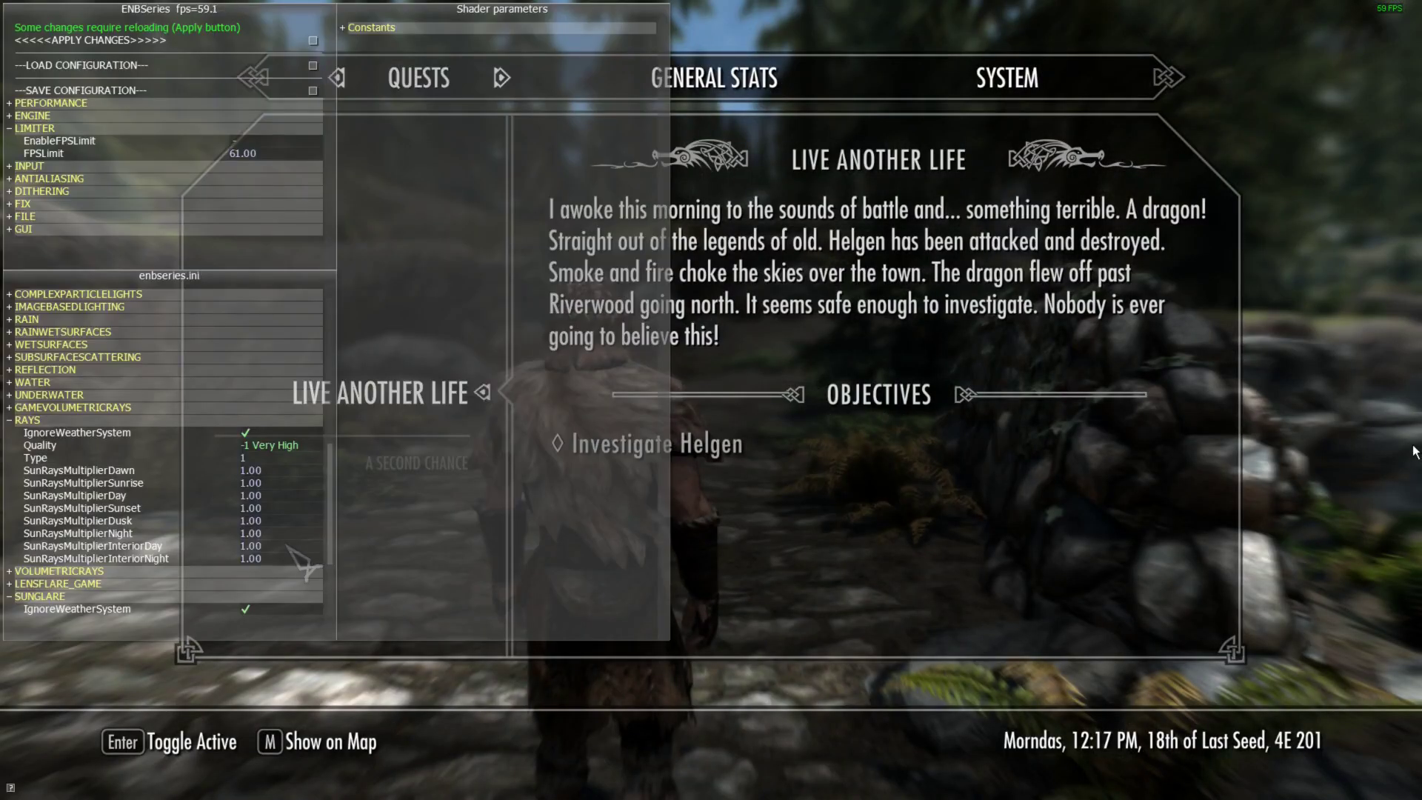
mouse_move(348, 469)
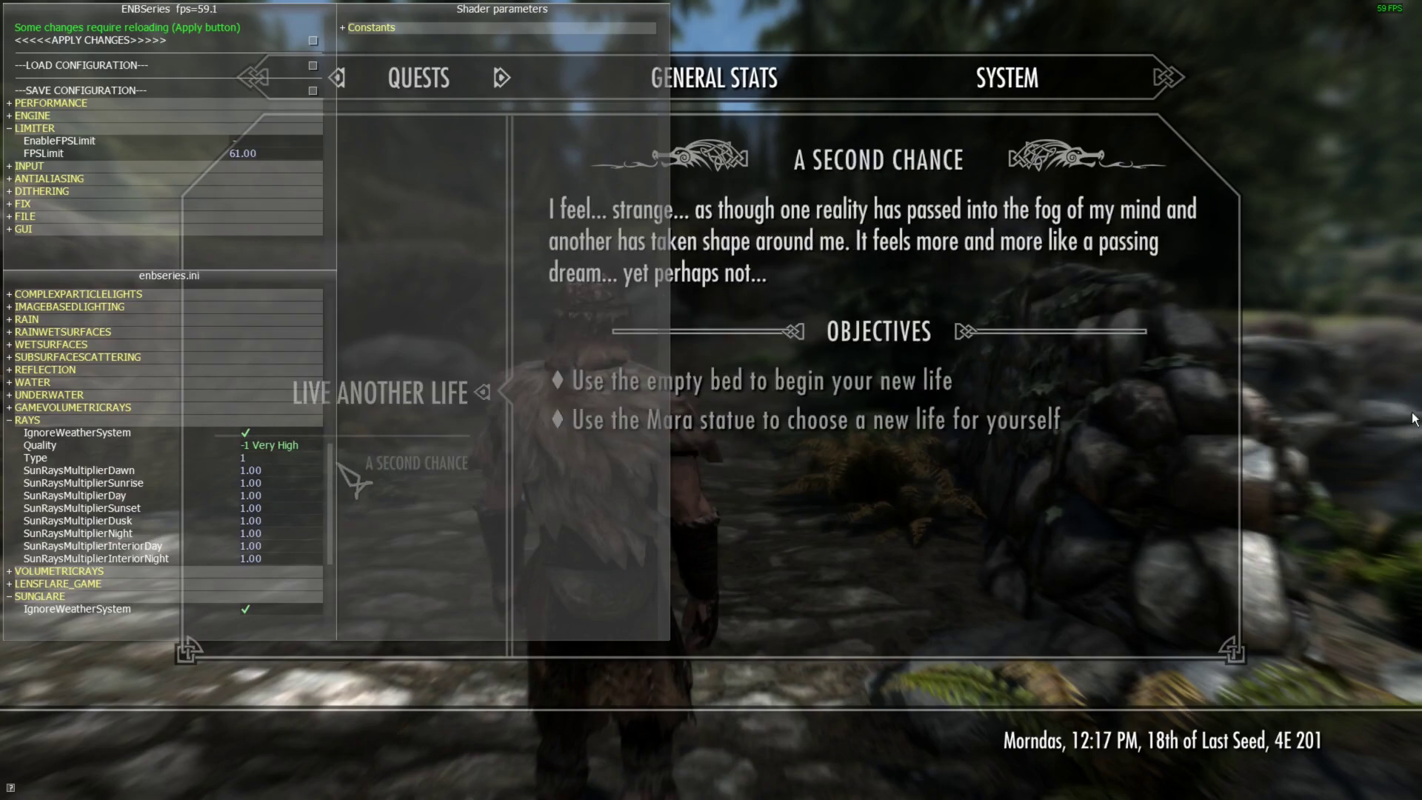
mouse_move(443, 413)
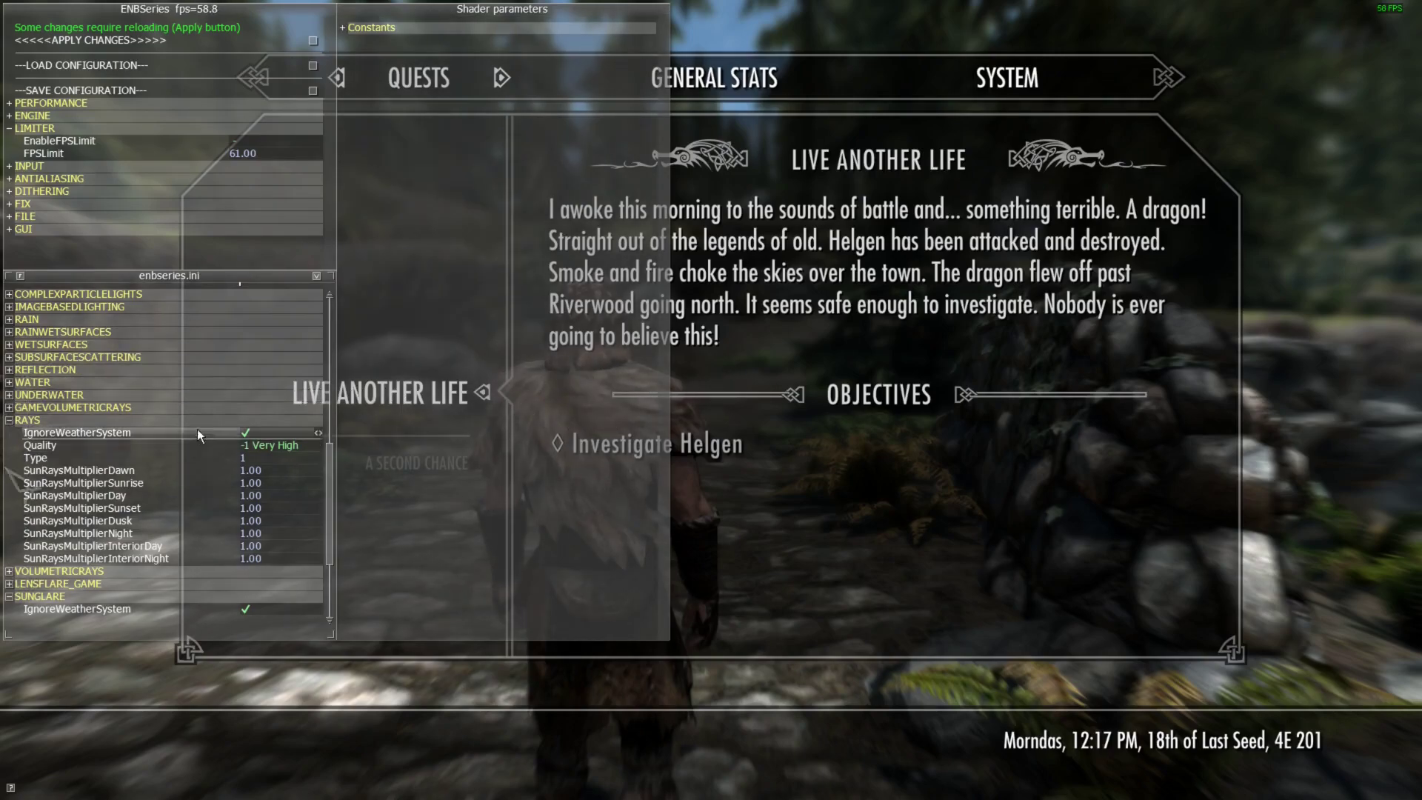
click(8, 420)
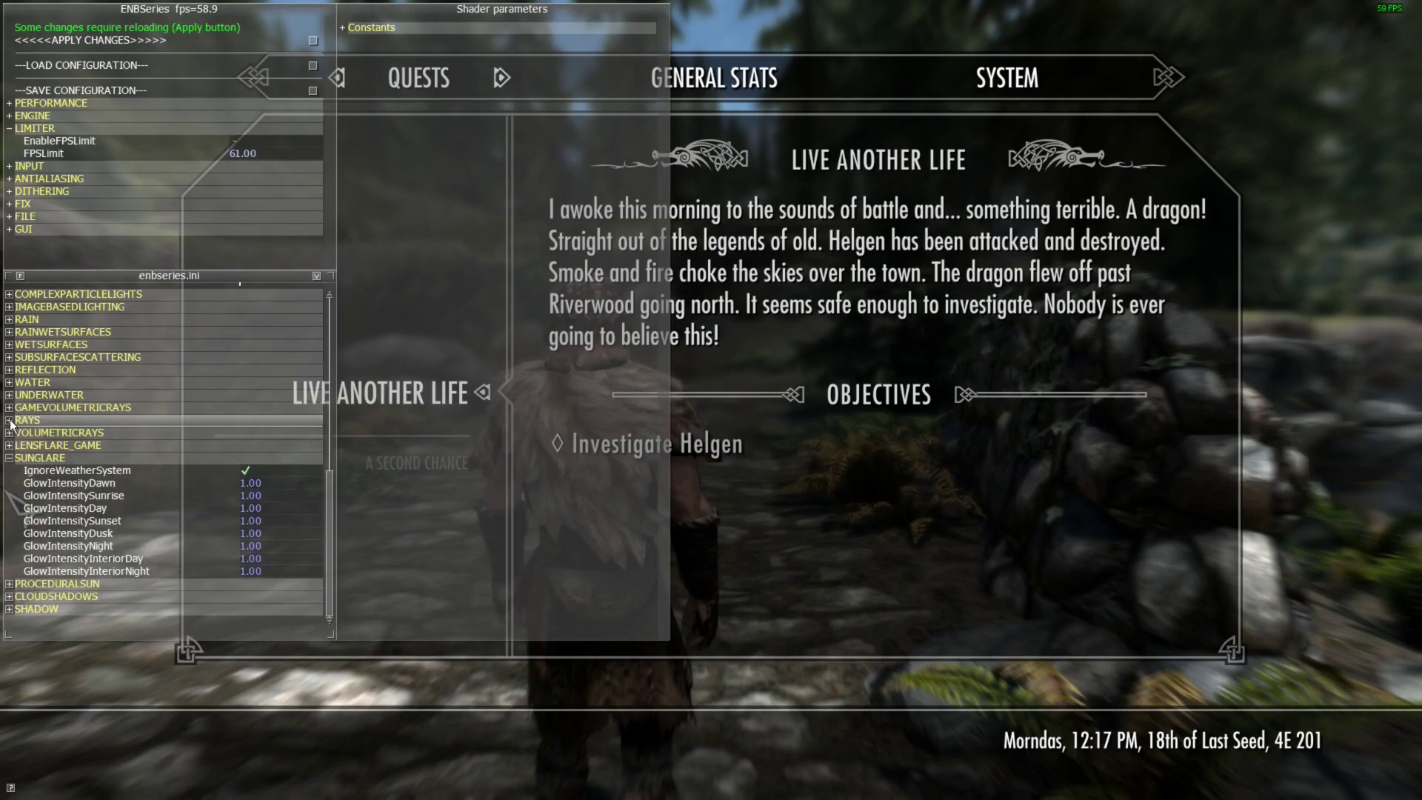
click(9, 457)
click(9, 496)
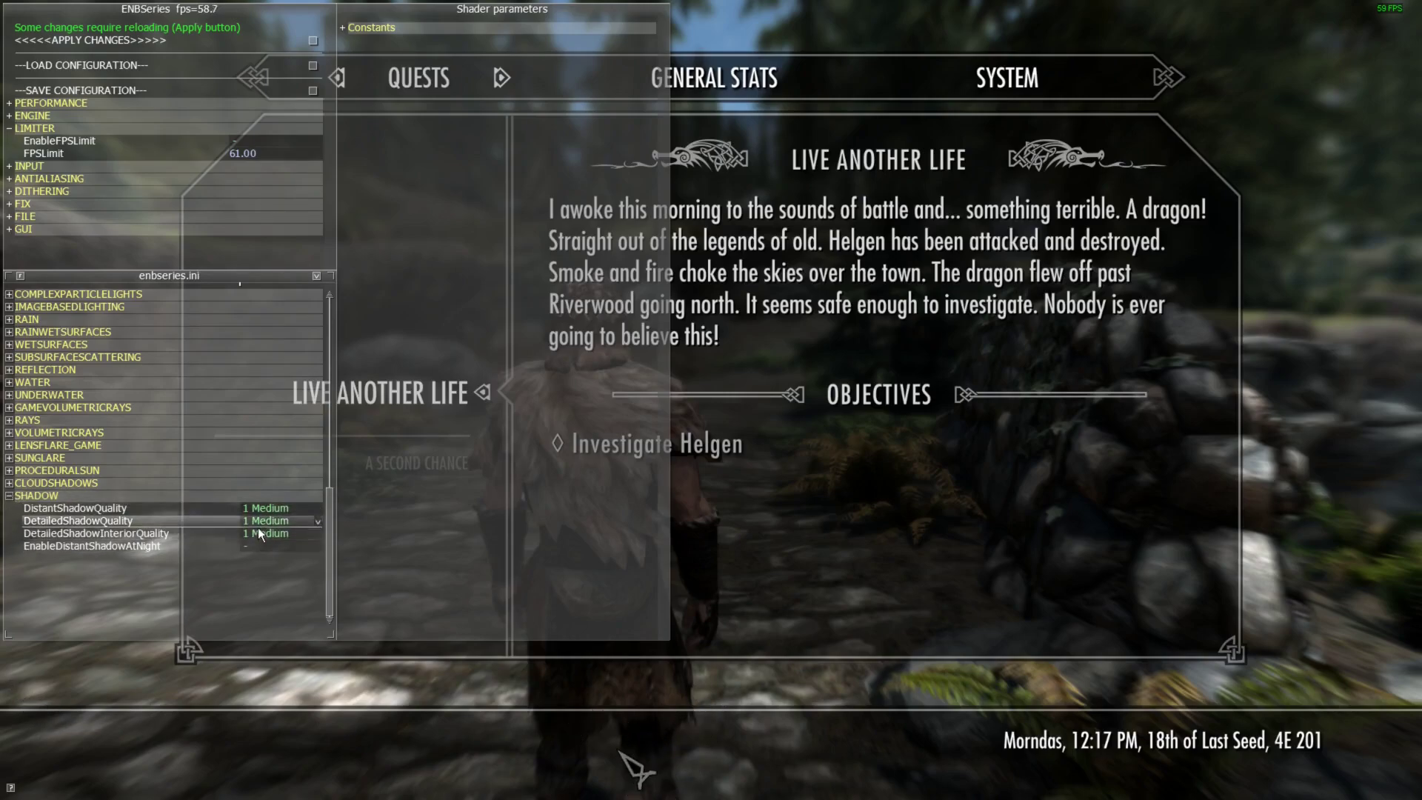
click(8, 496)
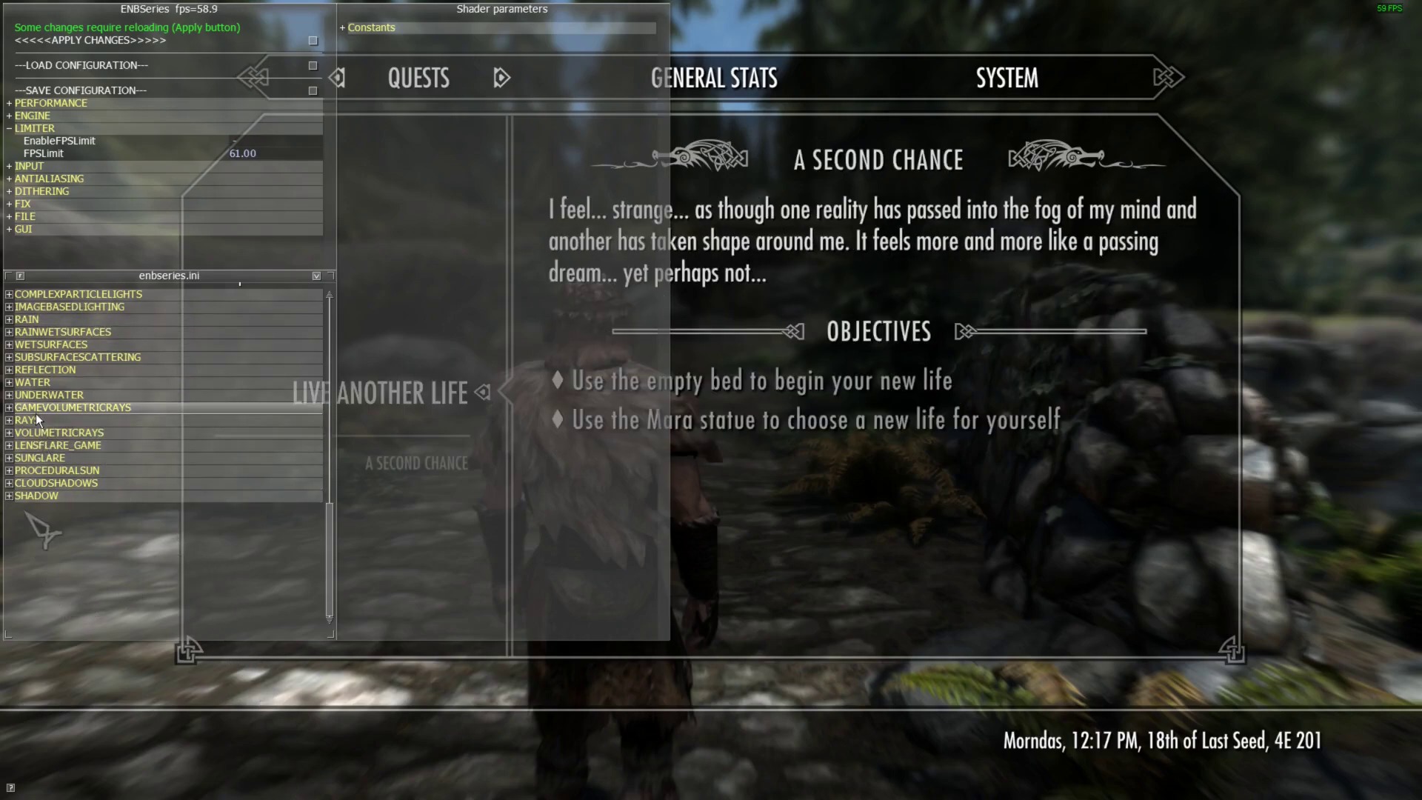
- Expand the VOLUMETRICRAYS settings, then close the quest journal and hide the ENBSeries overlay
click(15, 432)
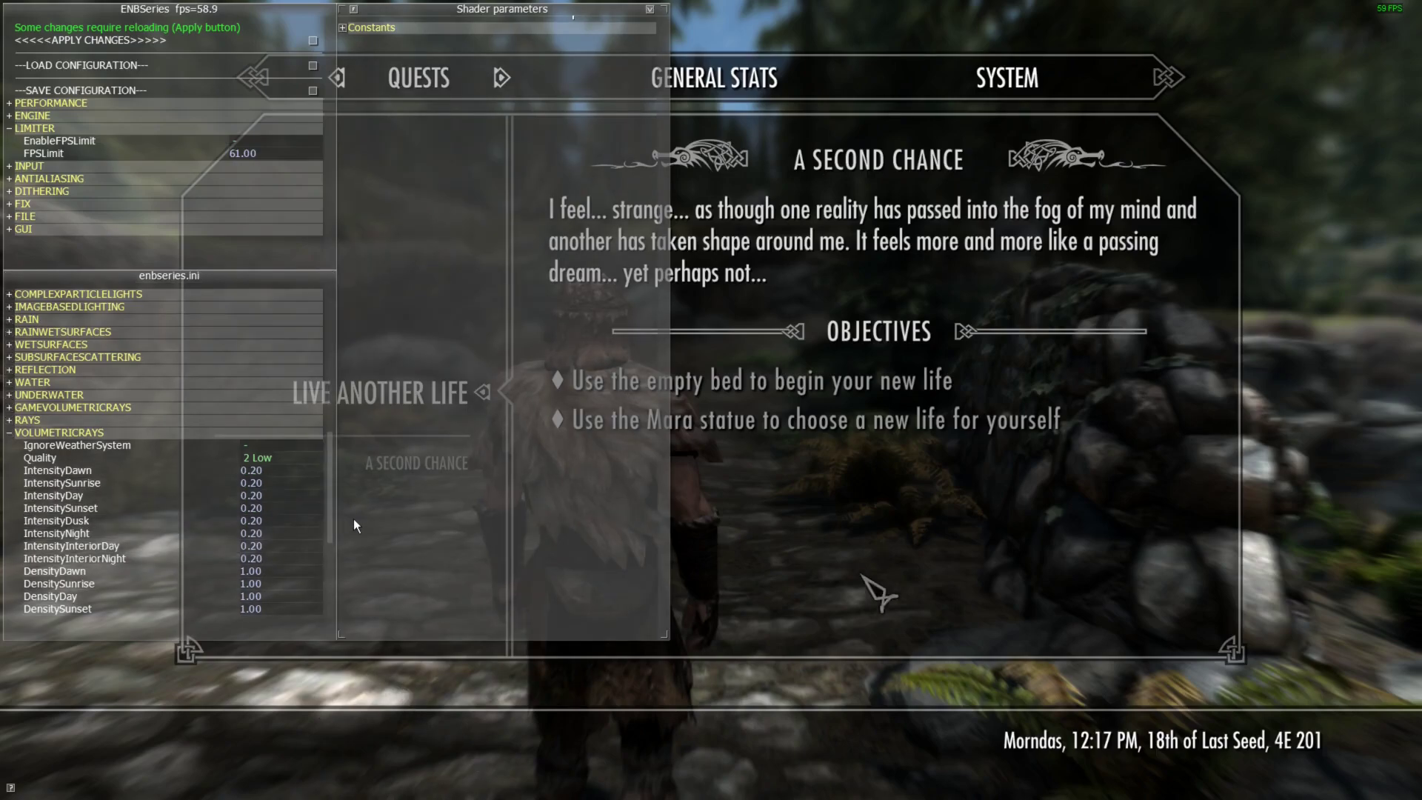
drag(326, 522, 358, 364)
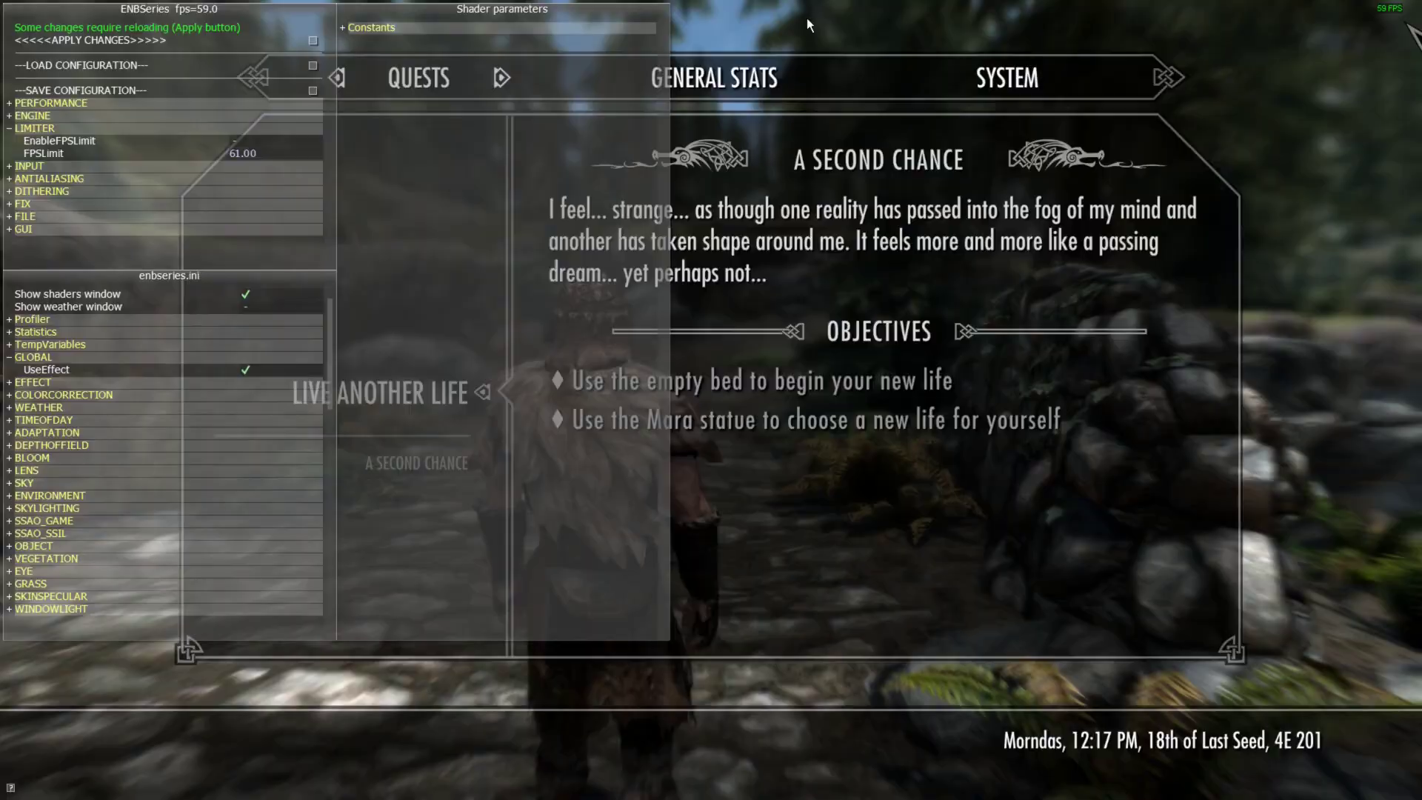
key(Escape)
key(shift+Return)
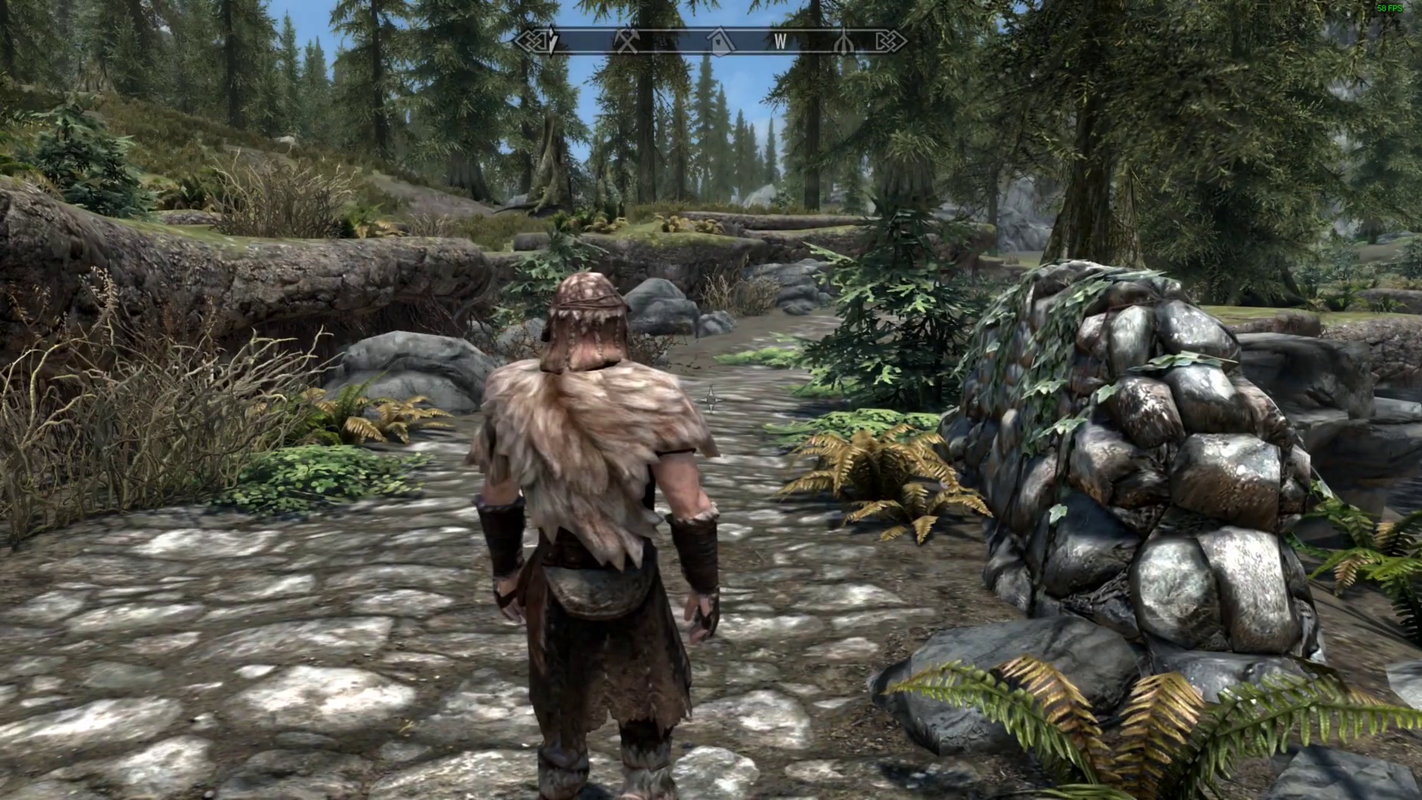